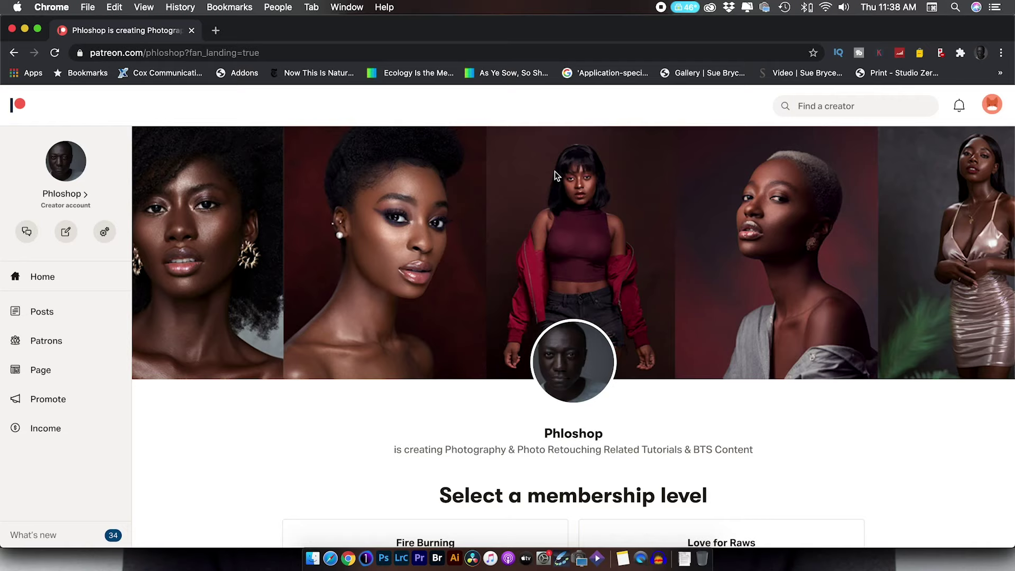
- View the membership levels offered on the Phloshop Patreon page
scroll(582, 209, down, 5)
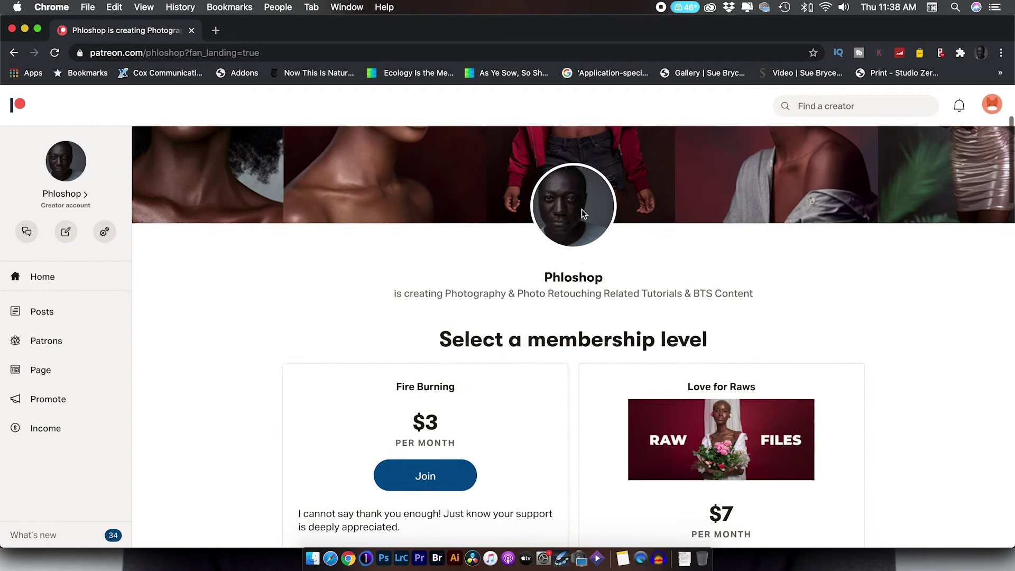
scroll(582, 209, down, 2)
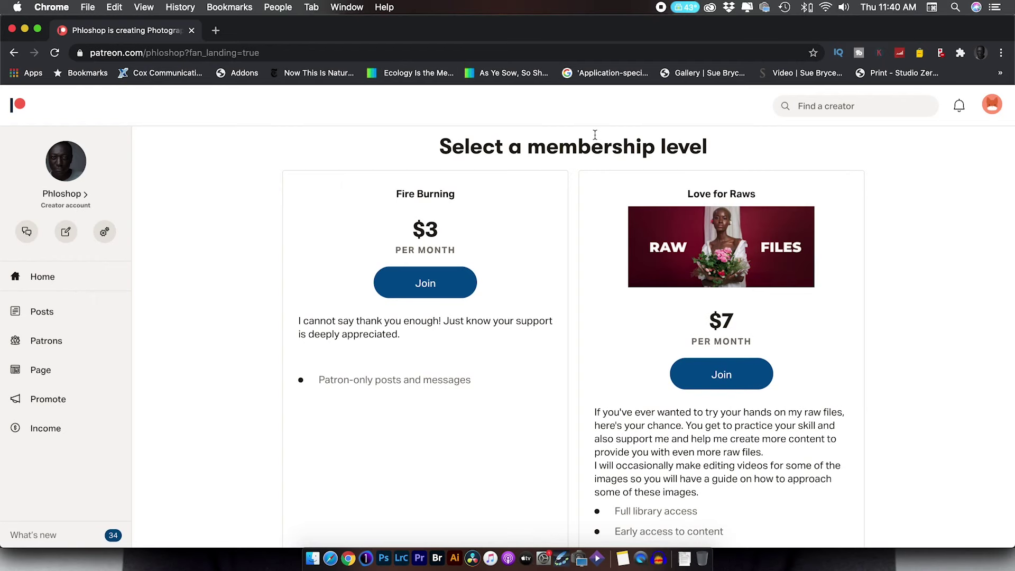
- Switch between Photoshop and Adobe Bridge to compare the retouched portrait with raw photos _HLO7982.CR3 and _HLO7976.CR3, ending in Bridge
key(super+Tab)
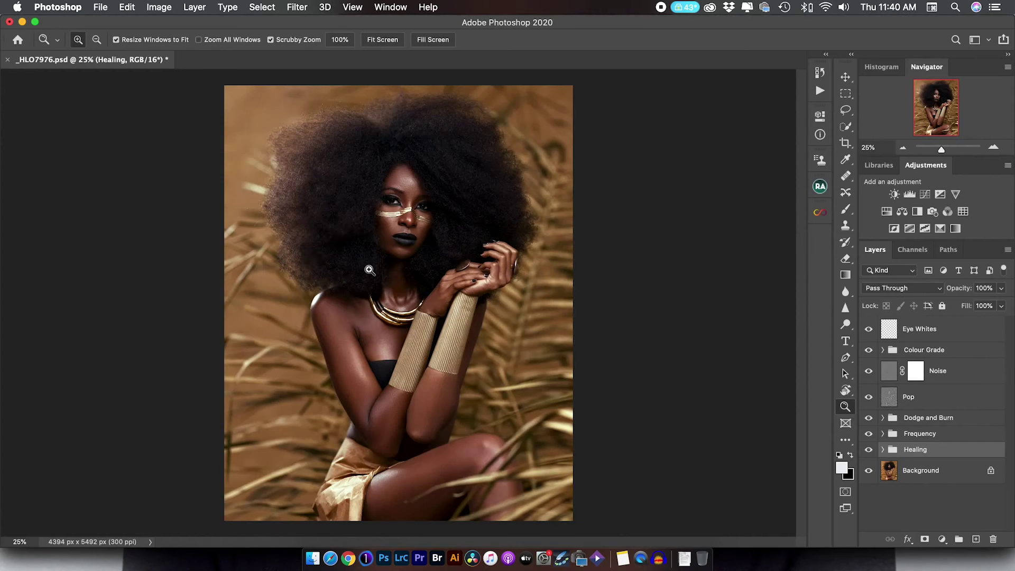
key(super+Tab)
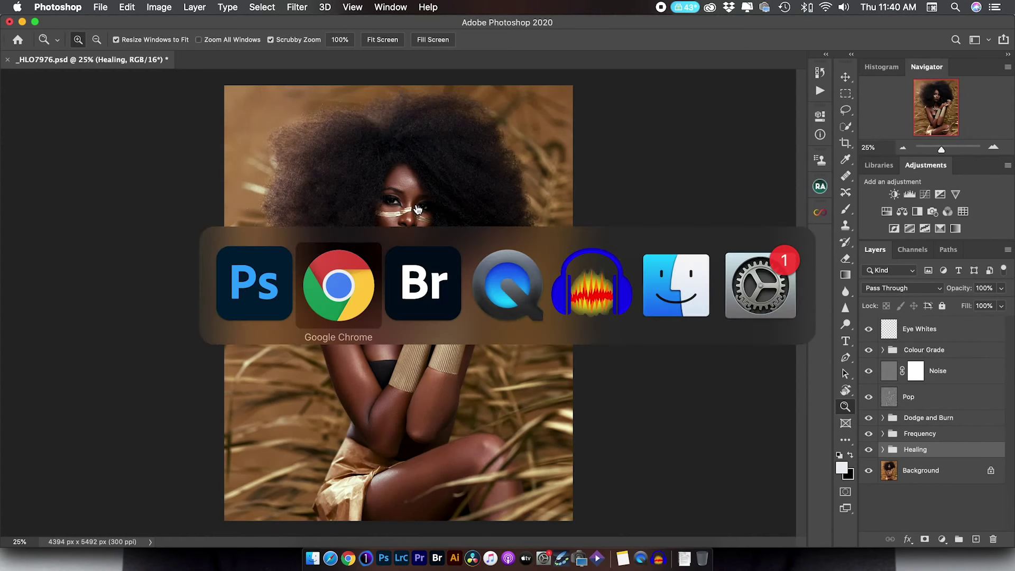
key(super+Tab)
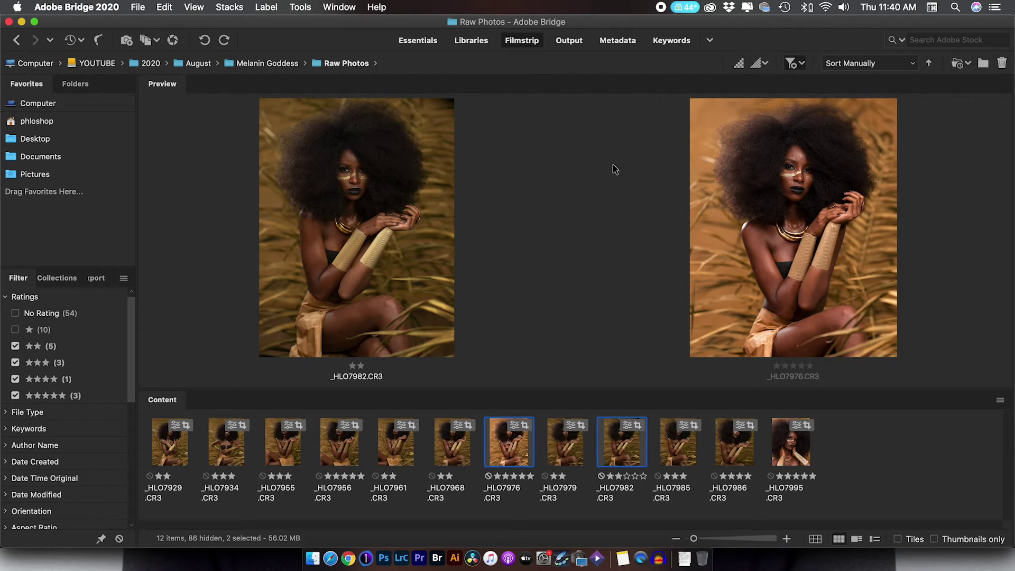
key(cmd+Tab)
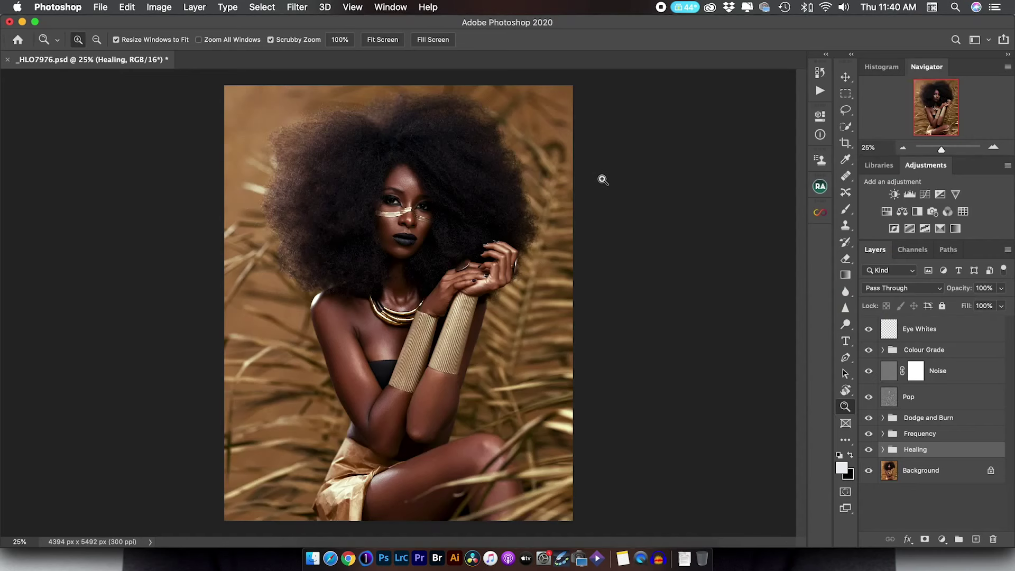
key(cmd+Tab)
key(cmd+Tab)
key(cmd+shift+Tab)
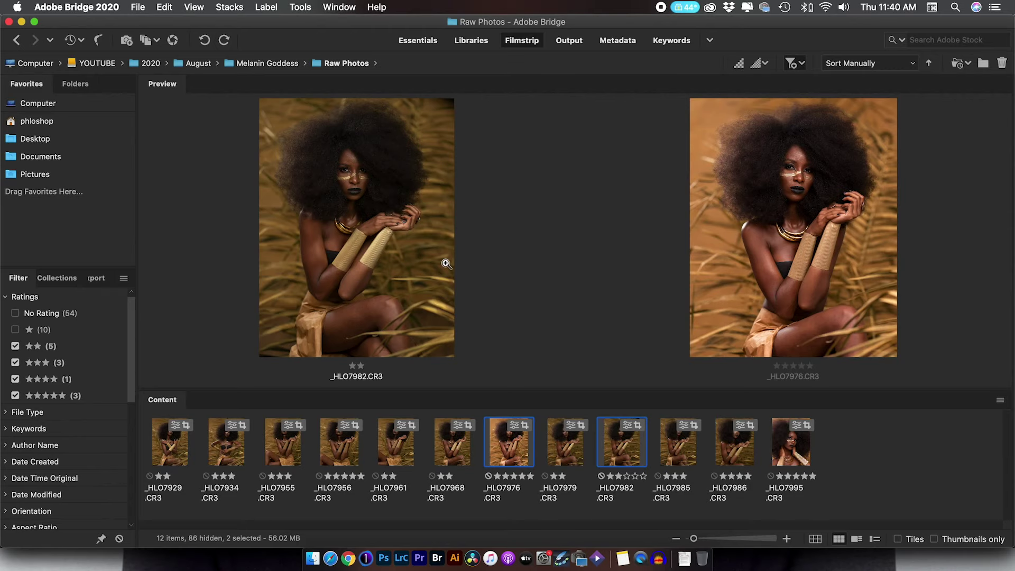
- Filter the Raw Photos folder to show only photos rated five stars
click(46, 397)
click(46, 396)
click(37, 379)
click(42, 362)
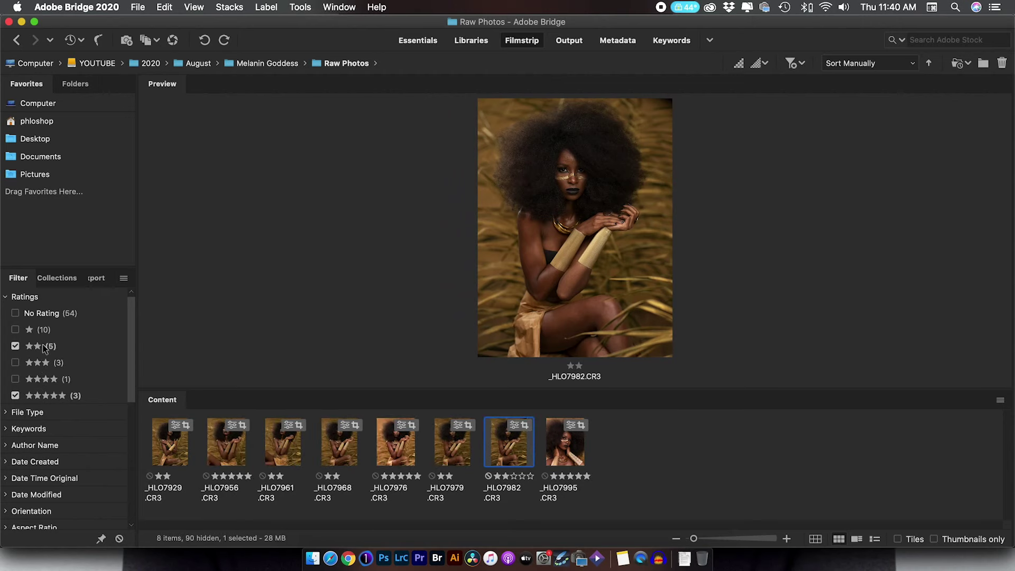
click(43, 346)
- Select the raw photos _HLO7956.CR3 and _HLO7976.CR3 and open them in Camera Raw
click(180, 453)
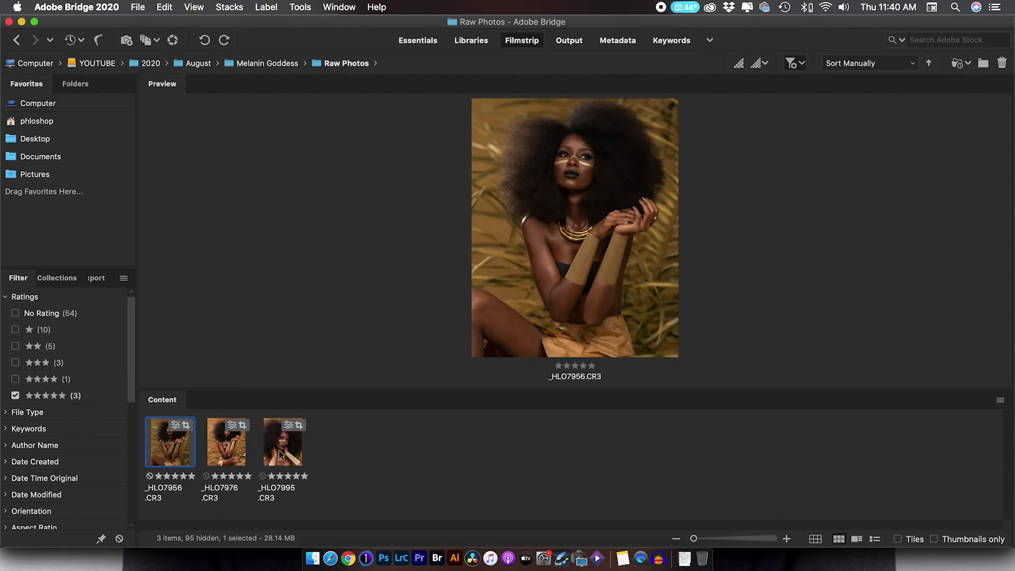
shift+click(281, 453)
click(238, 455)
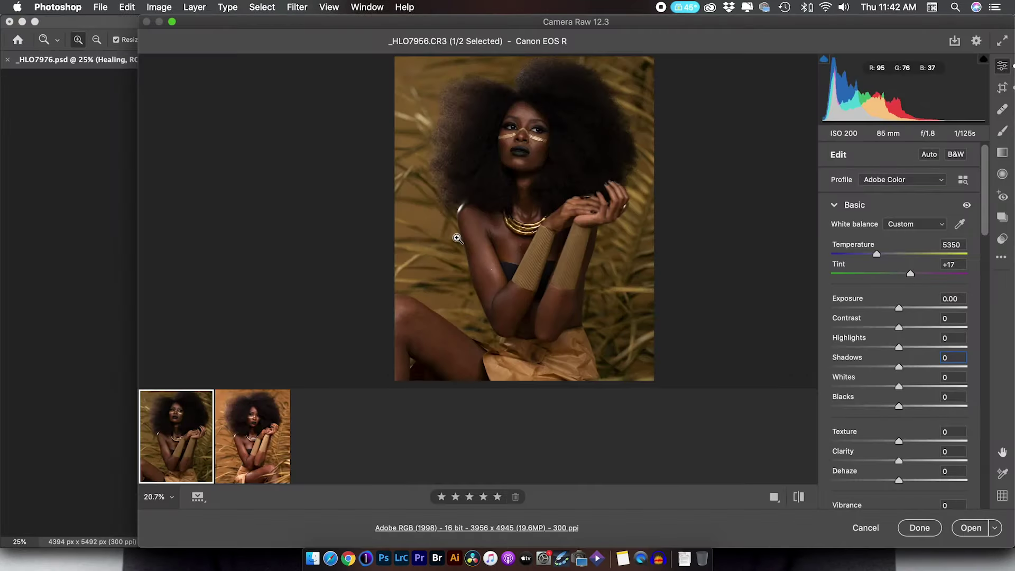
- Compare the Basic, Optics and Calibration settings of _HLO7976.CR3 with those of _HLO7956.CR3
click(239, 445)
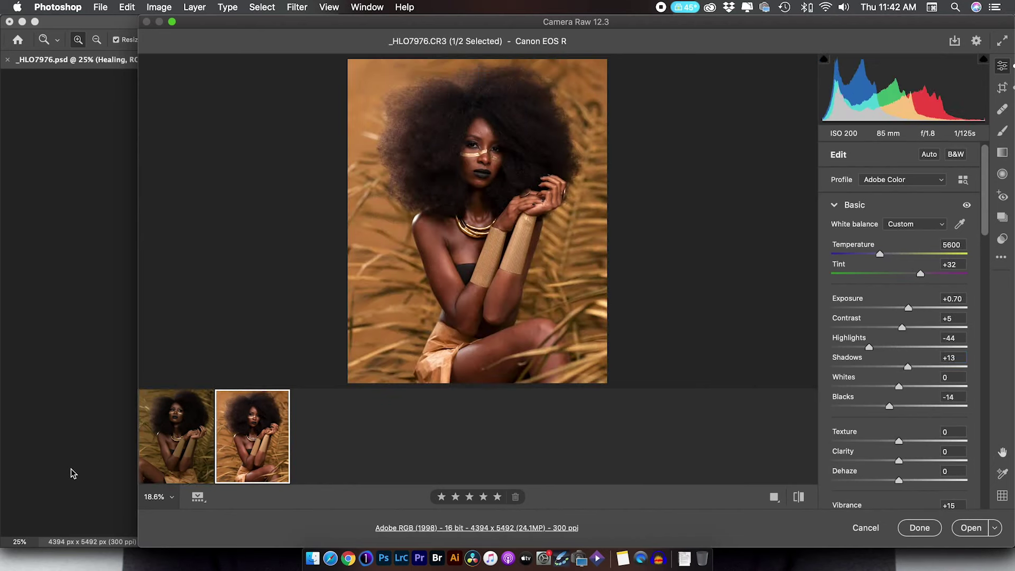
click(161, 455)
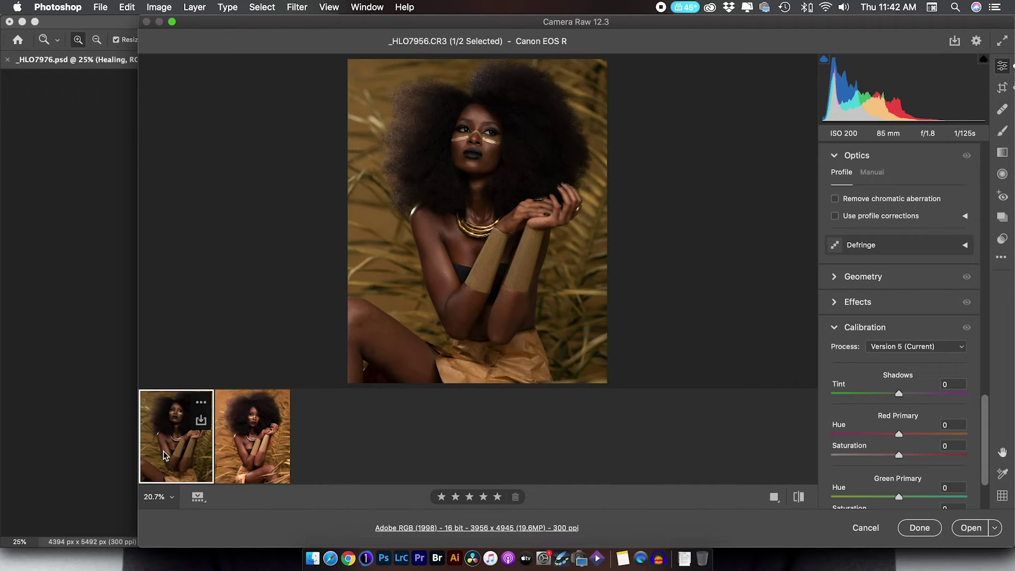
click(237, 451)
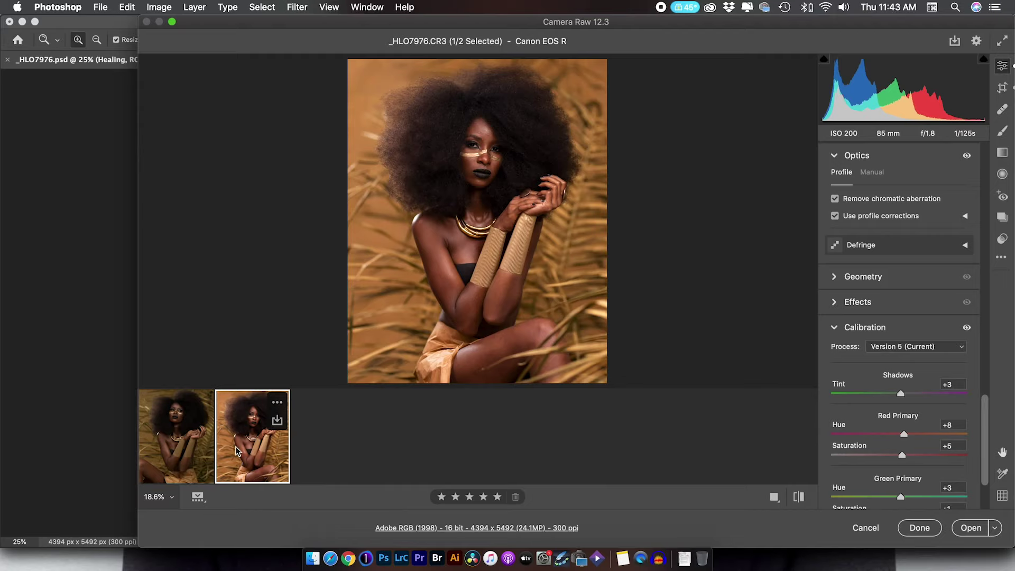
- Set the white balance of _HLO7956.CR3 to As Shot
click(175, 439)
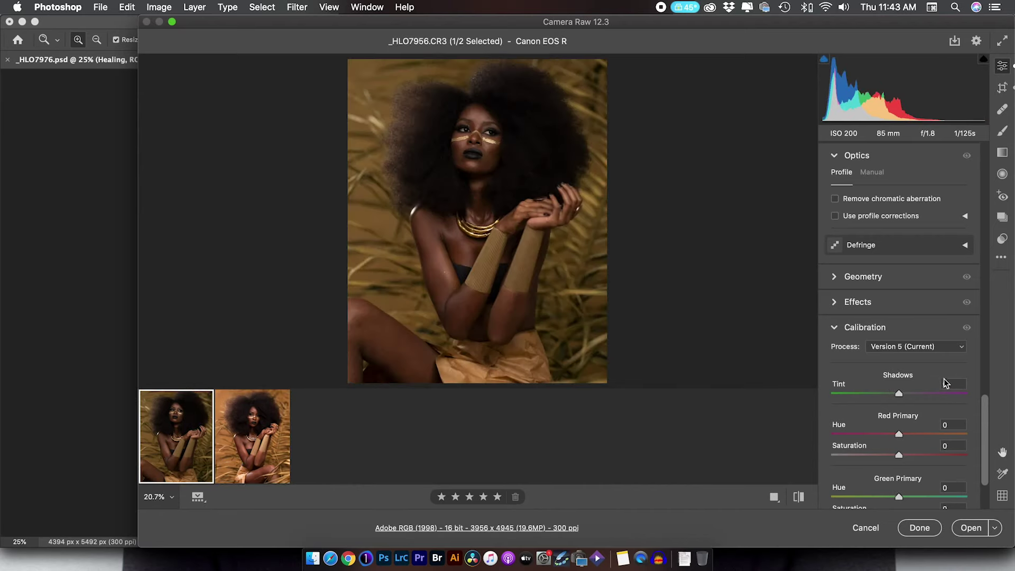
scroll(935, 370, up, 10)
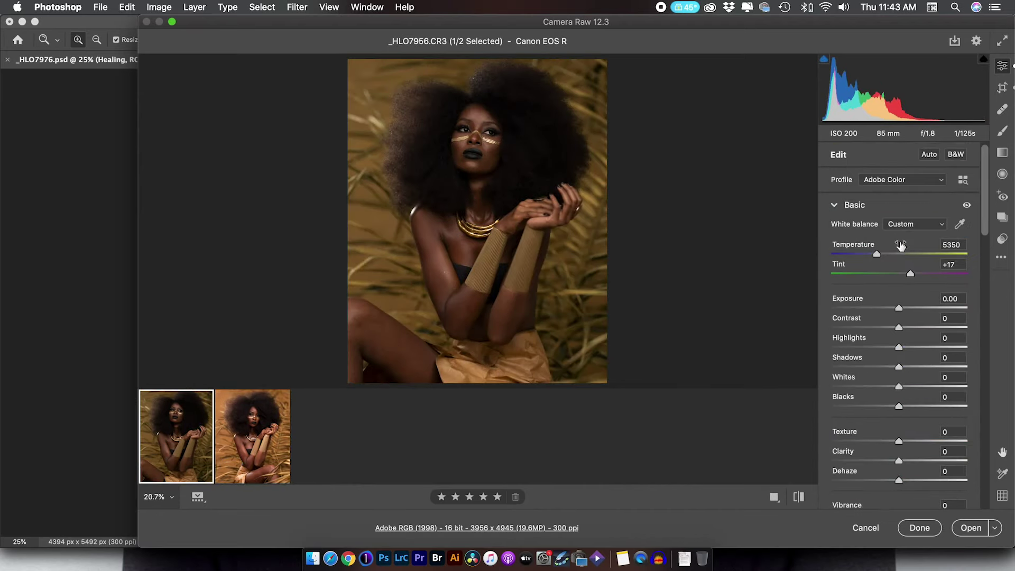
click(899, 227)
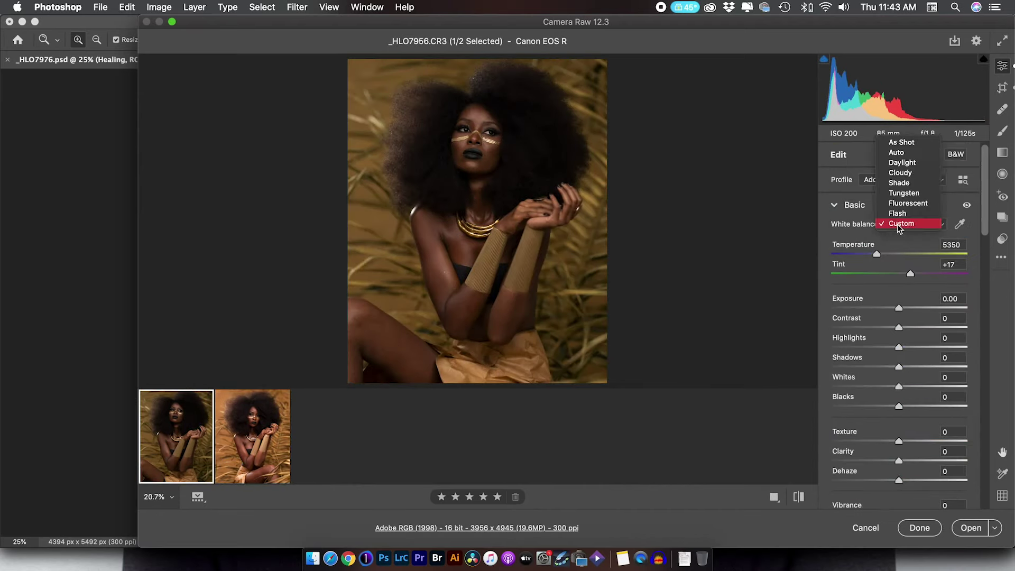
click(905, 143)
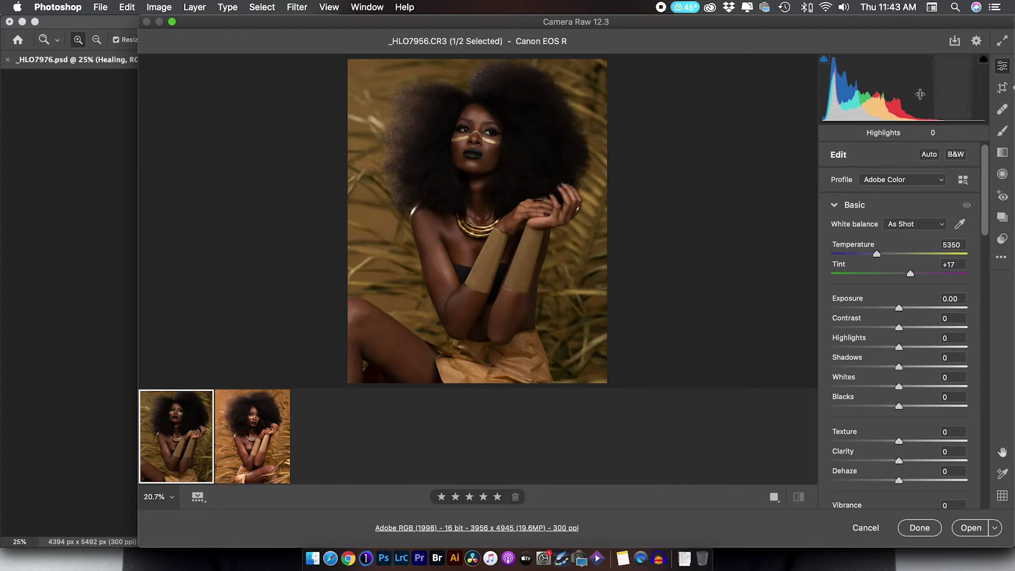
- Reset the tint and temperature of _HLO7976.CR3, and set the temperature to 5600 and the tint to +36
click(243, 429)
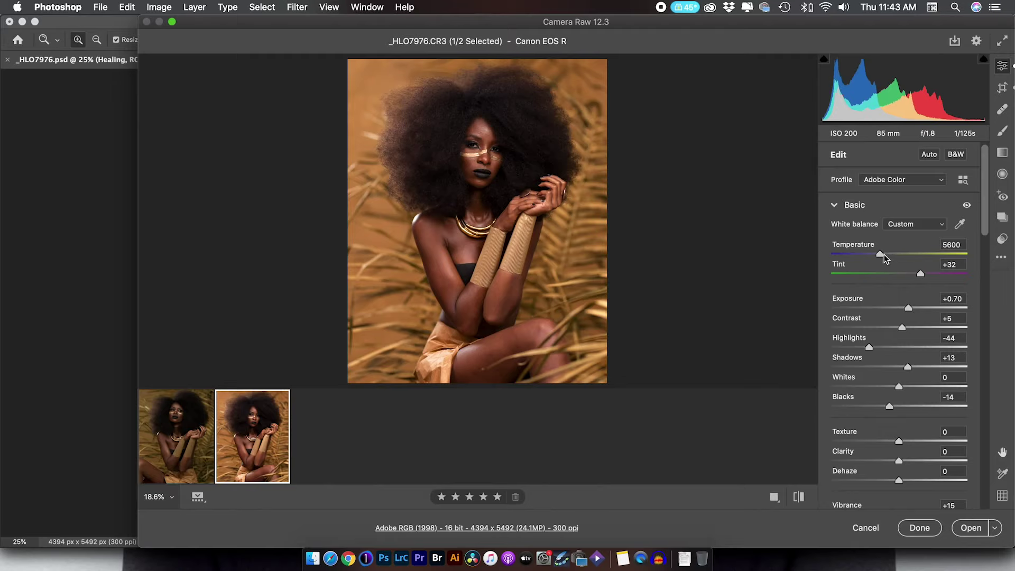
double_click(921, 274)
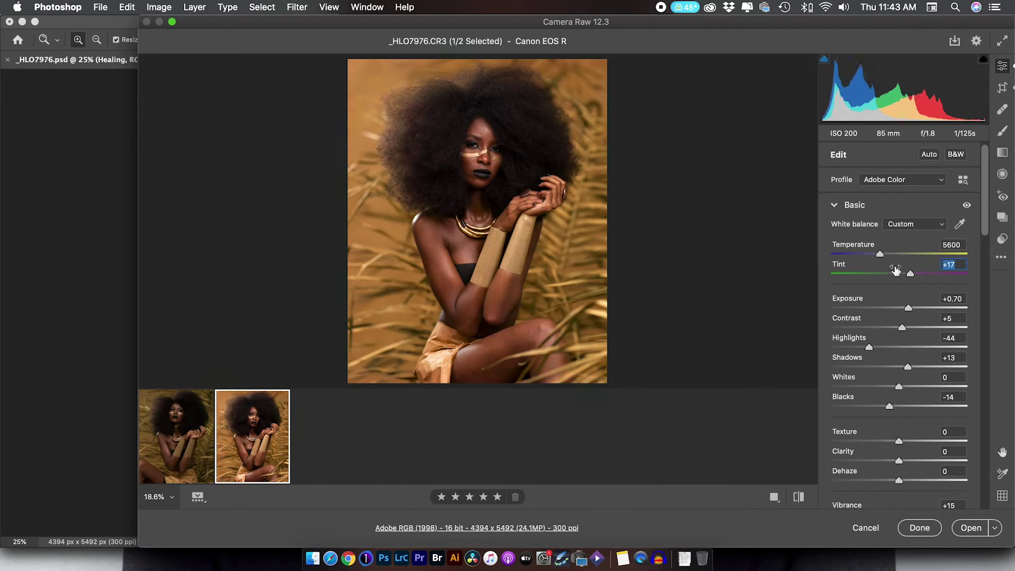
double_click(881, 254)
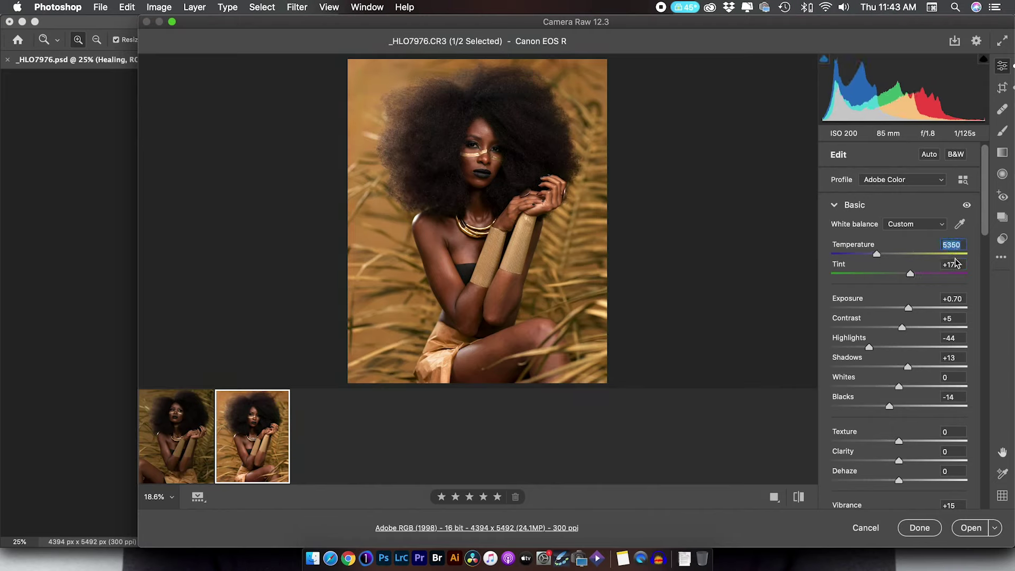
drag(911, 273, 881, 252)
text(5450)
key(Tab)
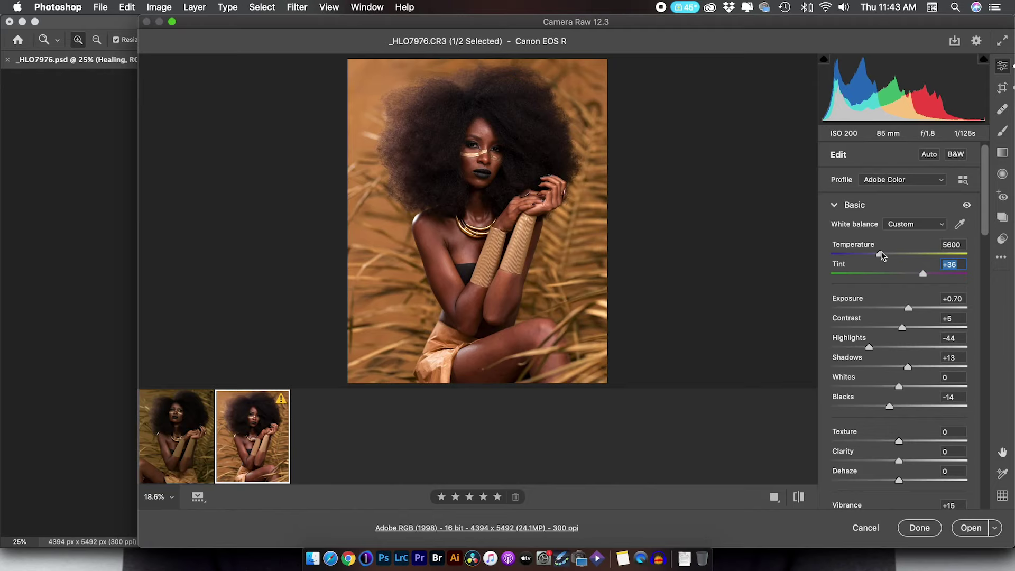
key(shift+Tab)
- Set the Highlights of _HLO7976.CR3 to -45 and the Shadows to +12
scroll(908, 270, down, 4)
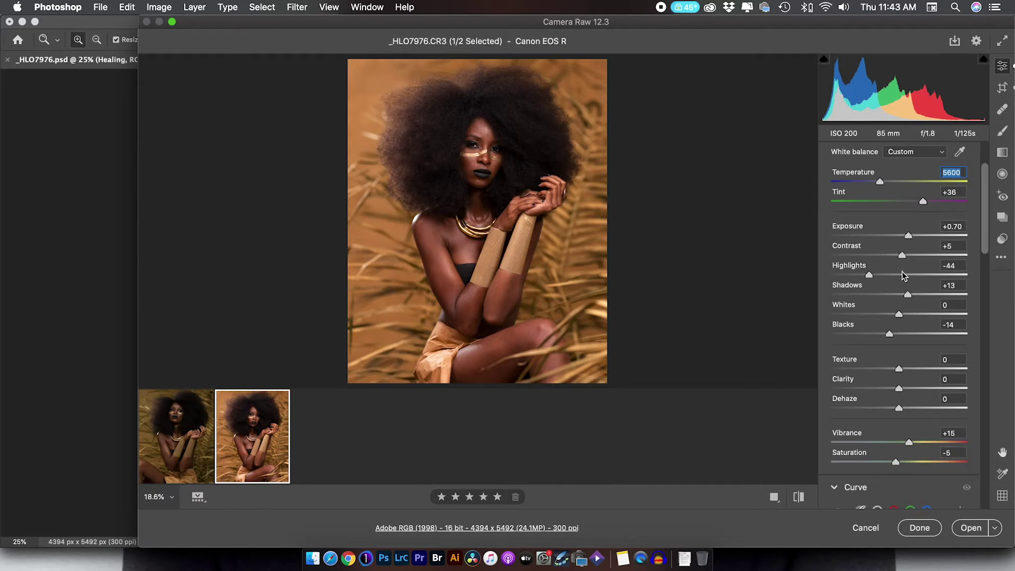
drag(869, 275, 908, 292)
key(Tab)
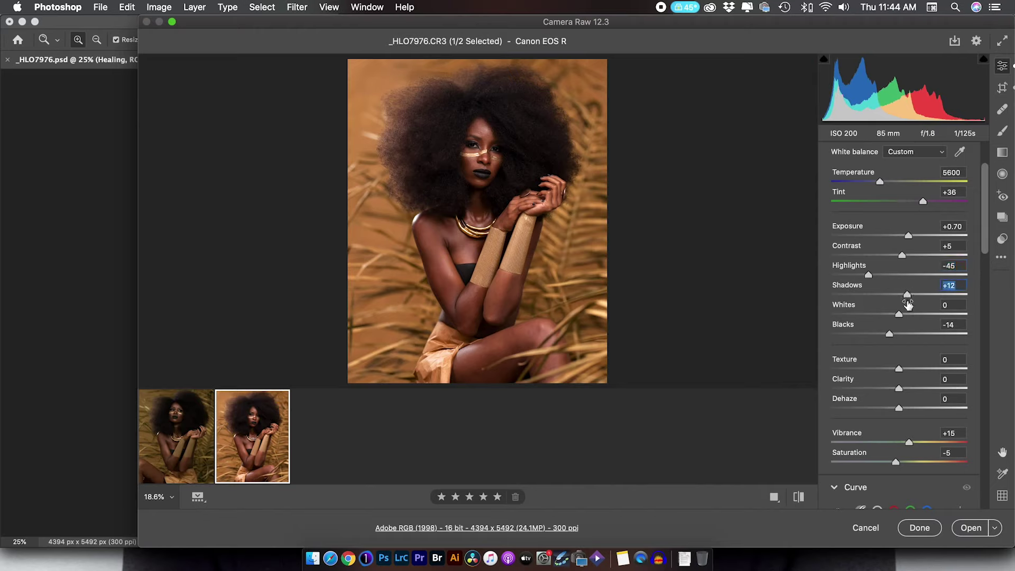
- Set the Blacks to -18, the Vibrance to +14 and the Saturation to -6
scroll(908, 305, down, 1)
scroll(909, 305, down, 1)
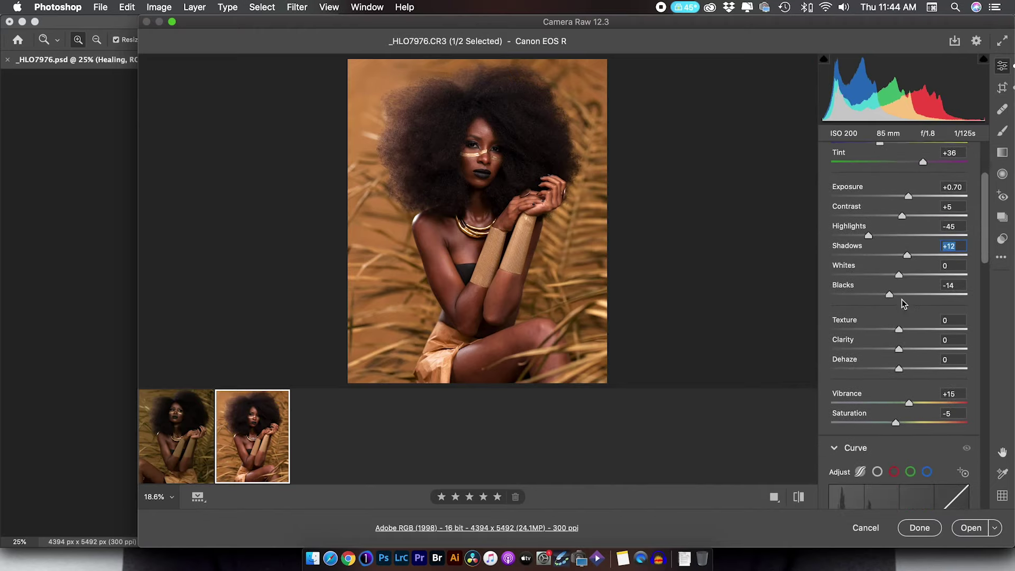
drag(889, 295, 900, 297)
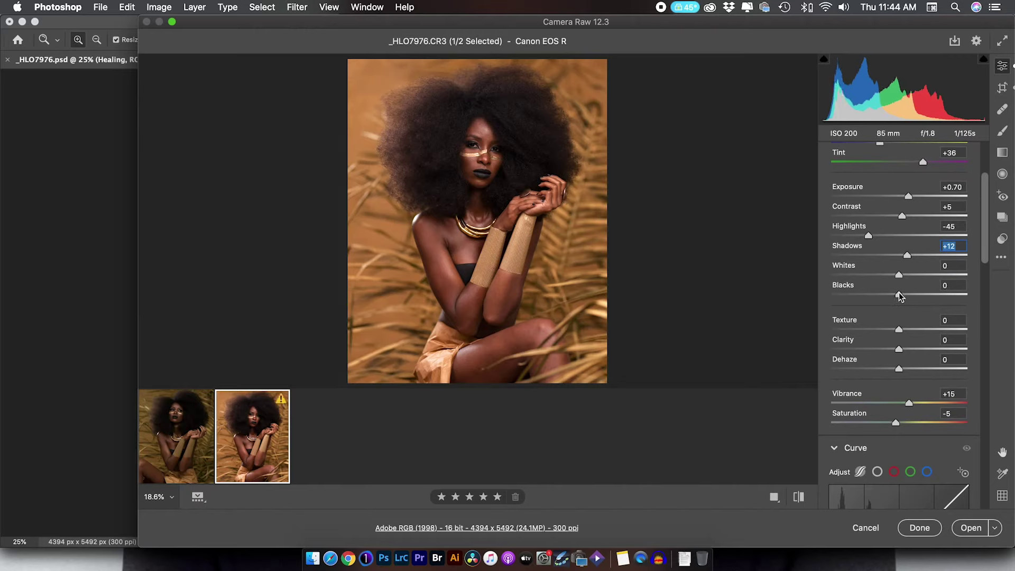
mouse_move(900, 298)
mouse_down()
mouse_move(886, 298)
mouse_move(910, 283)
mouse_move(900, 288)
mouse_up()
scroll(893, 294, down, 5)
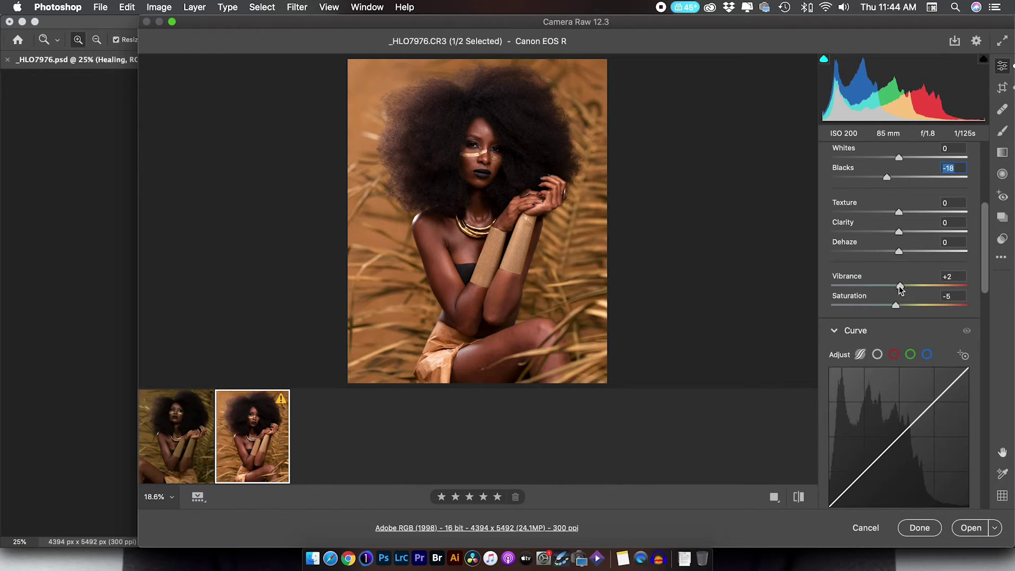
drag(899, 285, 906, 283)
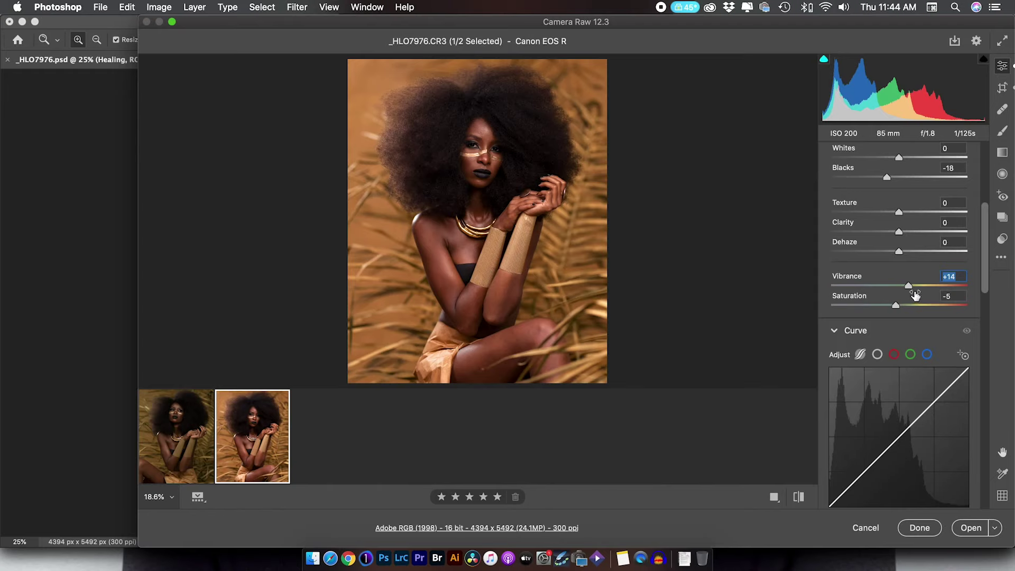
- Review the Color Mixer's hue, saturation and luminance values, and set the Oranges hue to -5
scroll(920, 293, down, 10)
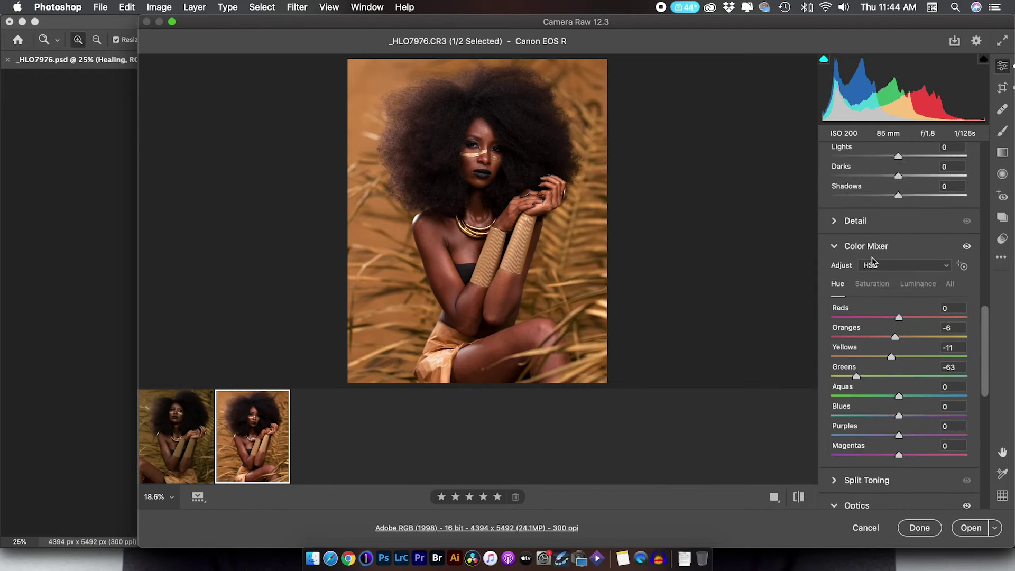
scroll(909, 259, down, 4)
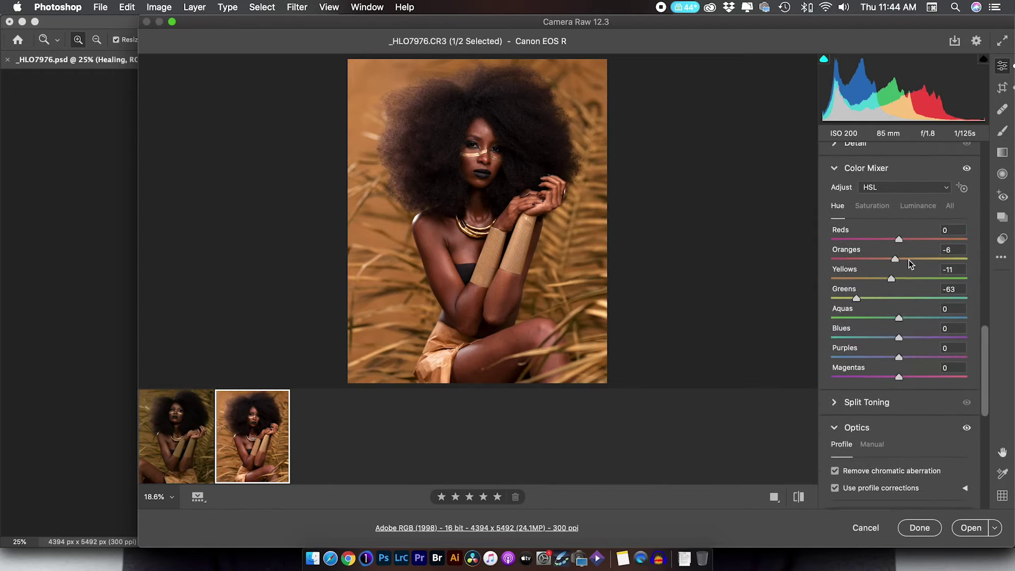
click(873, 206)
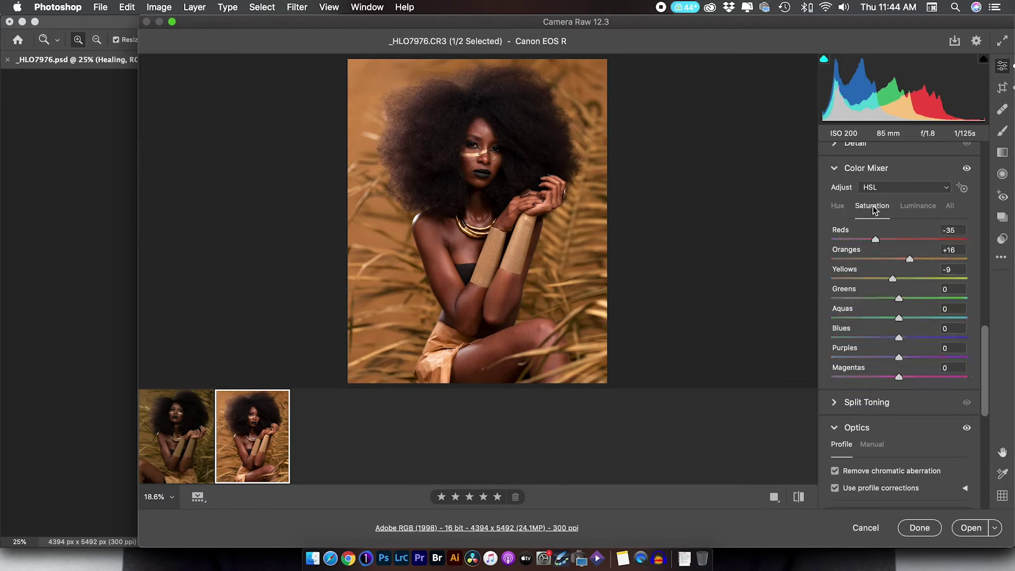
click(902, 206)
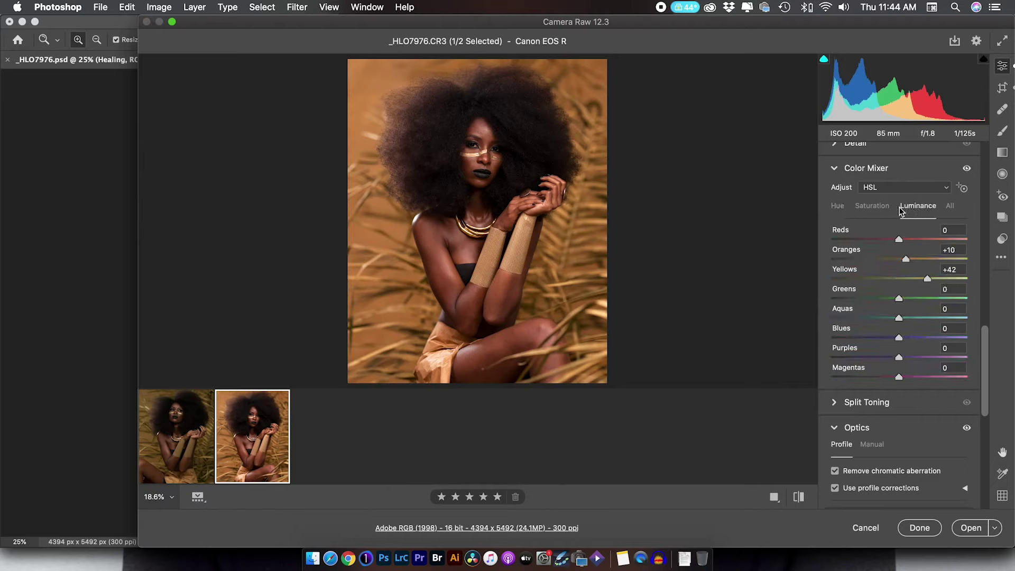
click(840, 208)
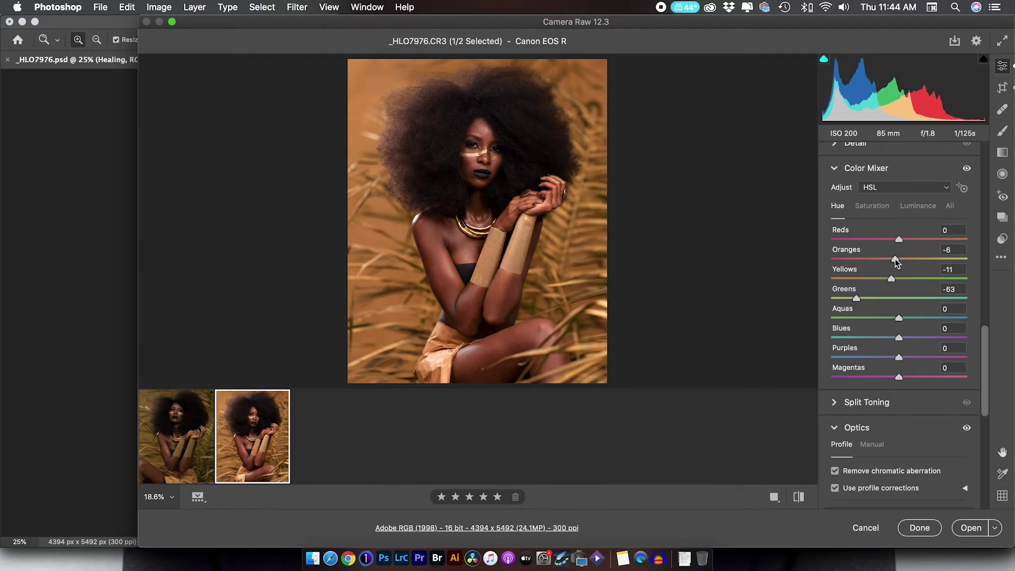
mouse_move(895, 260)
mouse_down()
mouse_move(910, 258)
mouse_move(898, 259)
mouse_up()
drag(899, 259, 896, 259)
- Try the Yellows hue at both extremes, and set it to -19 and the Greens hue to -50 in the Color Mixer
drag(893, 282, 943, 273)
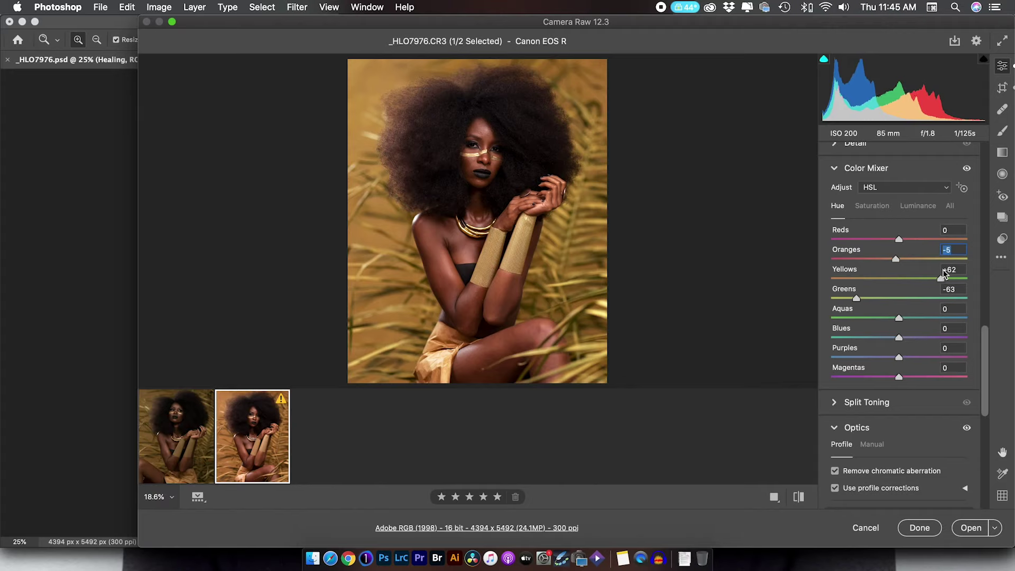
drag(943, 272, 942, 273)
drag(941, 270, 889, 278)
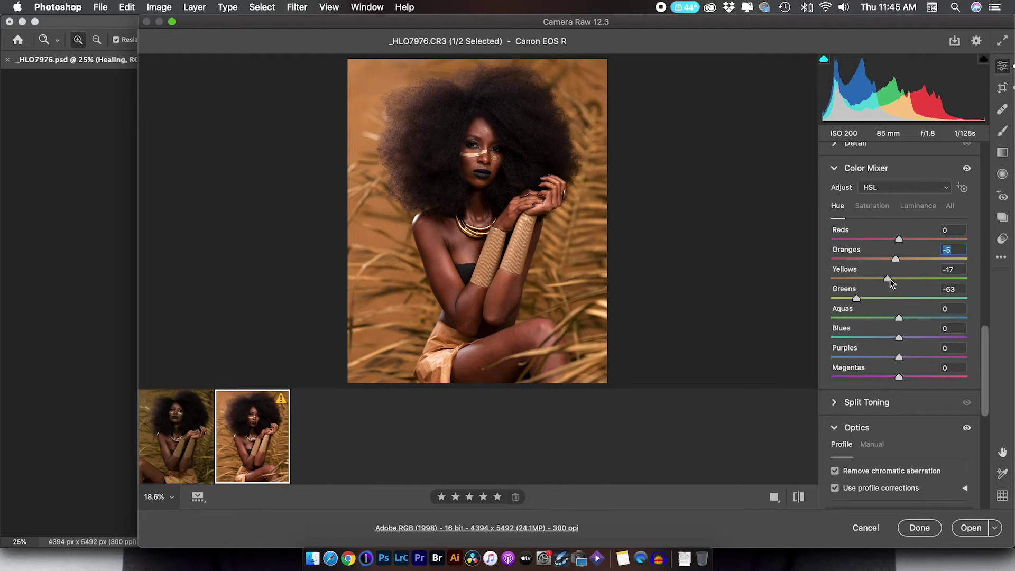
drag(890, 278, 934, 273)
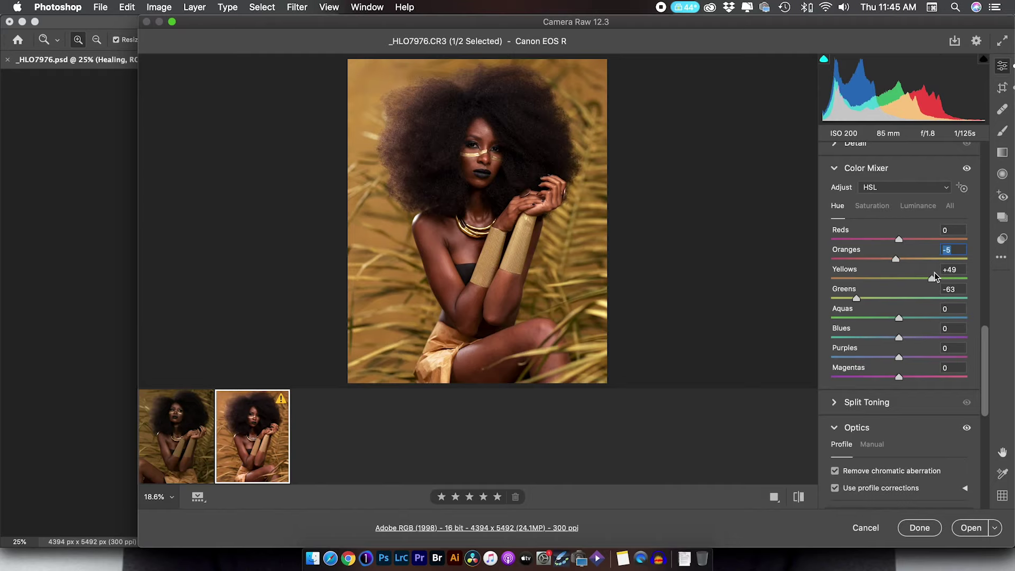
drag(934, 274, 891, 282)
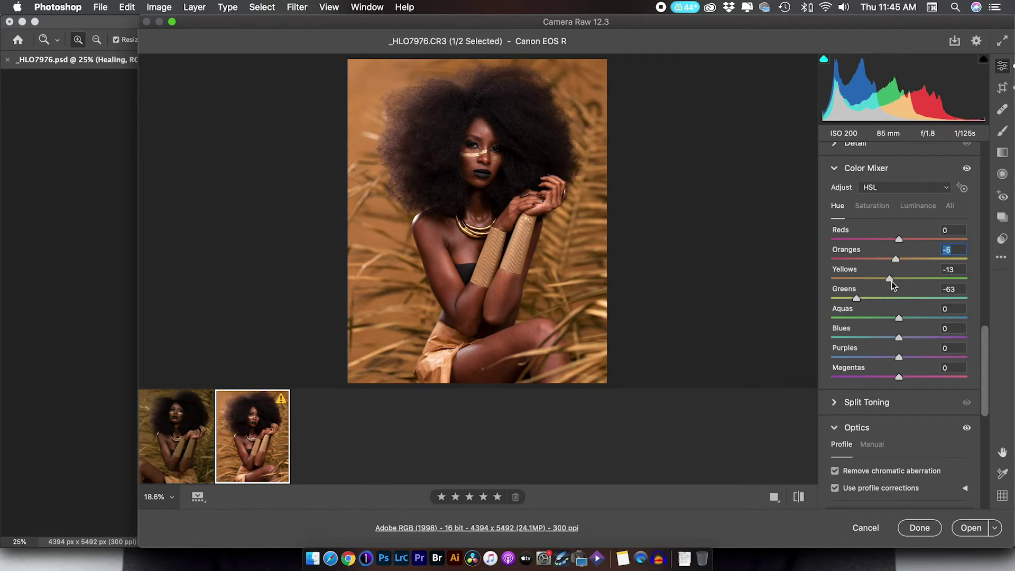
drag(888, 282, 867, 304)
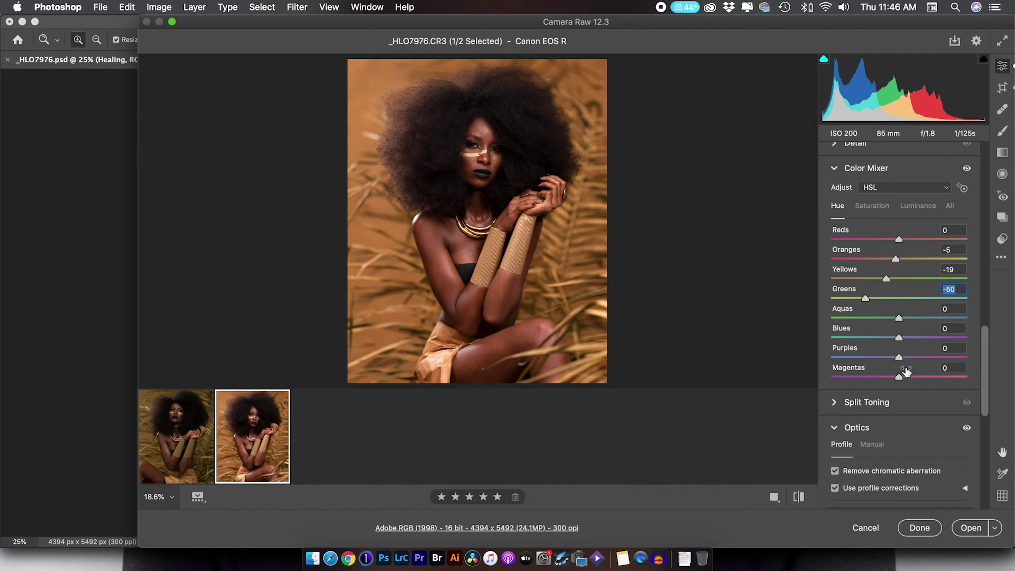
- Set the Red Primary hue to +3 and the Green Primary hue to +5 in the Calibration settings
scroll(935, 382, down, 10)
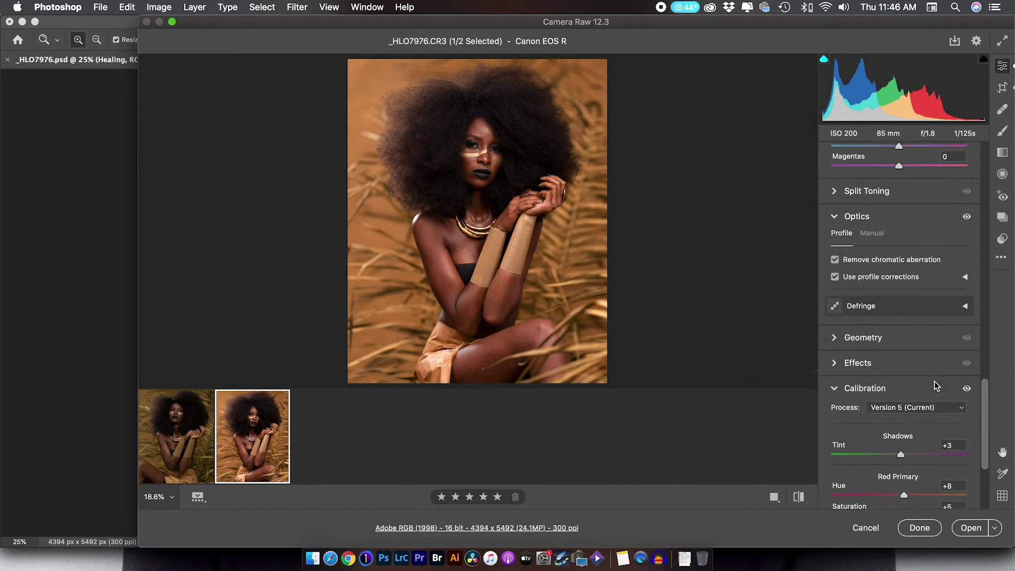
scroll(934, 382, down, 7)
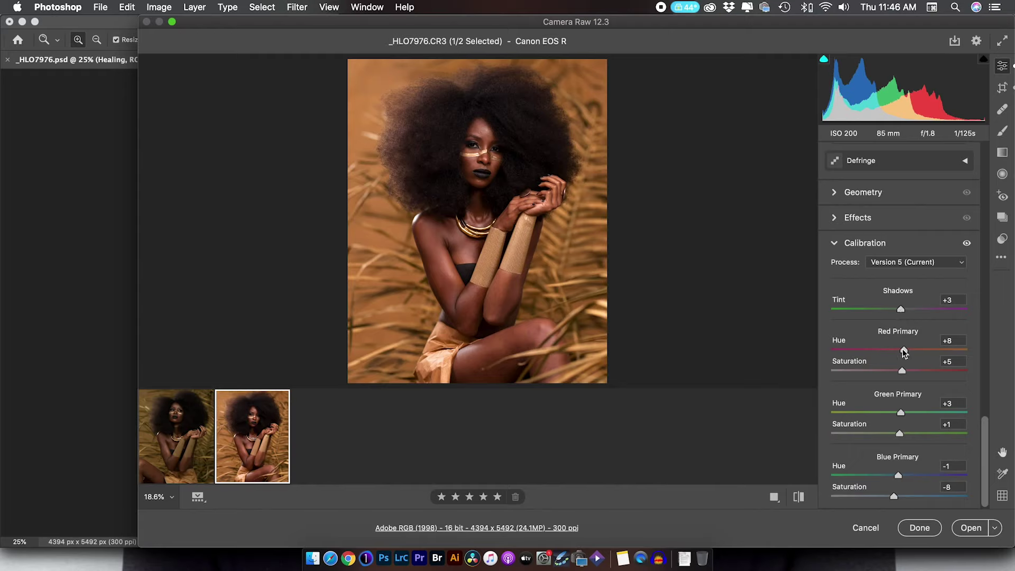
drag(904, 350, 873, 350)
mouse_move(903, 349)
mouse_down()
mouse_move(913, 350)
mouse_move(901, 352)
mouse_up()
drag(900, 413, 1014, 407)
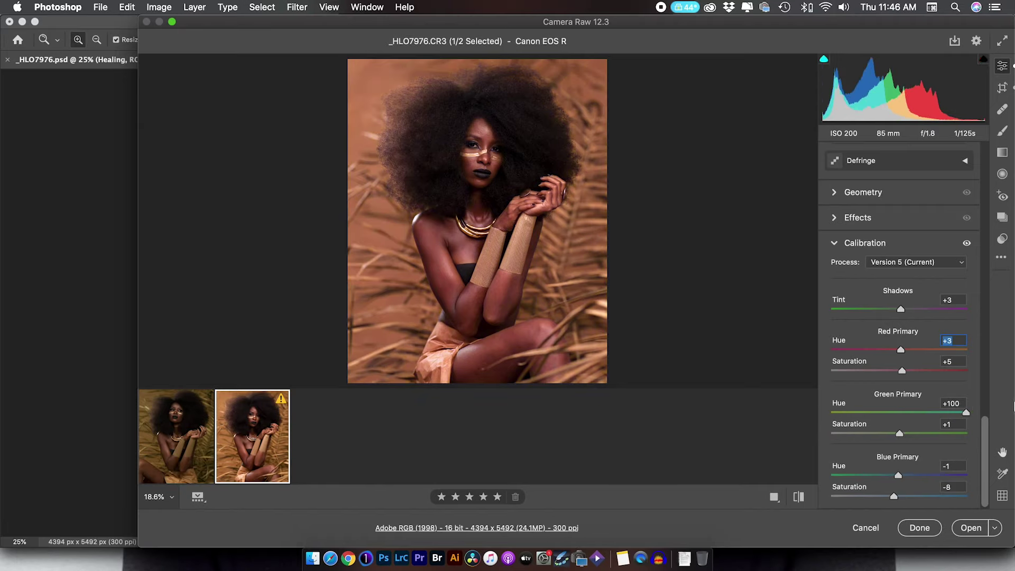
drag(979, 414, 902, 419)
click(951, 403)
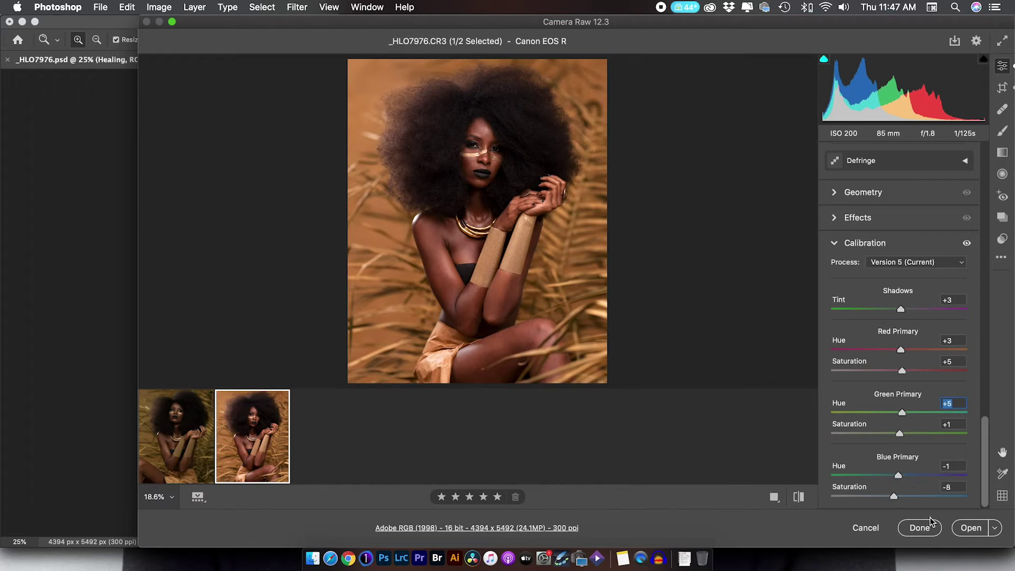
- Discard all Camera Raw changes and return to the layered _HLO7976.psd in Photoshop
click(866, 527)
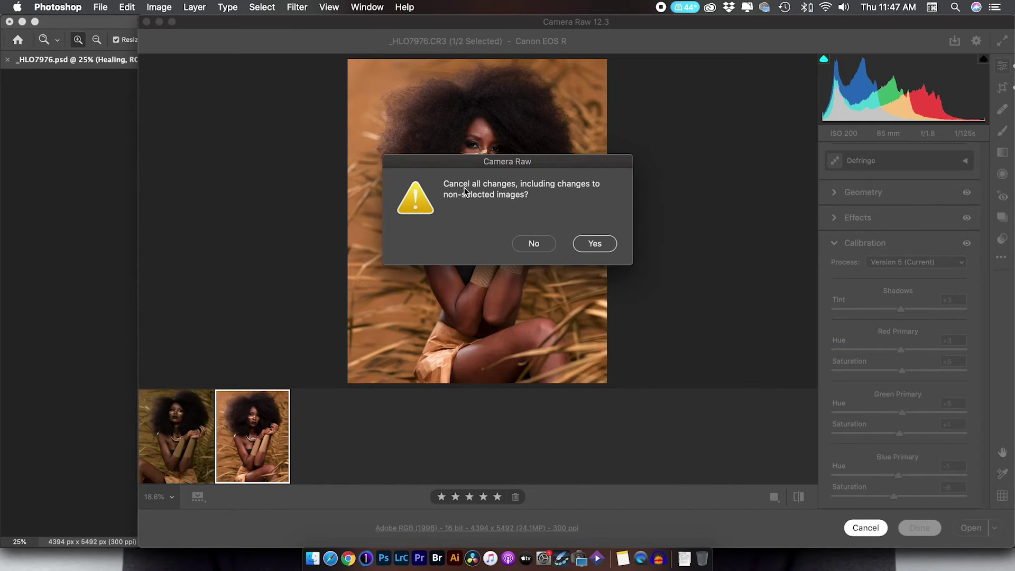
click(594, 243)
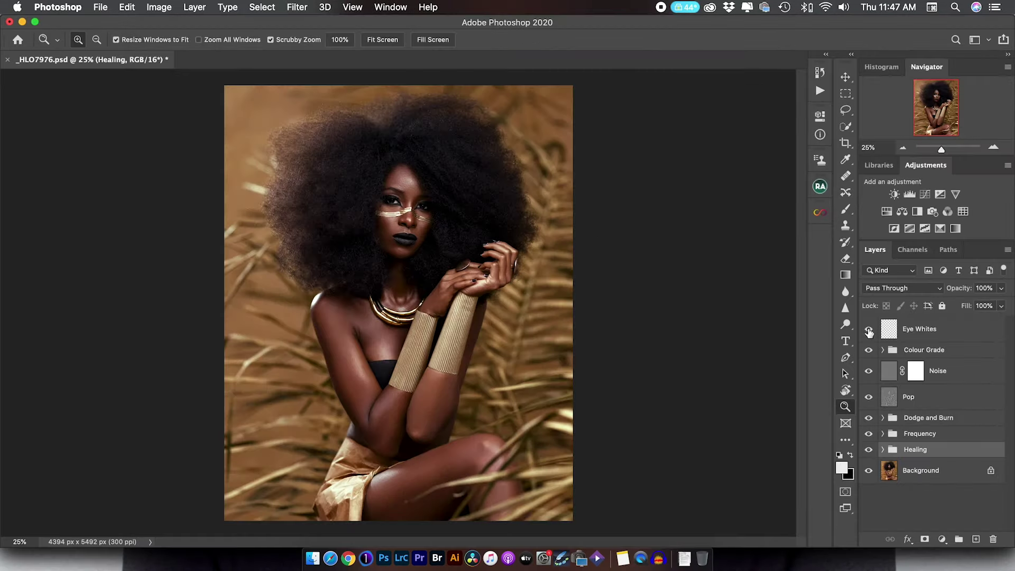
- Hide every layer and group above Background, then show only the Healing group and expand it
click(869, 450)
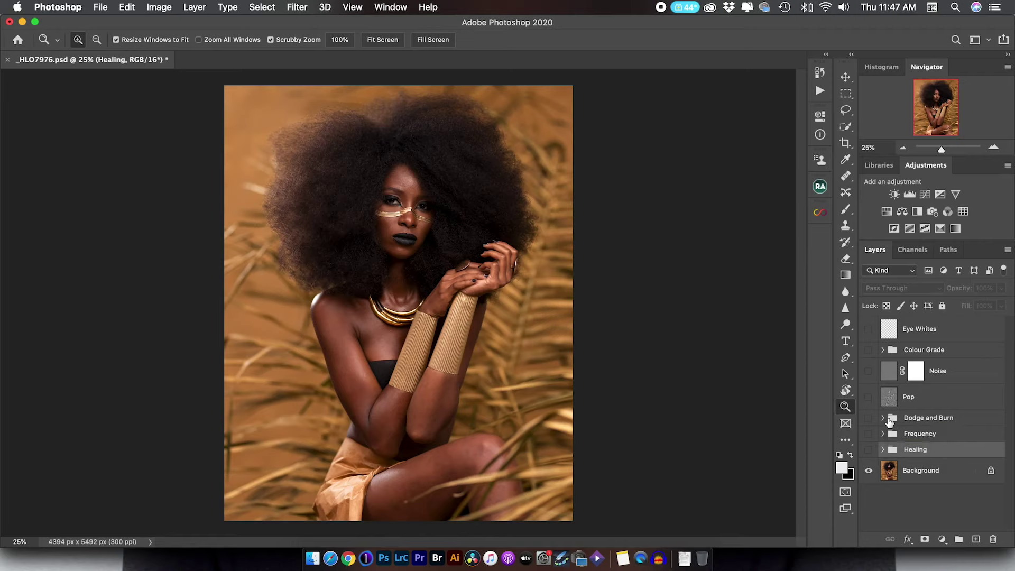
click(868, 450)
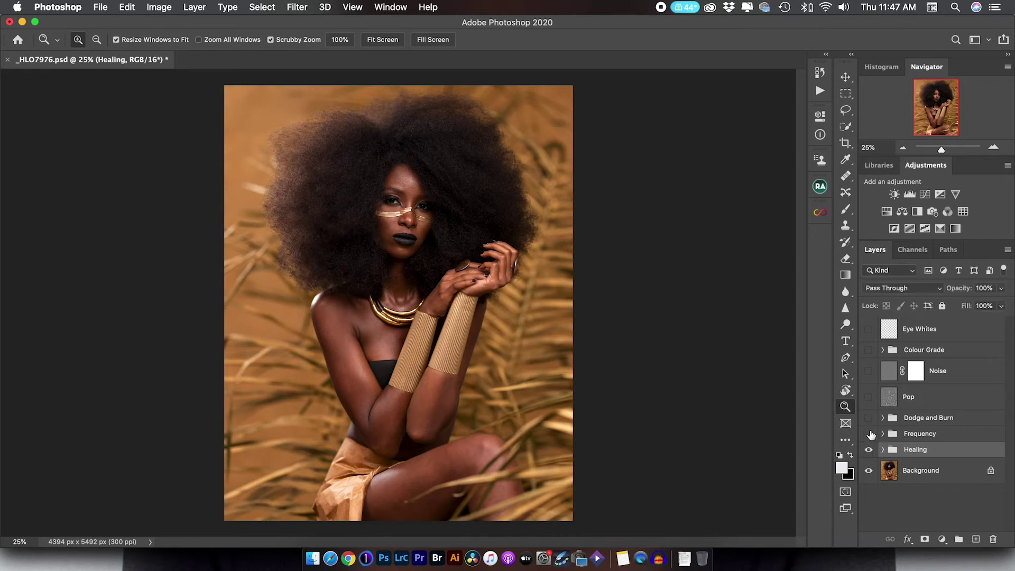
click(883, 449)
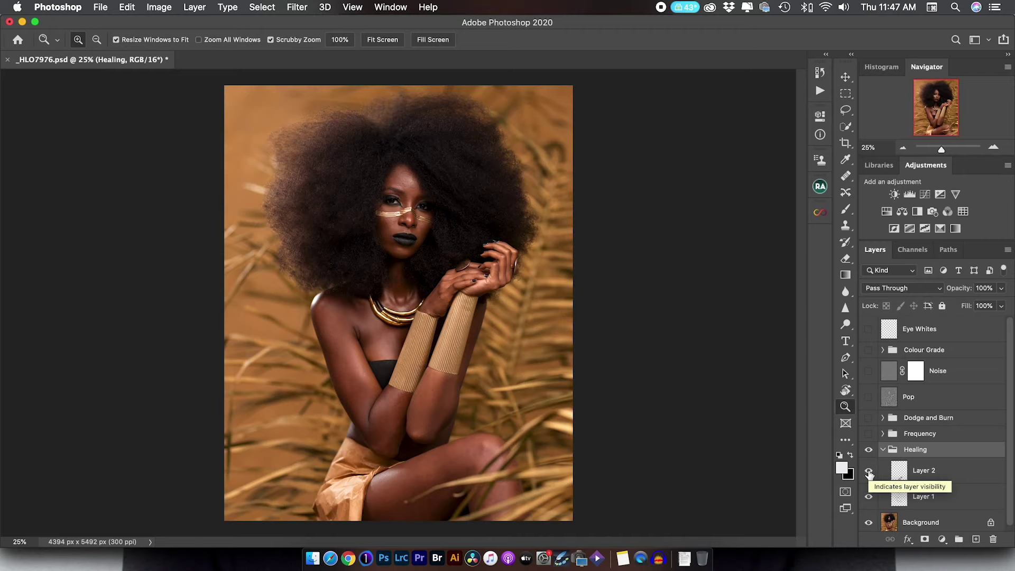
- Hide Layer 2 of the Healing group and compare the portrait with and without Layer 1
click(898, 497)
click(870, 471)
click(869, 471)
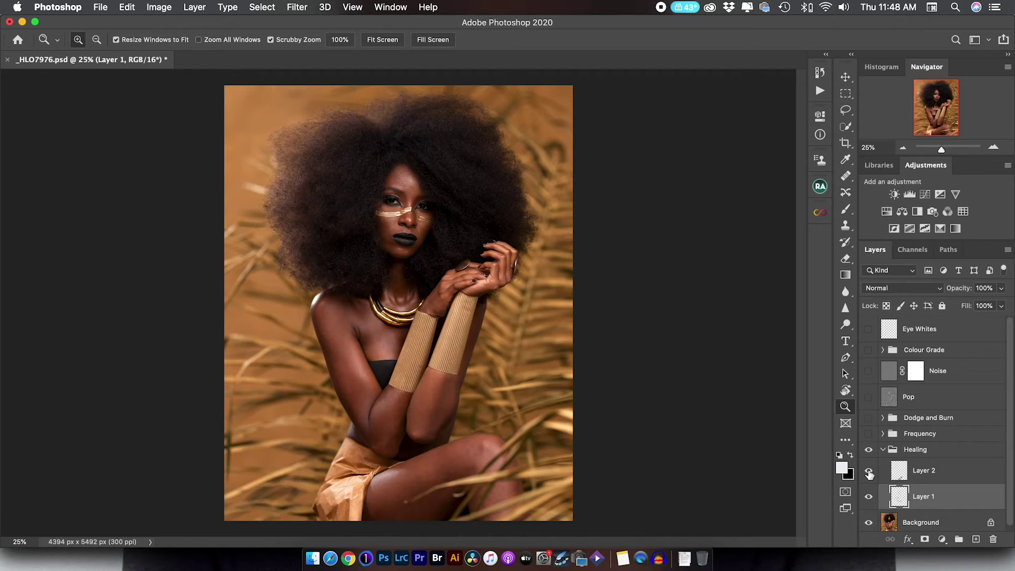
drag(398, 340, 425, 333)
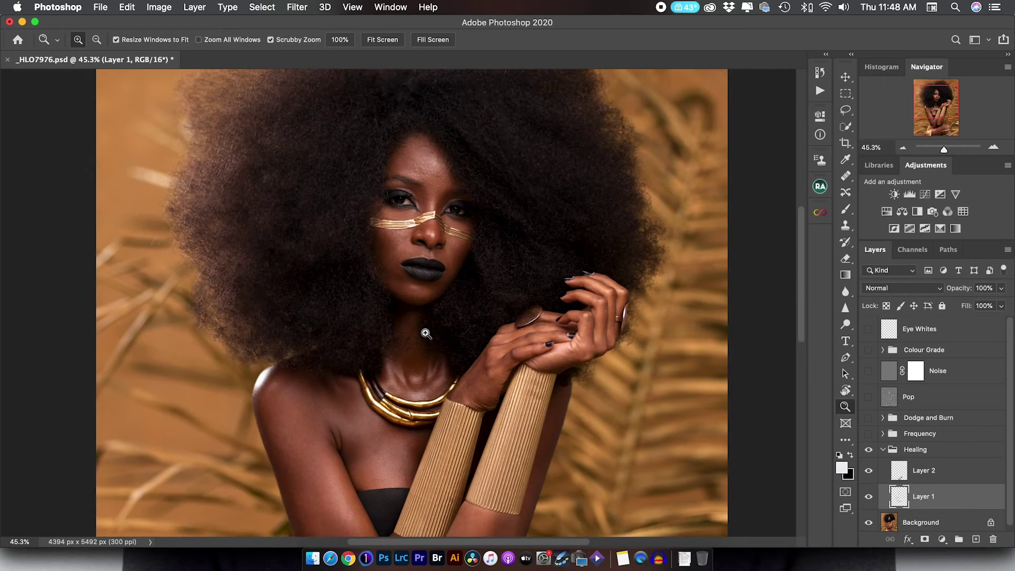
click(869, 470)
click(869, 498)
click(869, 498)
click(868, 498)
click(869, 498)
- Compare the skin around the neck and chest up close with and without the healing on Layer 1
drag(385, 449, 439, 439)
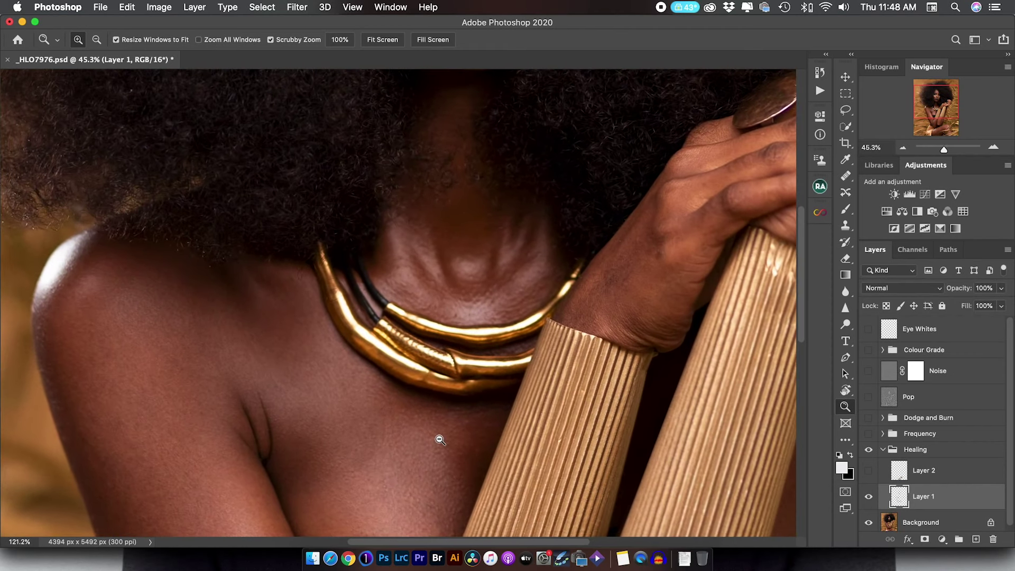
click(868, 498)
click(869, 498)
click(868, 498)
click(869, 498)
- Compare the face and surrounding hair with and without the healing on Layer 1
drag(630, 330, 633, 97)
click(868, 497)
click(868, 498)
click(869, 498)
click(869, 498)
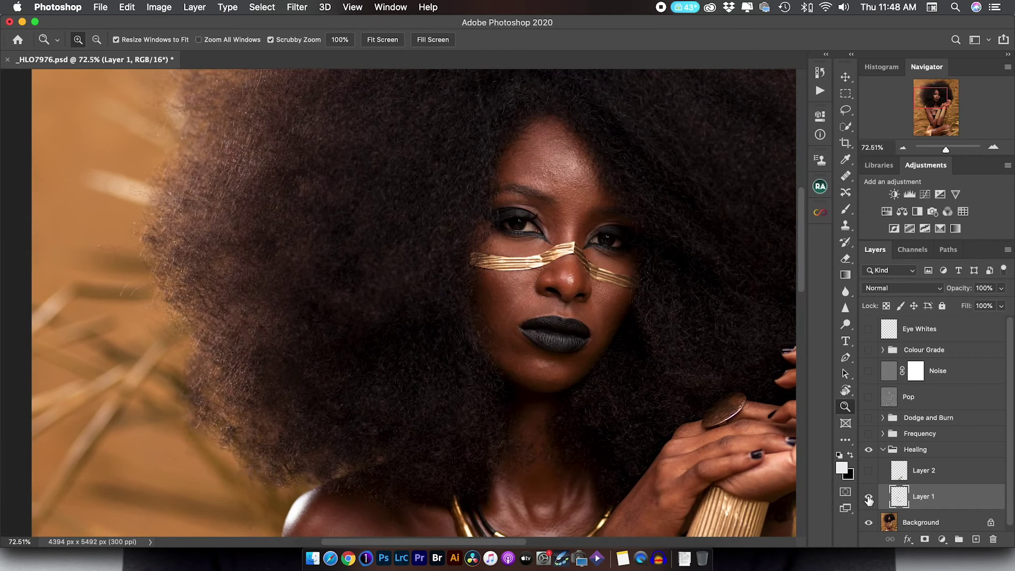
click(869, 498)
click(868, 498)
- Show Layer 2 of the Healing group again and compare the face, hands and necklace area with and without it
click(868, 471)
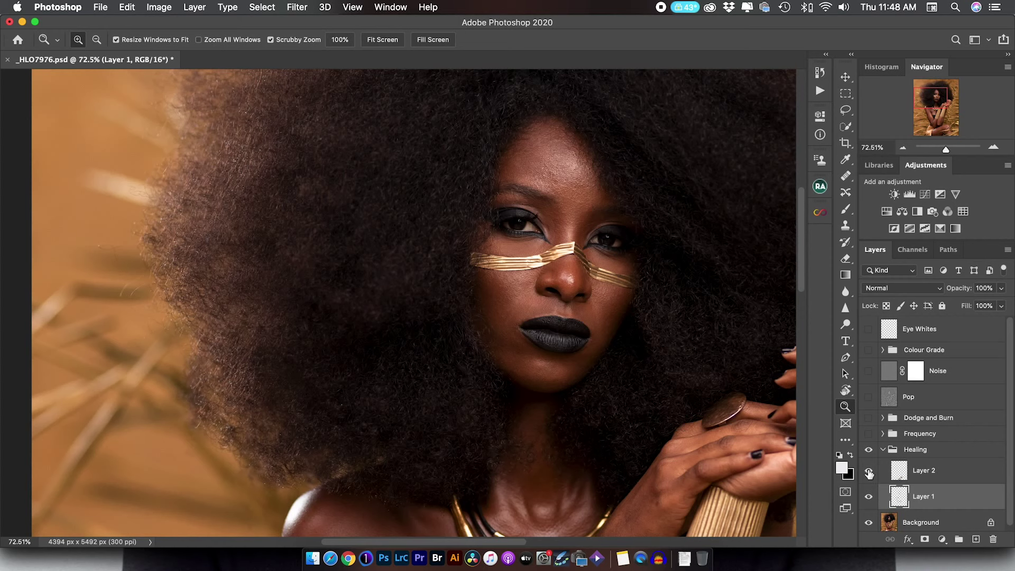
scroll(617, 357, down, 4)
scroll(617, 356, right, 6)
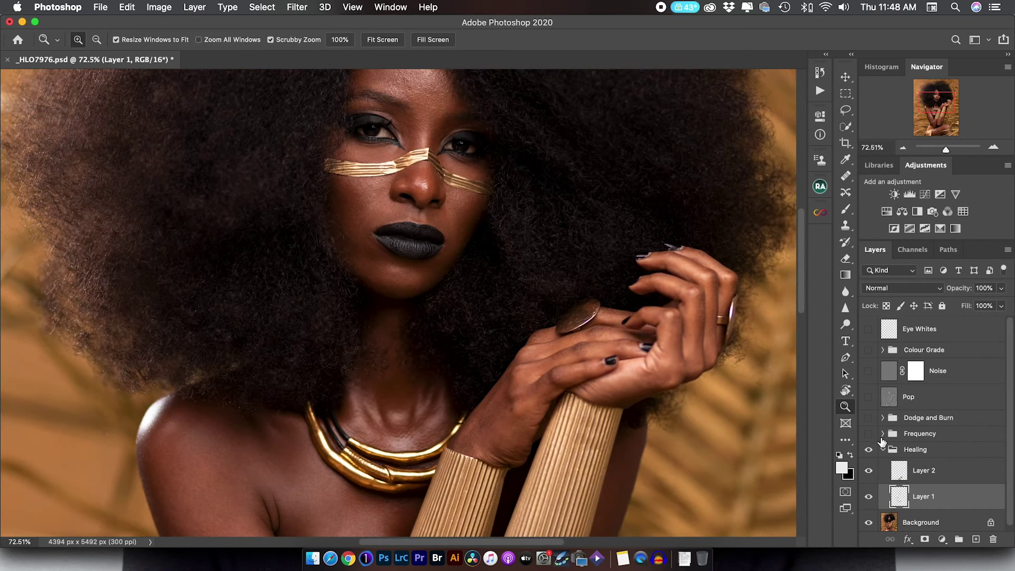
click(869, 472)
click(869, 471)
click(869, 471)
click(869, 472)
click(869, 471)
- Compare the ribbed gold sleeve near the wrist up close with and without the cleanup on Layer 2
scroll(575, 449, down, 5)
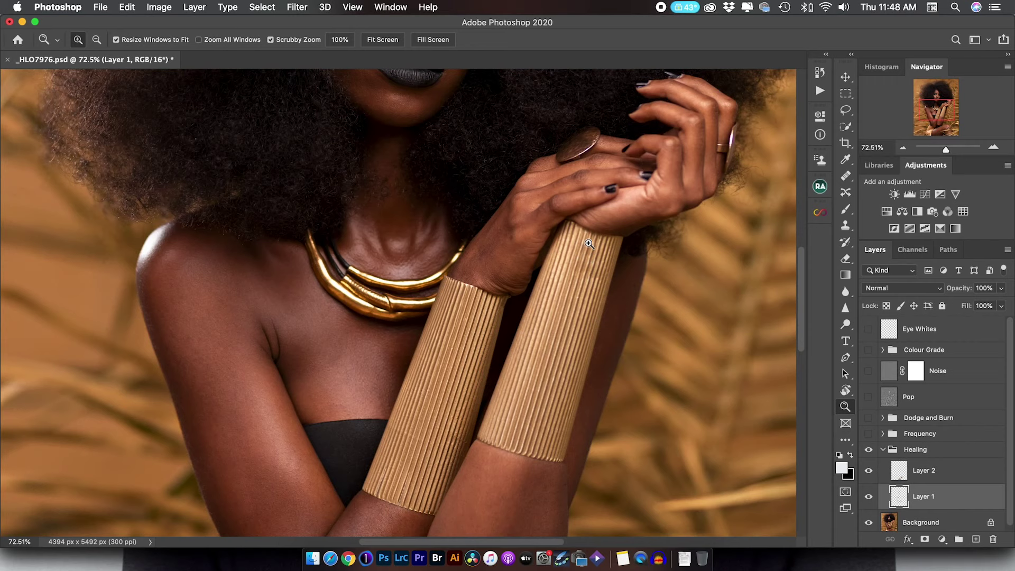
drag(589, 245, 645, 250)
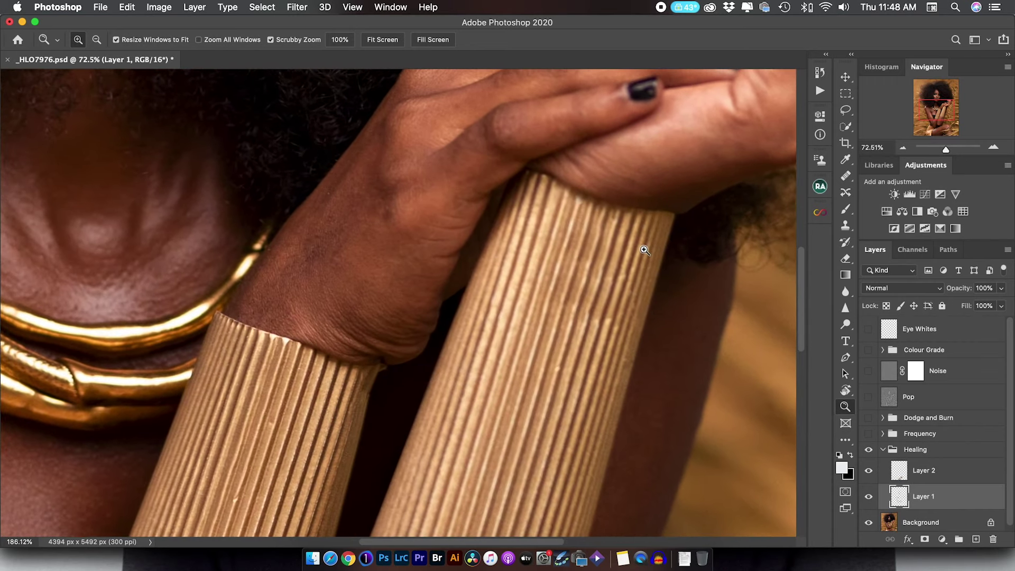
click(869, 470)
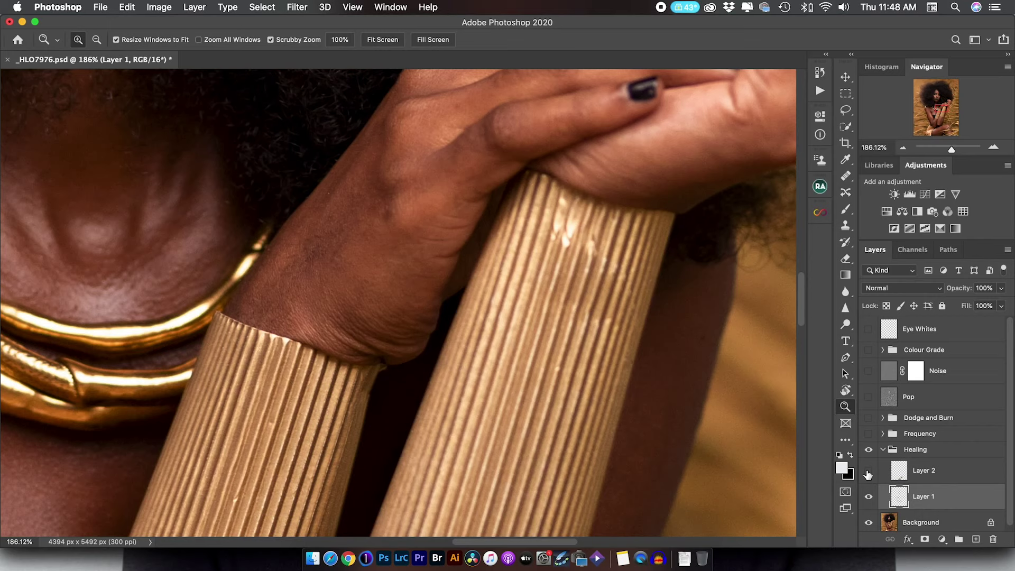
click(869, 471)
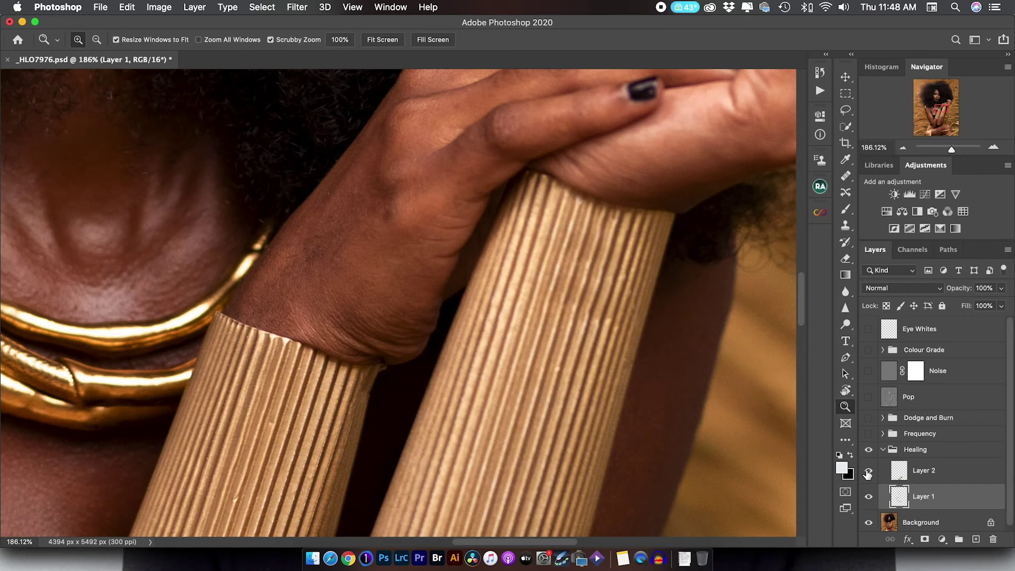
click(869, 470)
click(868, 471)
- Collapse the Healing group, and show and select the Frequency group
drag(563, 317, 471, 319)
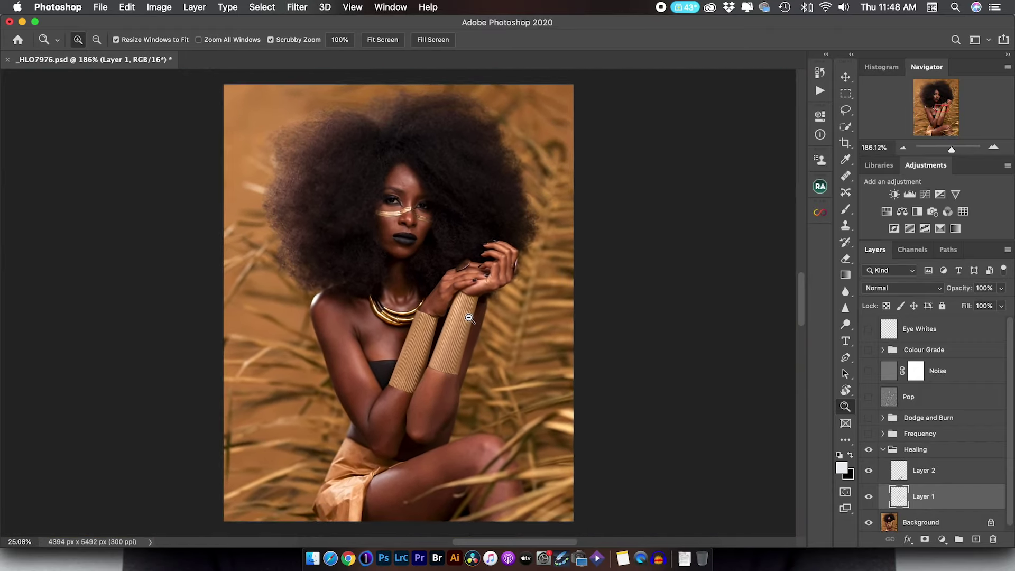
click(882, 449)
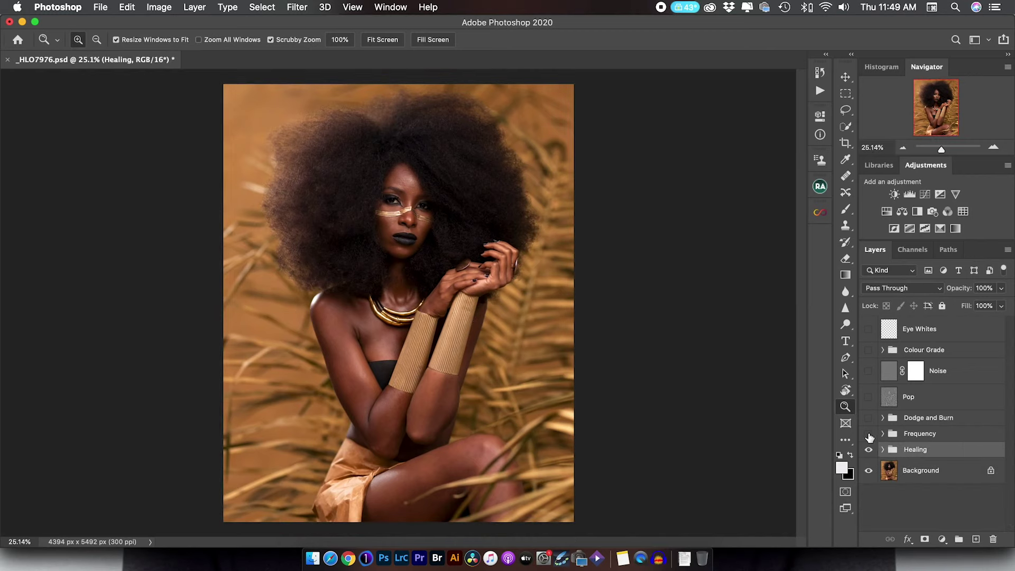
click(869, 434)
click(913, 433)
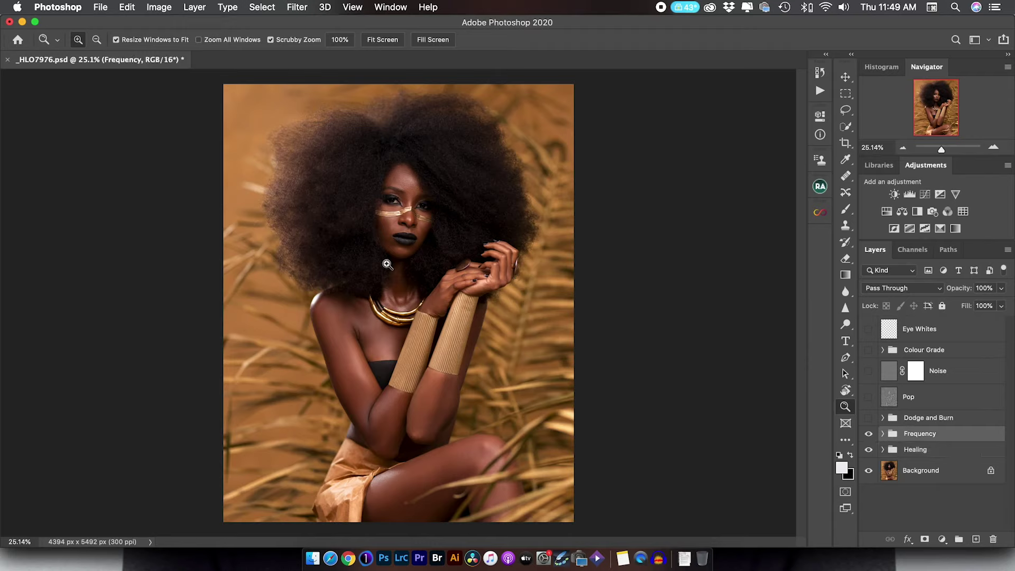
- Expand the Frequency group, hide its Layer 3, and check the image with and without the High texture layer
mouse_move(369, 265)
mouse_down()
mouse_move(444, 254)
mouse_move(391, 262)
mouse_up()
click(883, 434)
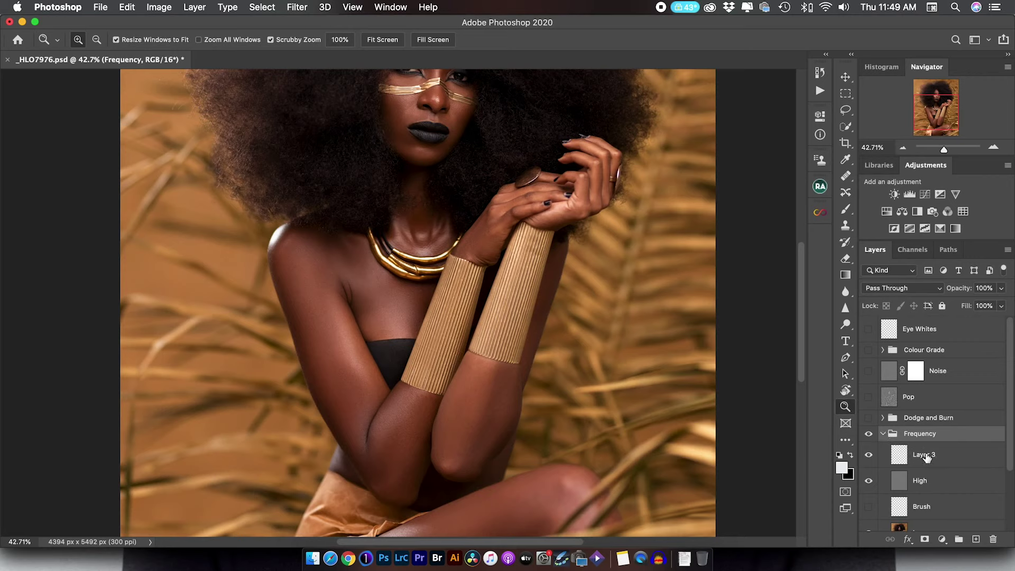
scroll(927, 457, down, 3)
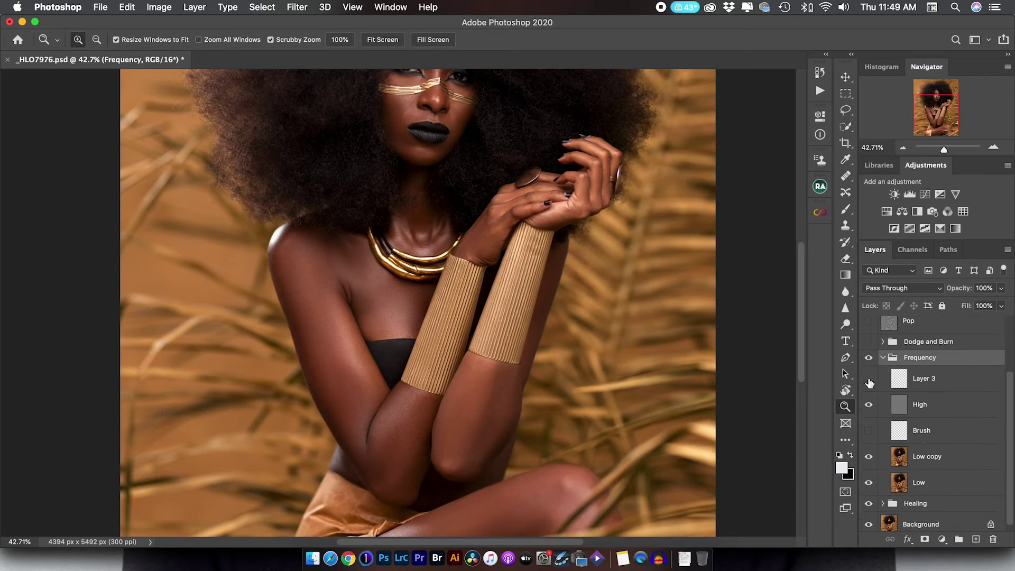
drag(870, 380, 871, 430)
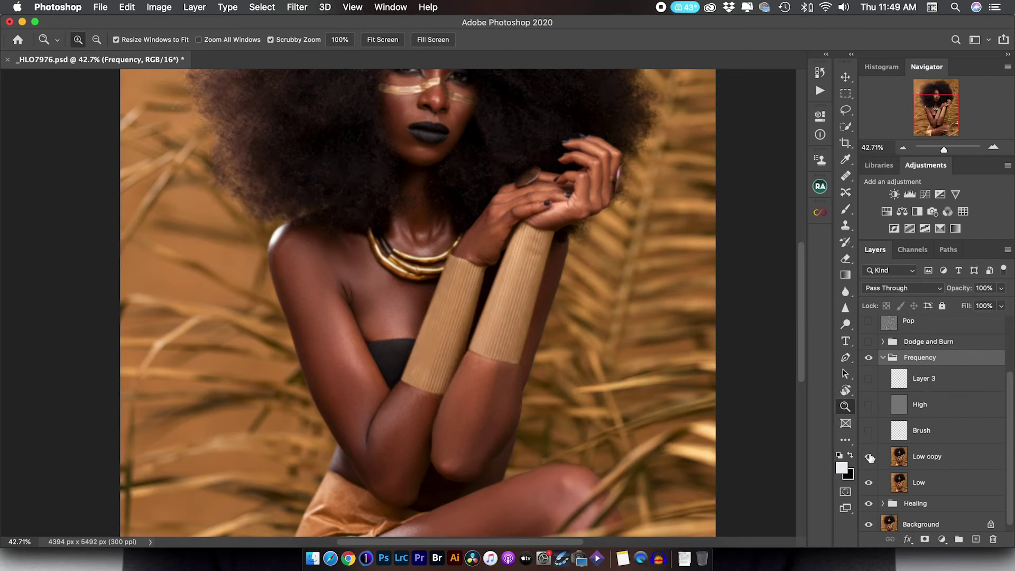
click(869, 404)
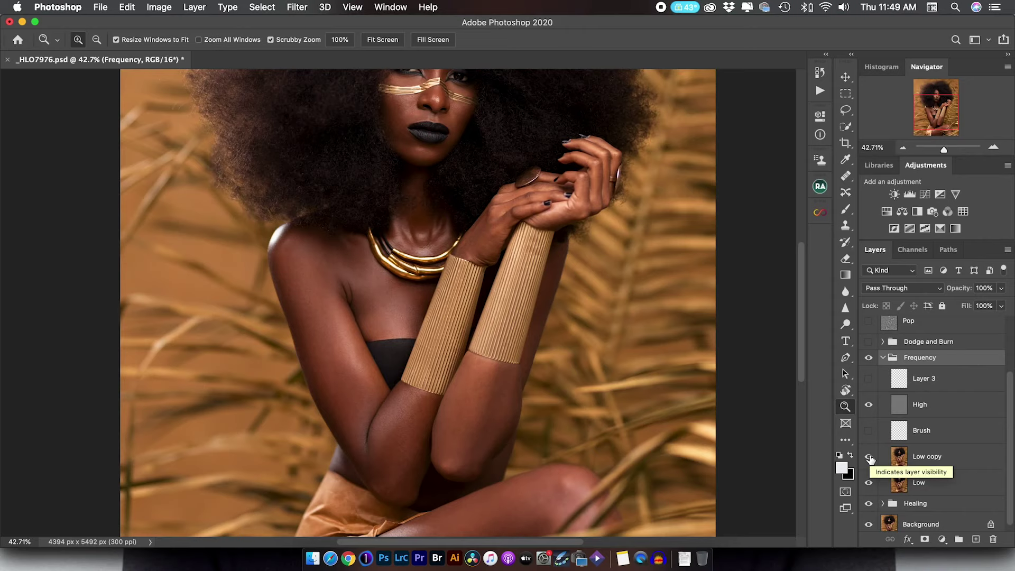
- Compare the skin on the arms, legs and face with and without the Low copy layer
scroll(414, 274, down, 5)
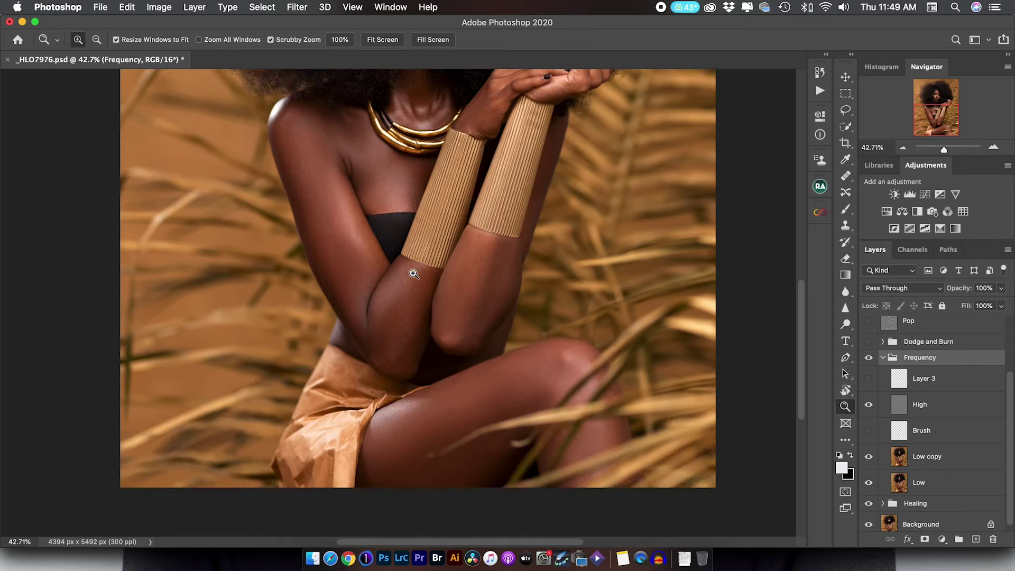
click(869, 457)
scroll(467, 371, up, 4)
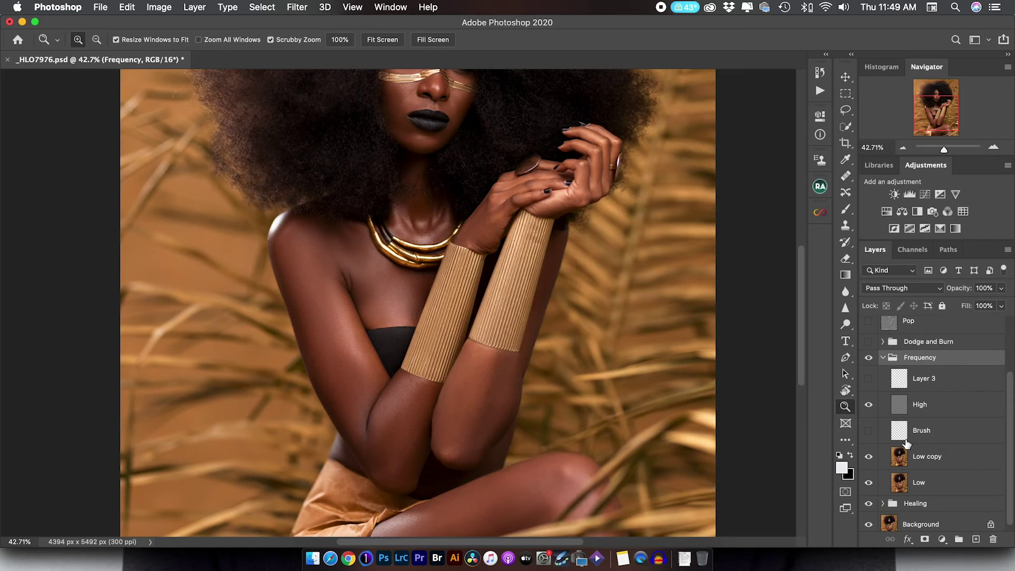
click(868, 457)
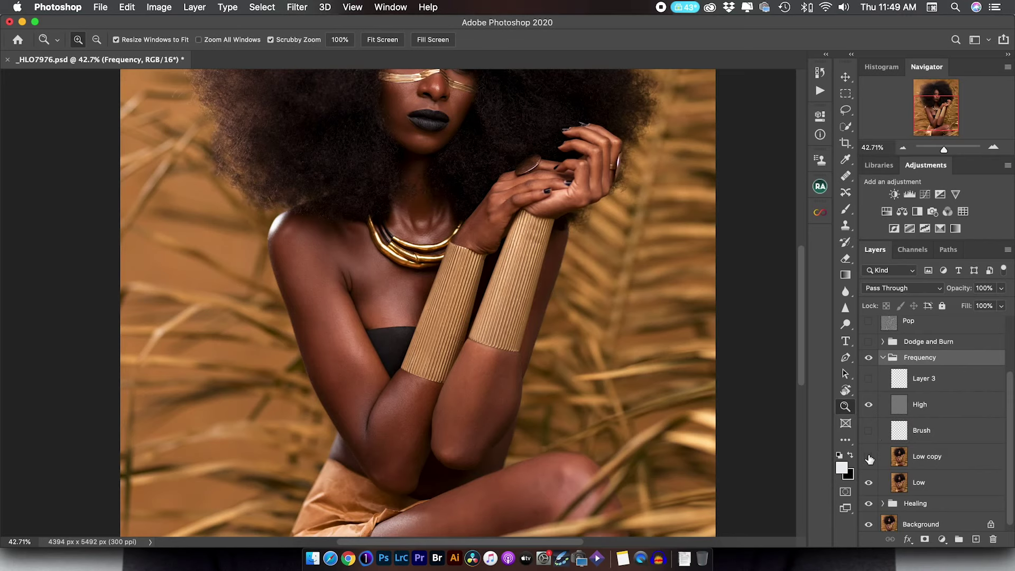
scroll(514, 238, up, 4)
scroll(526, 255, up, 2)
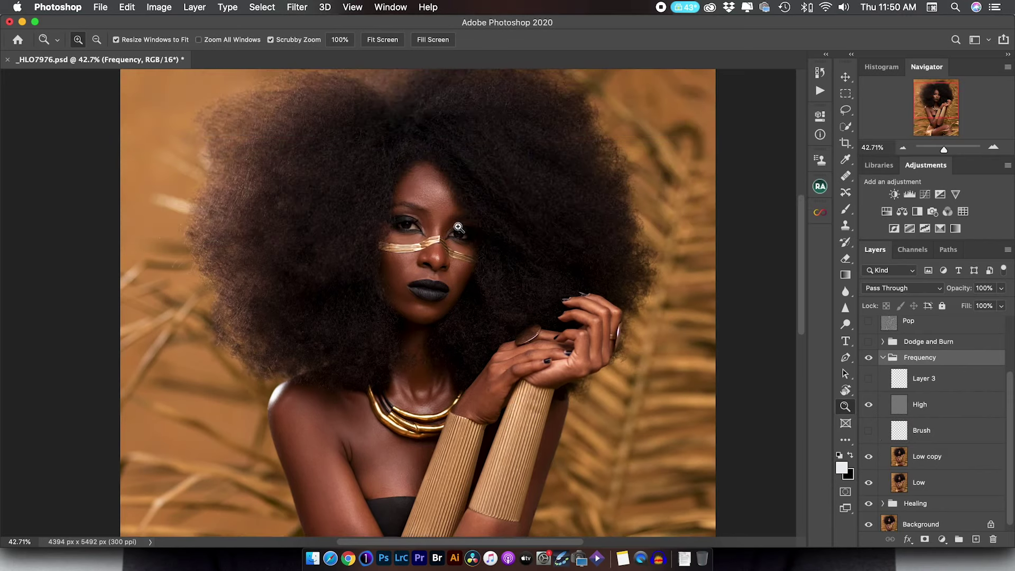
- Compare the face up close with and without the Low copy layer
scroll(512, 218, up, 5)
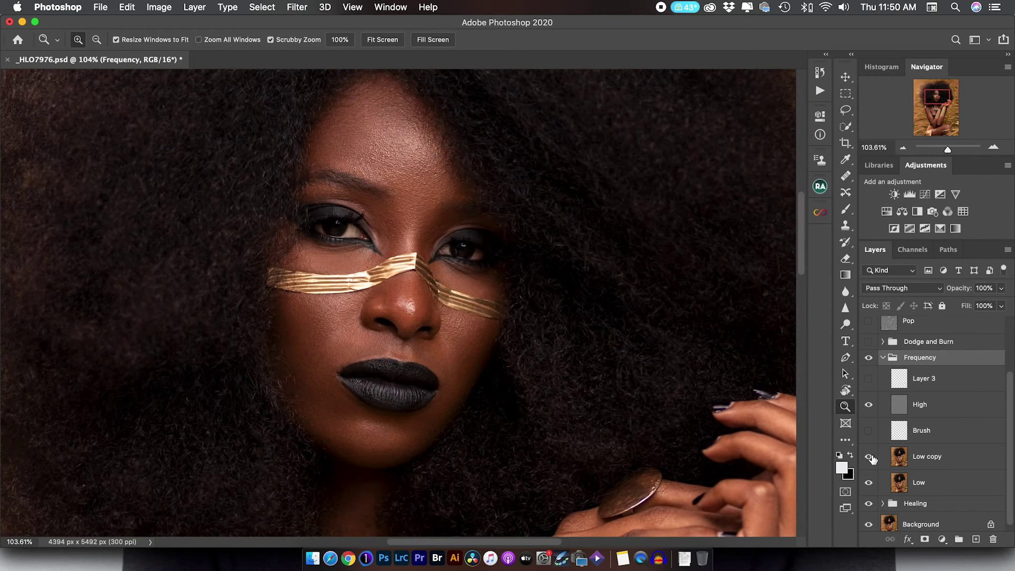
click(868, 458)
click(868, 457)
click(868, 458)
click(869, 458)
drag(555, 245, 476, 252)
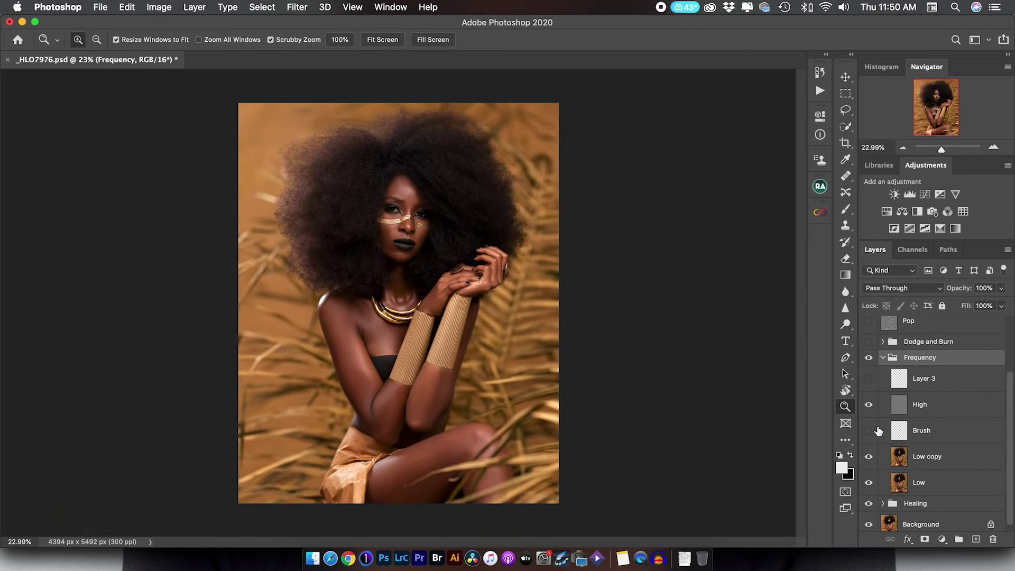
- Show the Brush layer and Layer 3 in the Frequency group, leaving Layer 3 selected
click(901, 443)
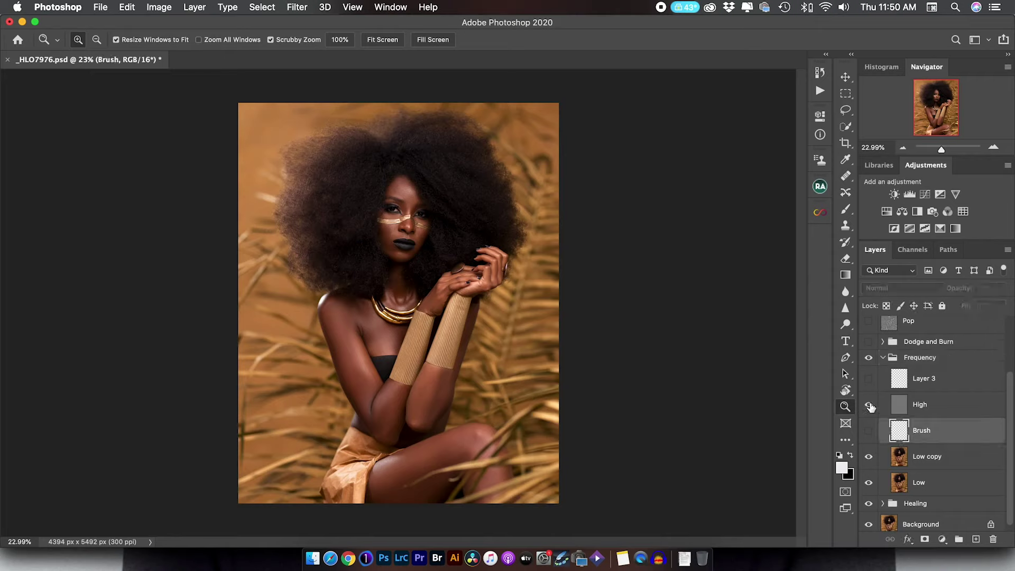
click(869, 431)
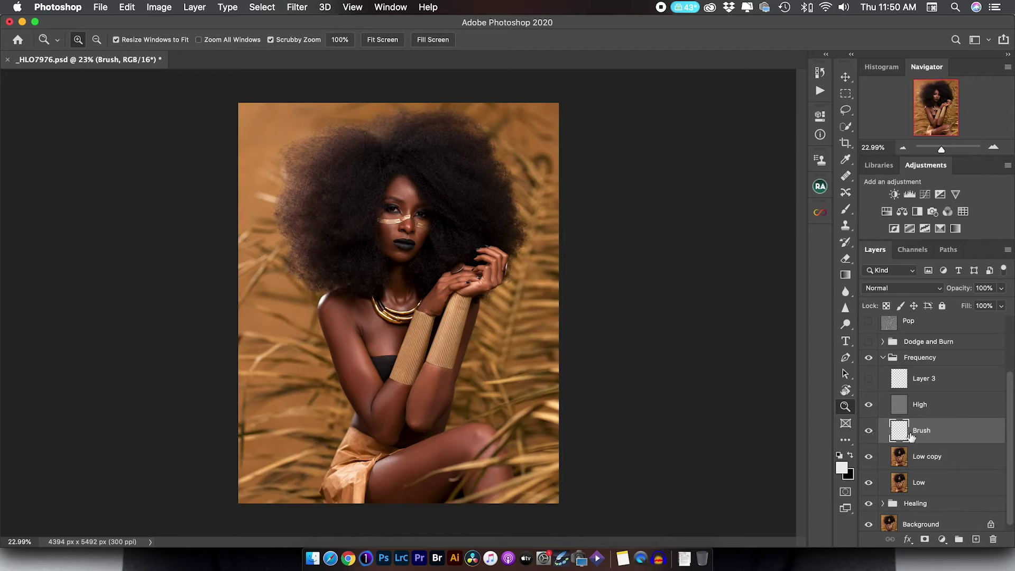
click(901, 384)
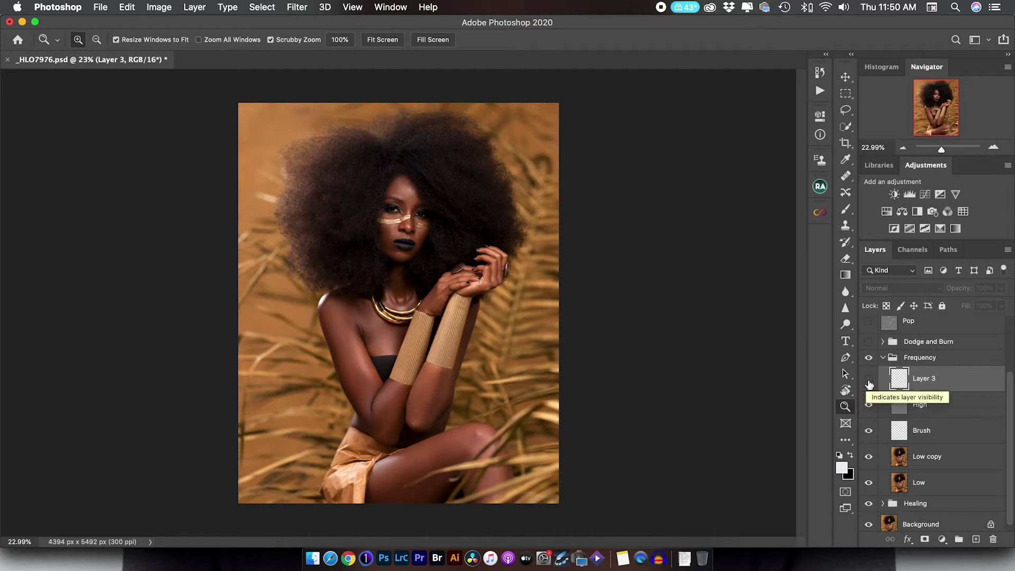
click(869, 381)
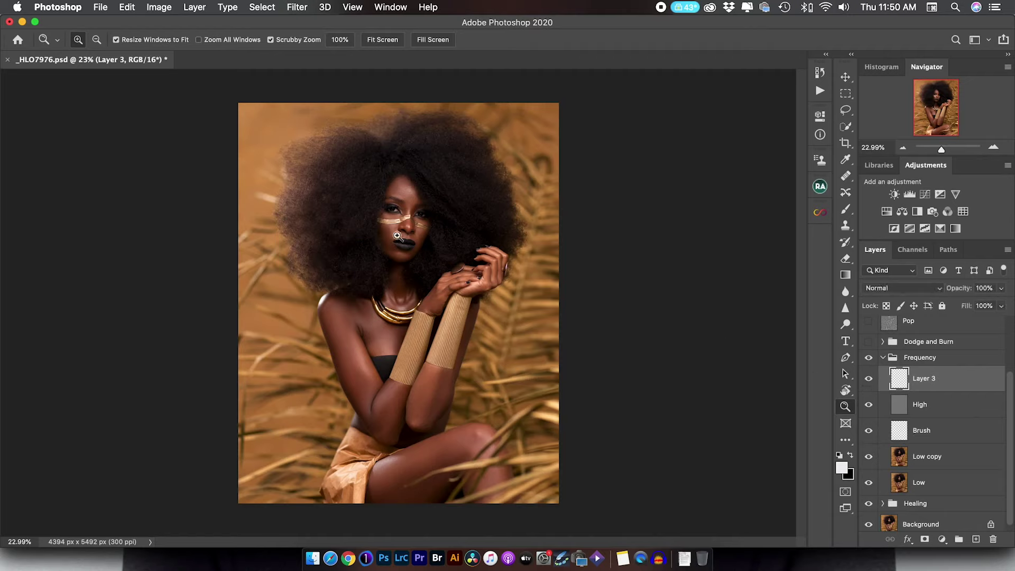
- Compare the lips up close with and without the retouching on Layer 3
drag(405, 255, 500, 200)
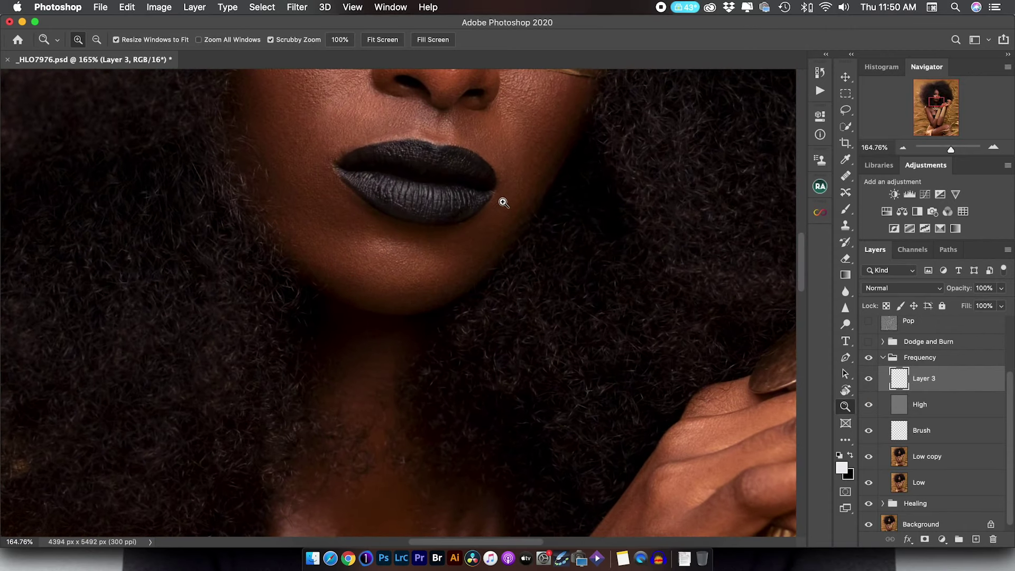
scroll(500, 199, up, 3)
click(869, 379)
click(868, 381)
drag(430, 278, 473, 284)
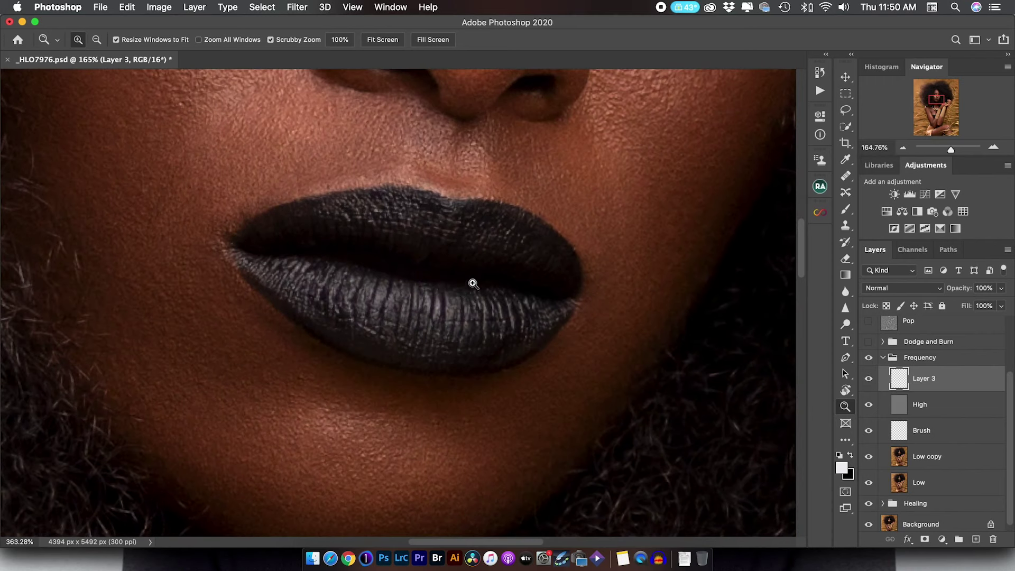
click(869, 380)
click(869, 381)
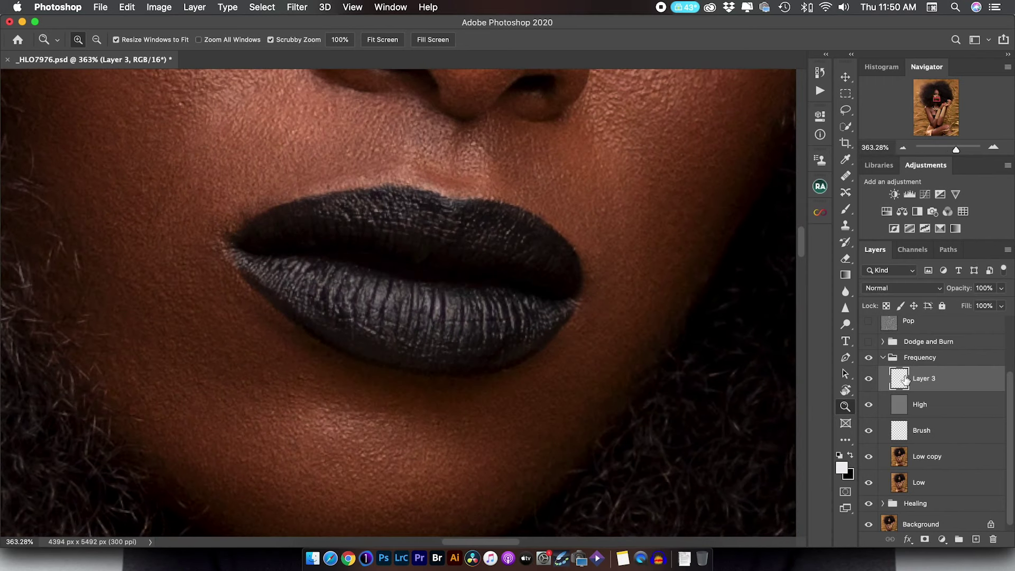
click(868, 381)
click(868, 381)
click(868, 380)
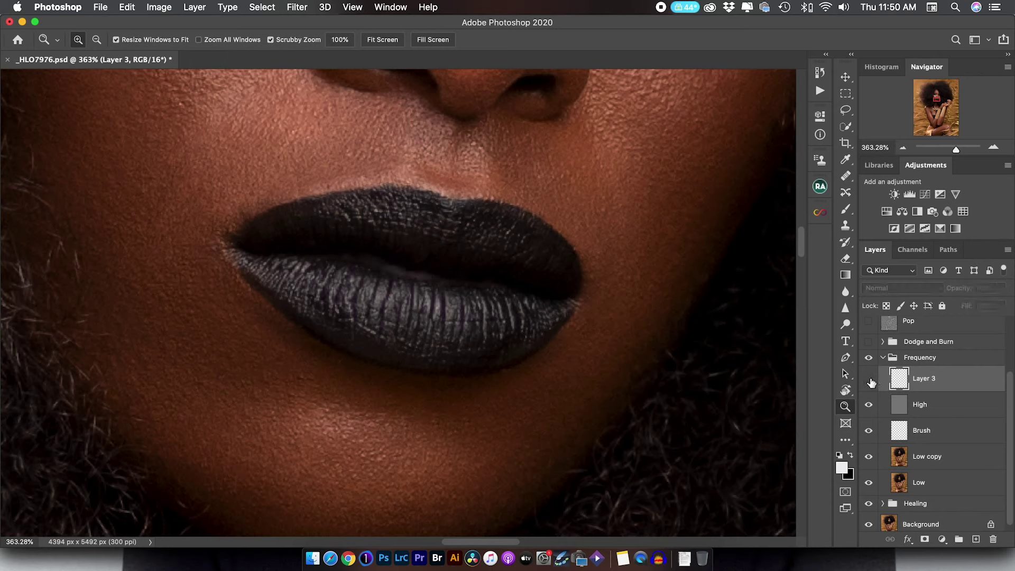
click(868, 379)
drag(608, 253, 466, 255)
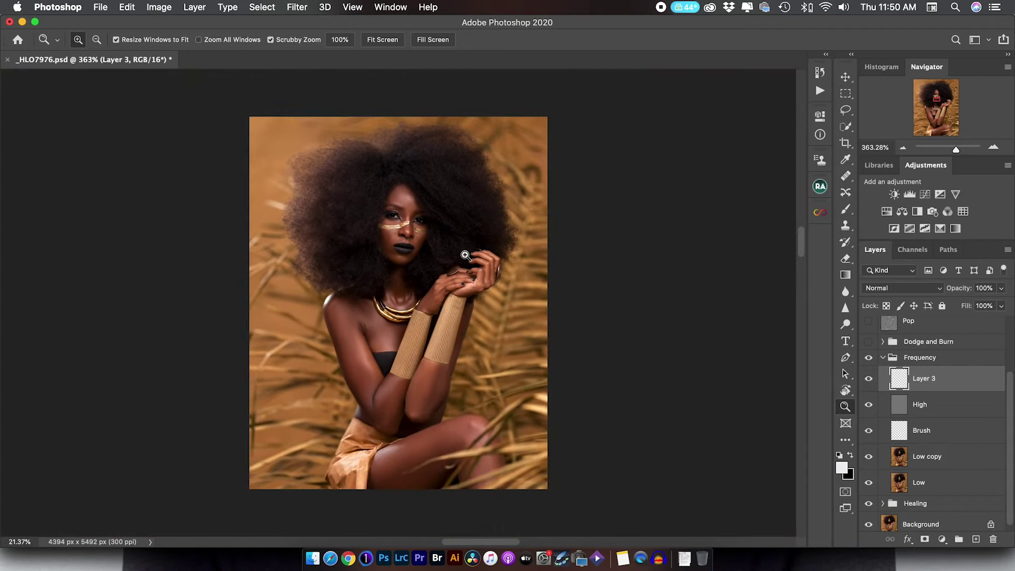
- Collapse the Frequency group, and show and expand the Dodge and Burn group
click(882, 358)
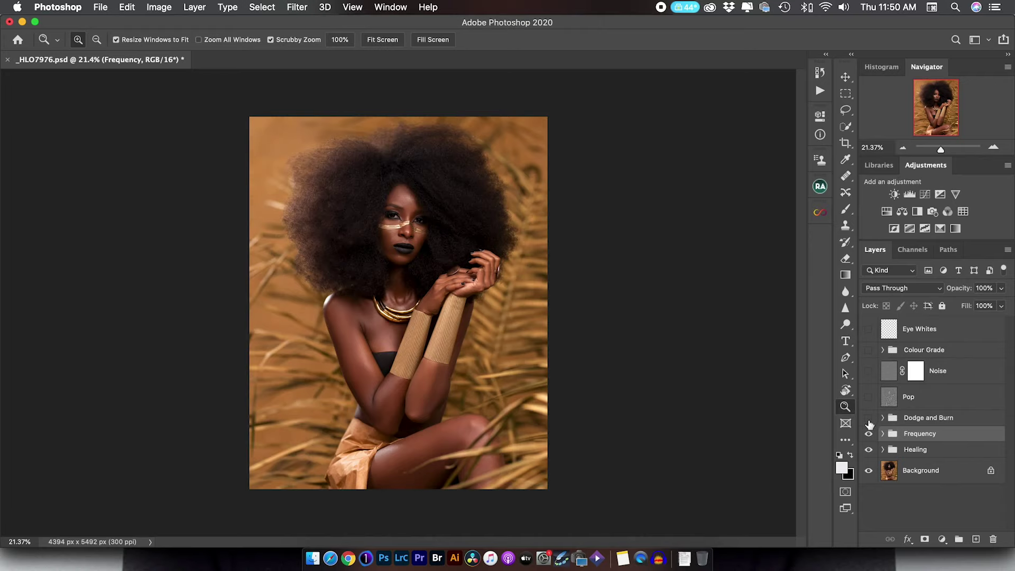
click(869, 418)
click(882, 419)
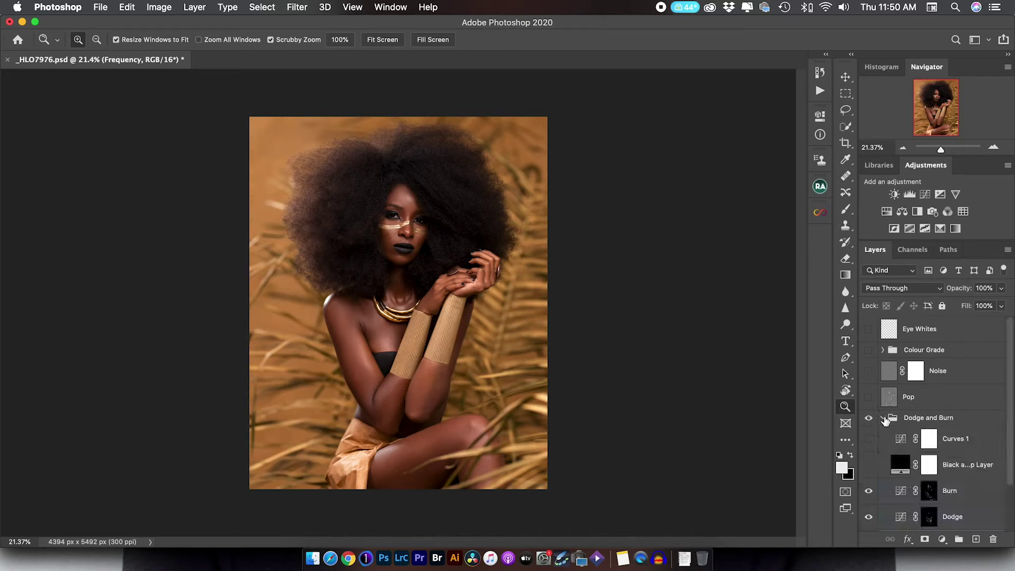
scroll(947, 406, down, 2)
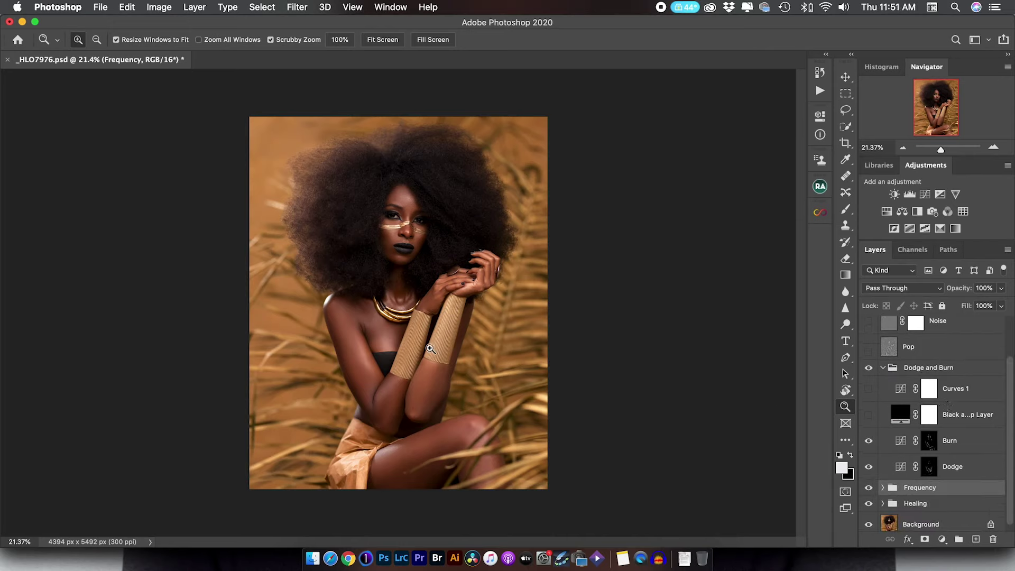
- Compare the highlights on the arms, legs and face with and without the Dodge curves layer
click(426, 343)
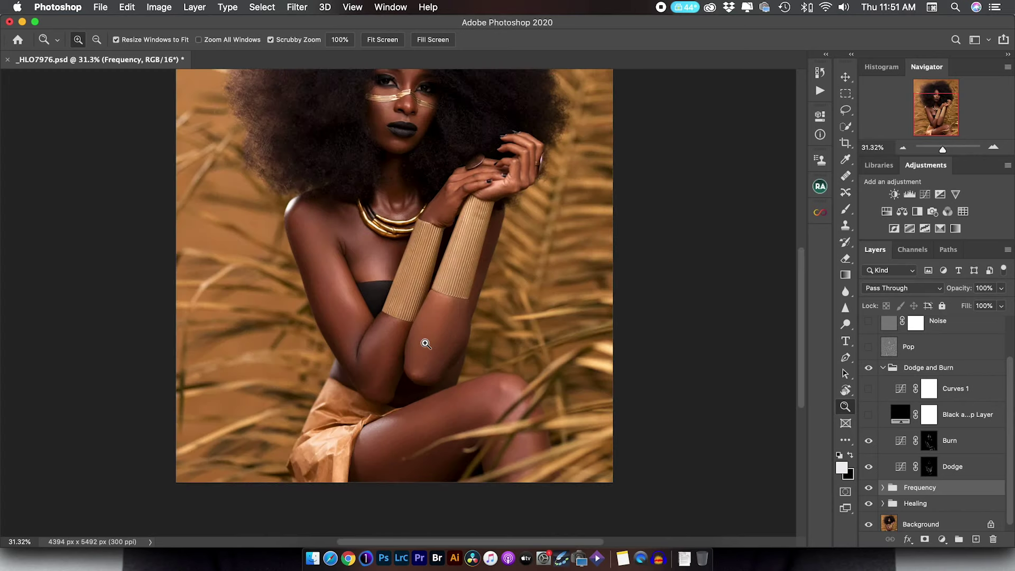
scroll(426, 344, up, 3)
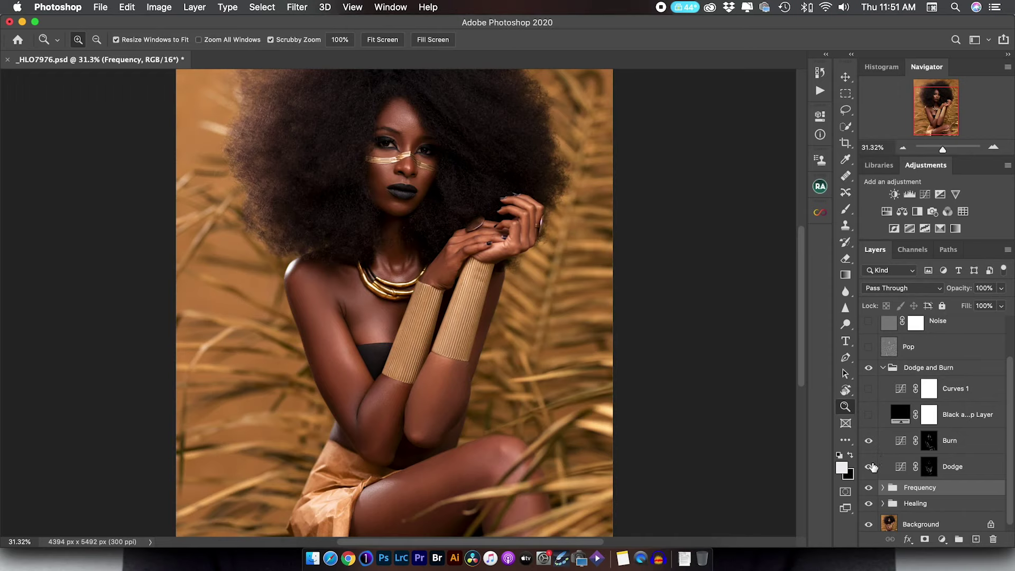
click(868, 468)
click(868, 467)
click(868, 467)
click(868, 467)
click(868, 467)
click(869, 468)
click(868, 468)
click(868, 467)
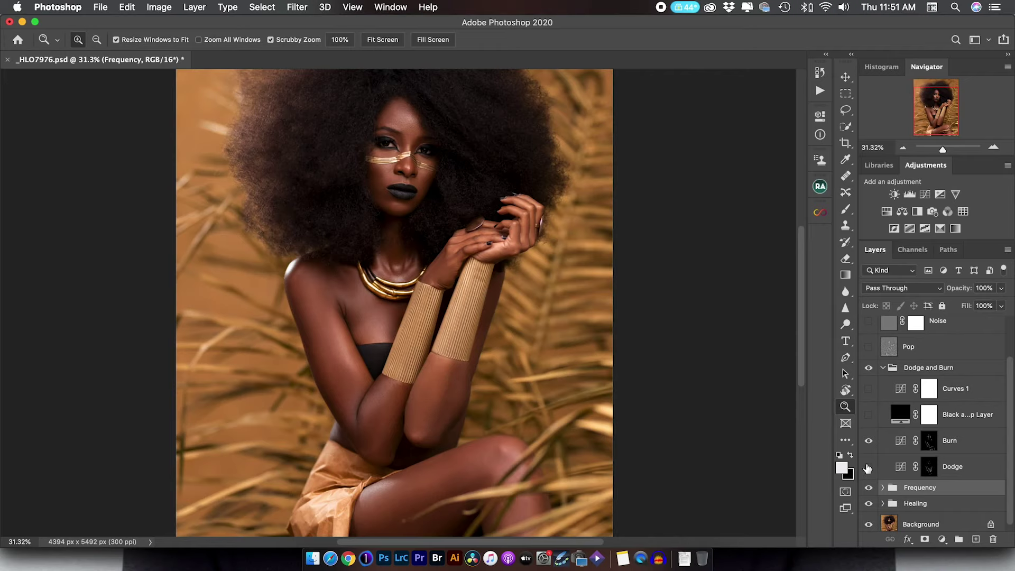
click(867, 468)
click(868, 468)
click(868, 469)
- Compare the face up close with and without the Dodge layer
mouse_move(376, 105)
mouse_down()
mouse_move(473, 104)
mouse_move(460, 106)
mouse_up()
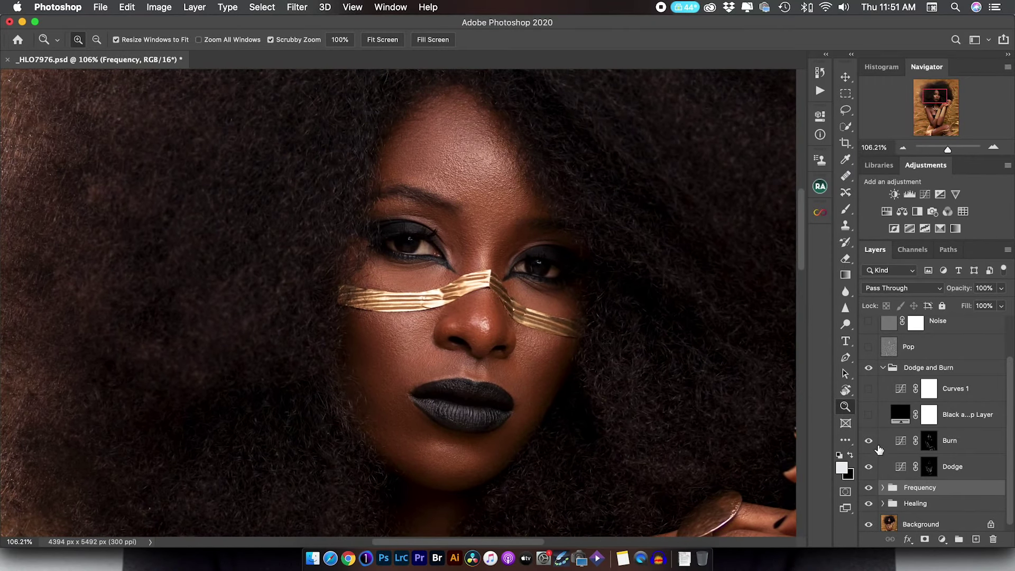
click(867, 469)
click(867, 468)
drag(624, 261, 555, 250)
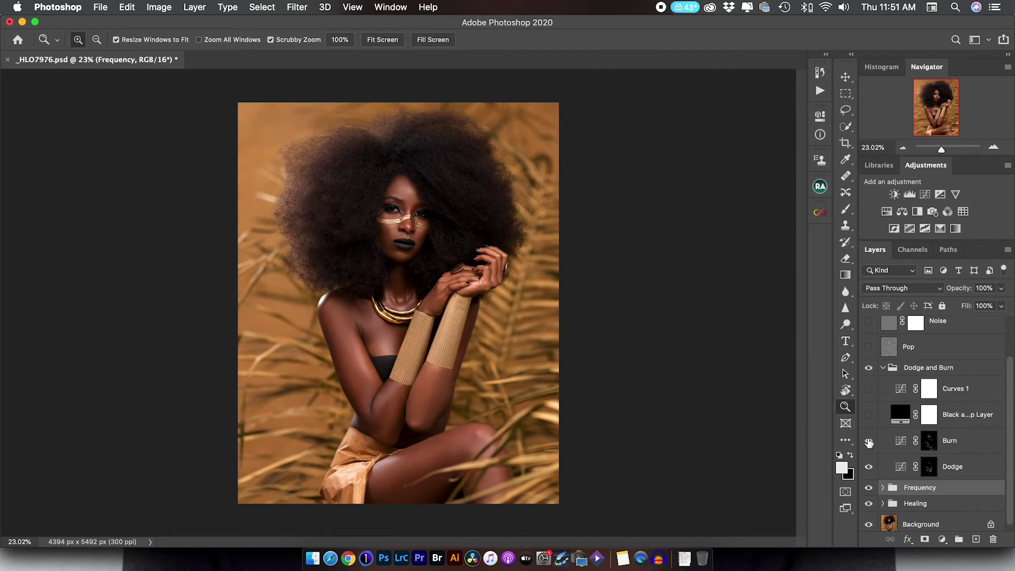
- Compare the shadows on the face up close with and without the Burn layer
drag(417, 211, 494, 203)
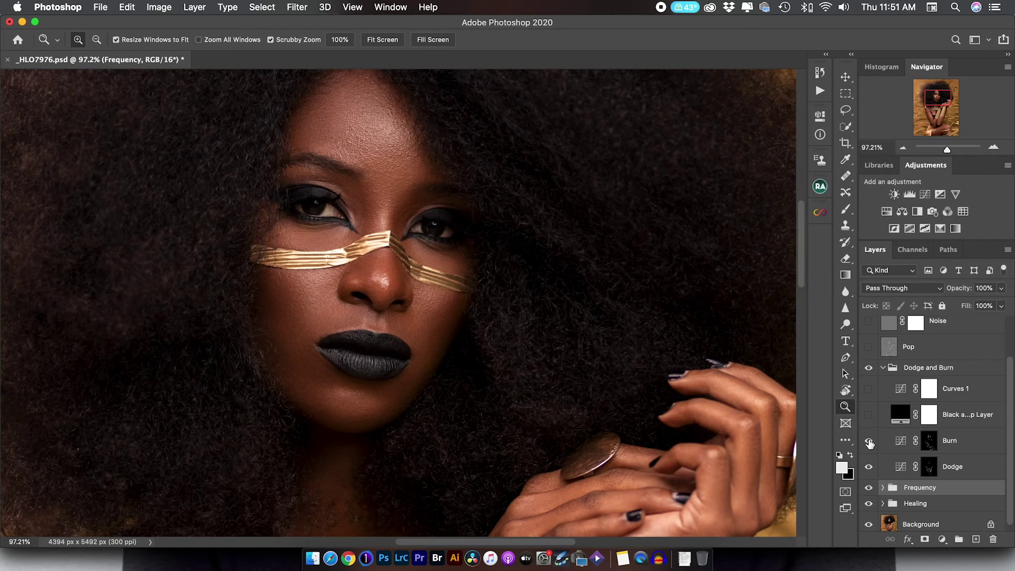
click(868, 442)
click(869, 441)
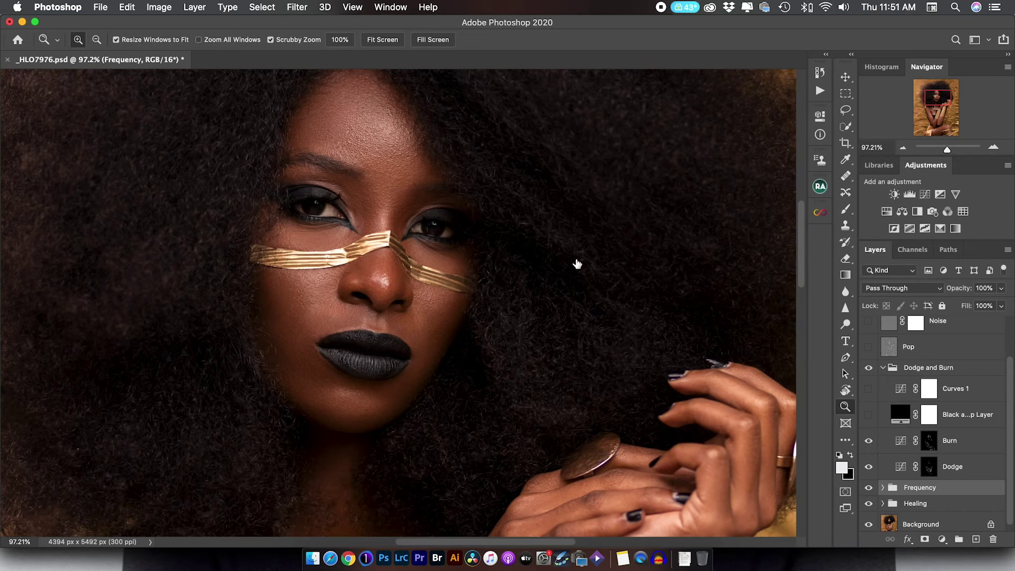
drag(612, 249, 560, 255)
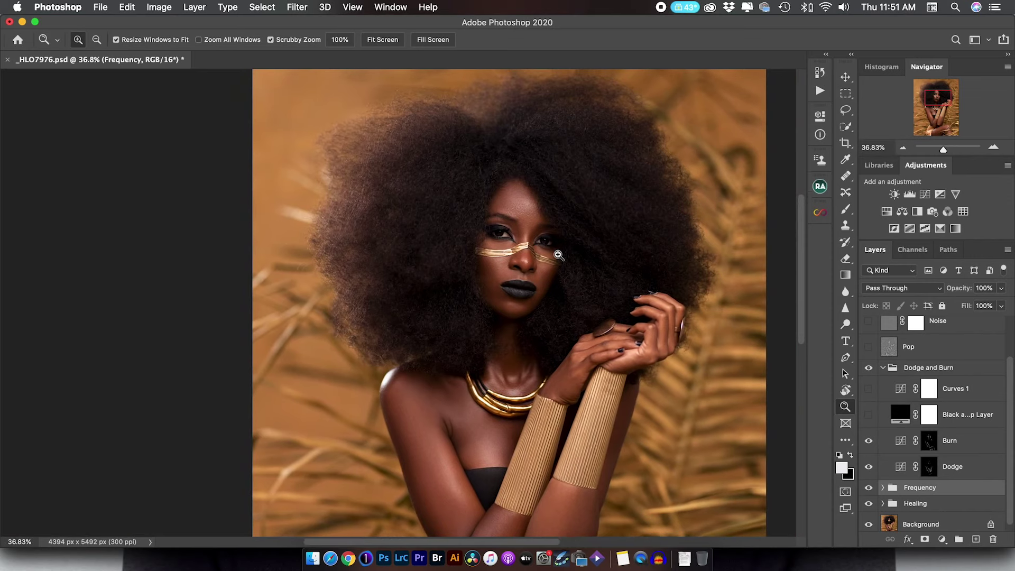
- Compare the shading on the arms, torso and legs with and without the Burn layer
scroll(559, 255, down, 10)
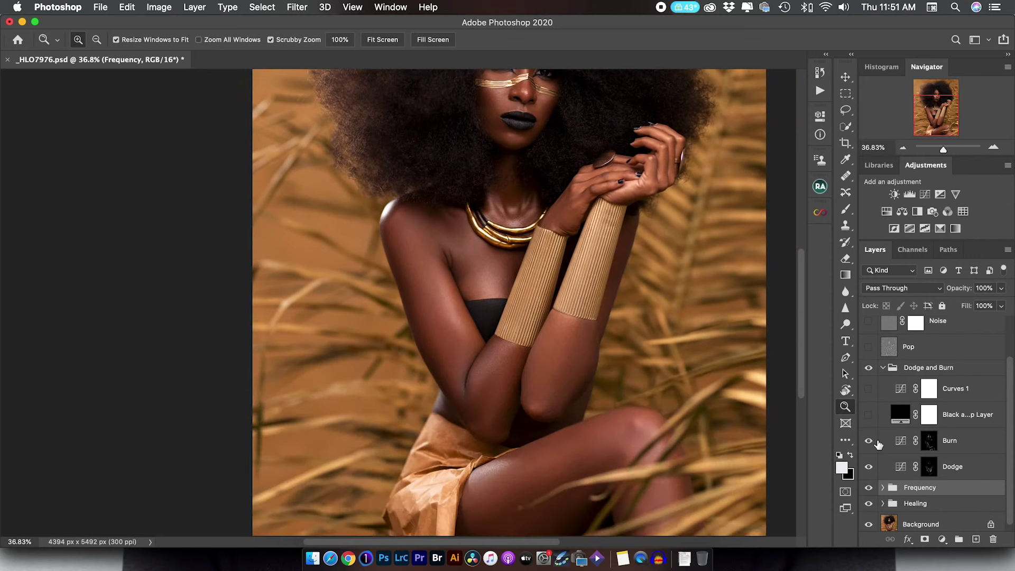
click(868, 443)
click(868, 442)
click(869, 442)
click(868, 442)
- Collapse the Dodge and Burn group and compare the whole portrait with and without it
click(882, 368)
click(869, 418)
click(868, 418)
click(382, 40)
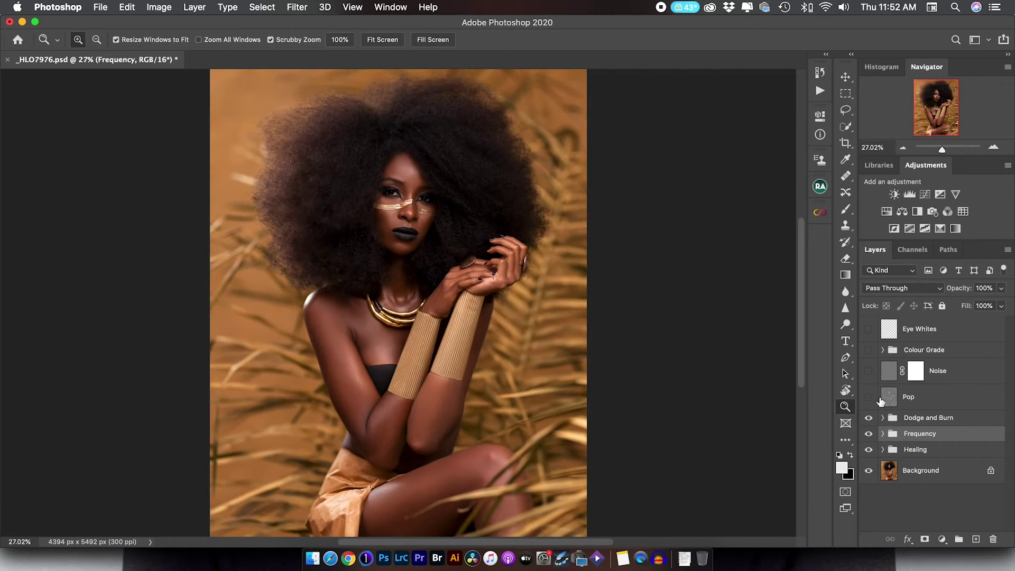
click(869, 418)
click(868, 418)
click(869, 418)
- Compare the full portrait and the face up close with the Pop layer on, and leave Pop hidden
click(869, 398)
click(869, 398)
click(869, 398)
drag(394, 169, 499, 165)
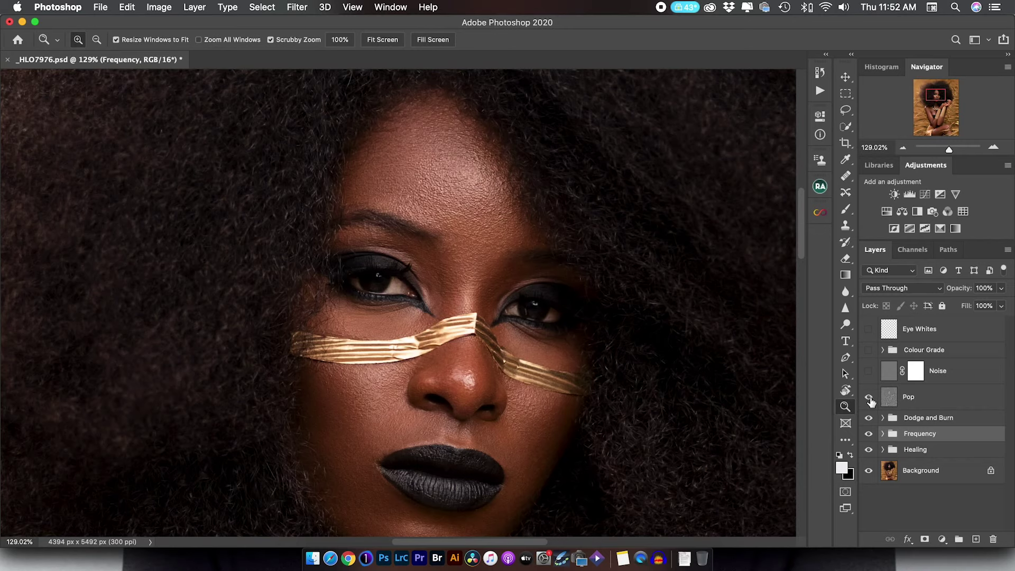
drag(607, 295, 463, 280)
click(869, 400)
- Add a new layer above the Dodge and Burn group and stamp all visible layers into it
click(919, 419)
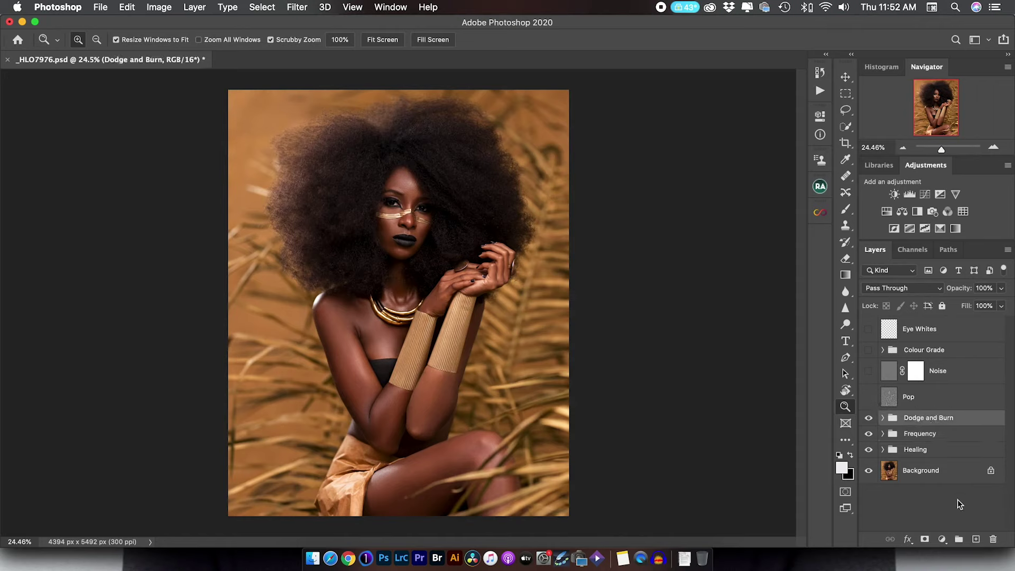
click(976, 538)
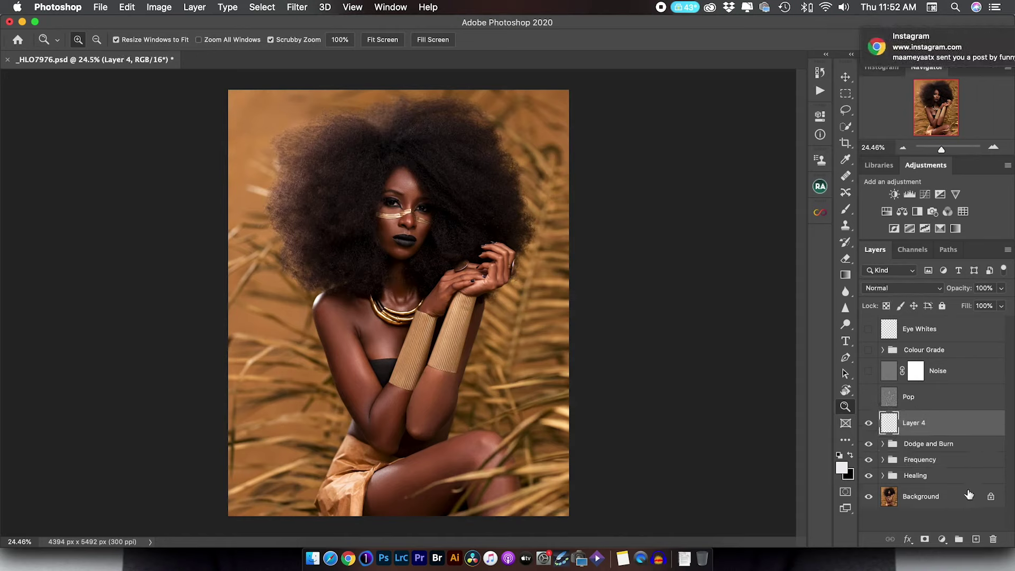
key(alt)
key(super+alt+shift+e)
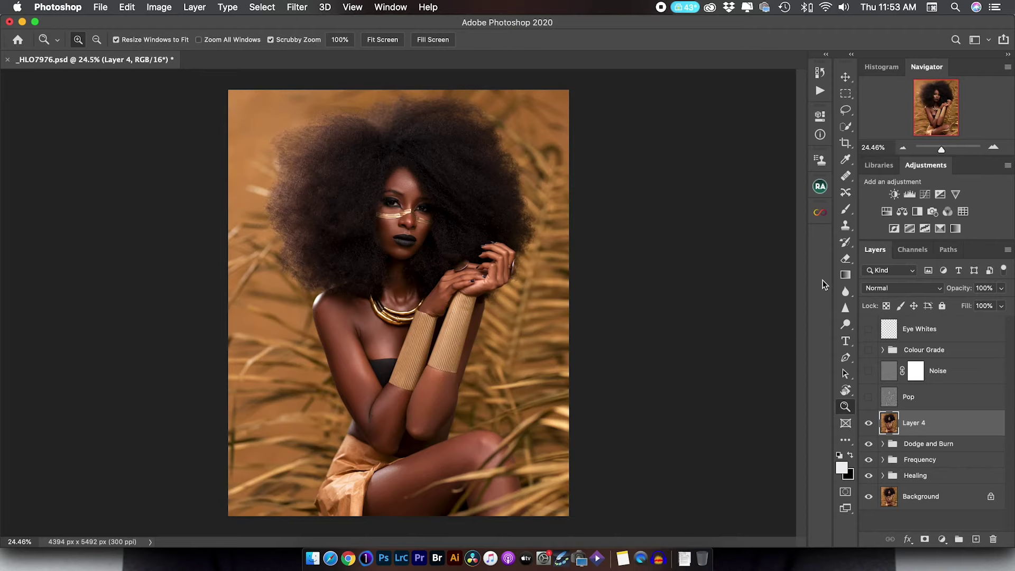
- Desaturate the stamped Layer 4 and check the image with and without it
key(shift+super+u)
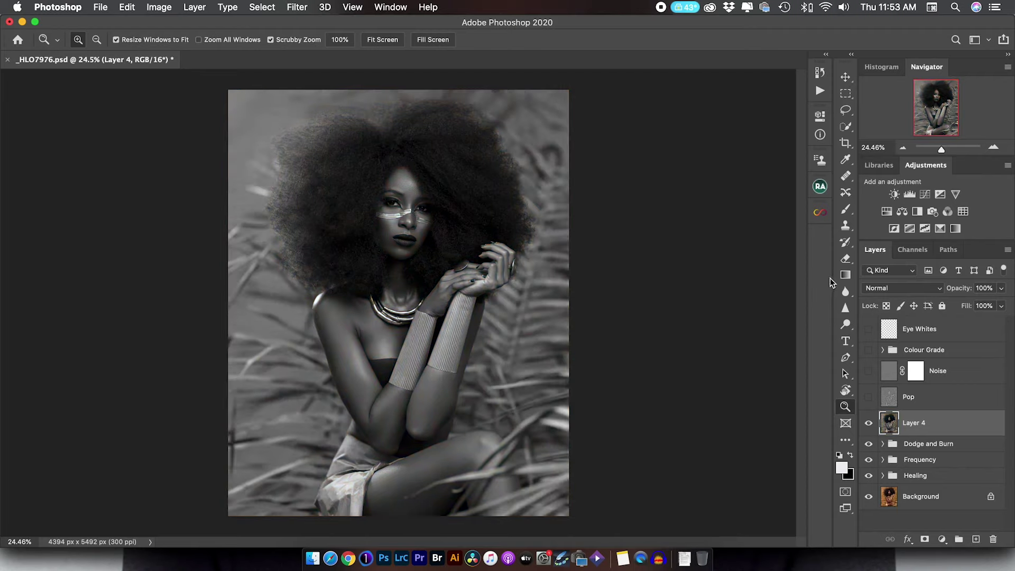
click(868, 424)
click(868, 424)
- Start a High Pass filter on Layer 4, try a 2.4-pixel radius, and inspect the eyes and forehead in the preview
click(302, 8)
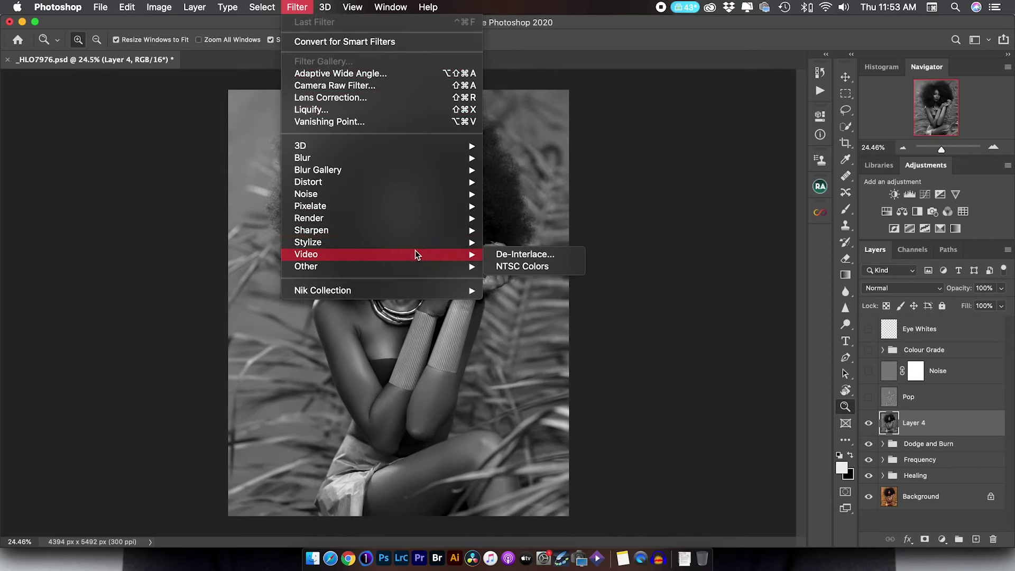
mouse_move(447, 267)
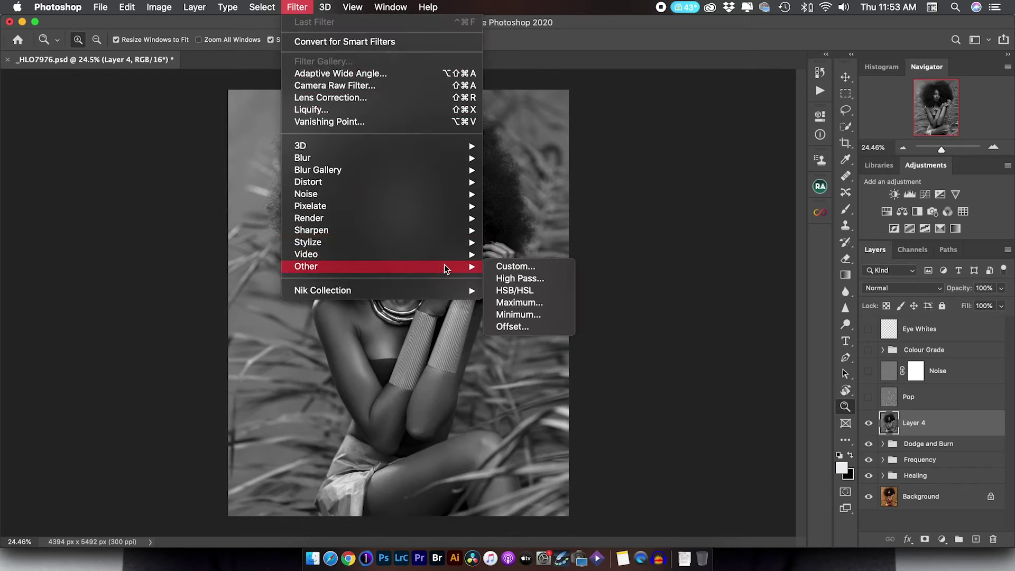
click(526, 279)
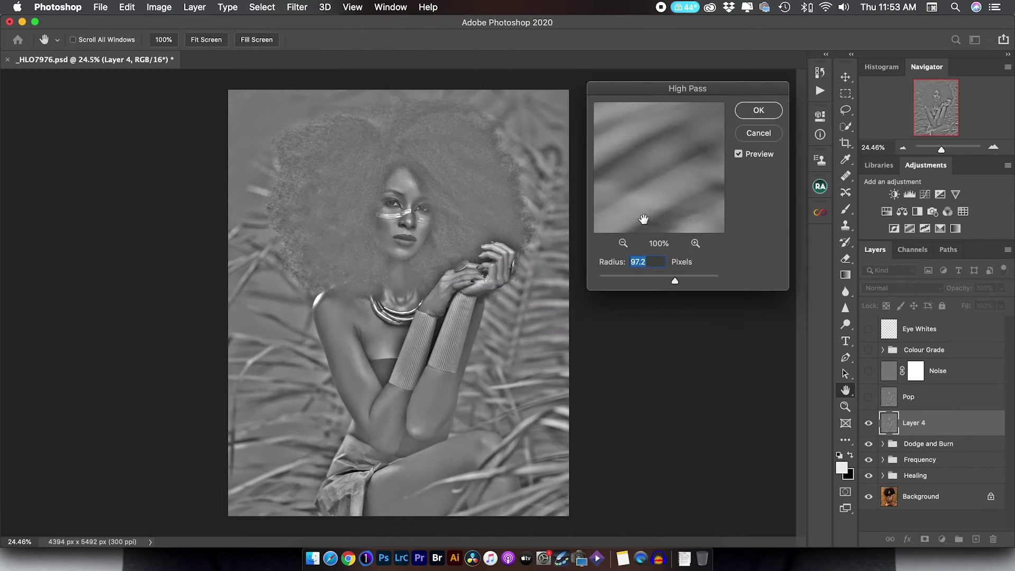
click(614, 276)
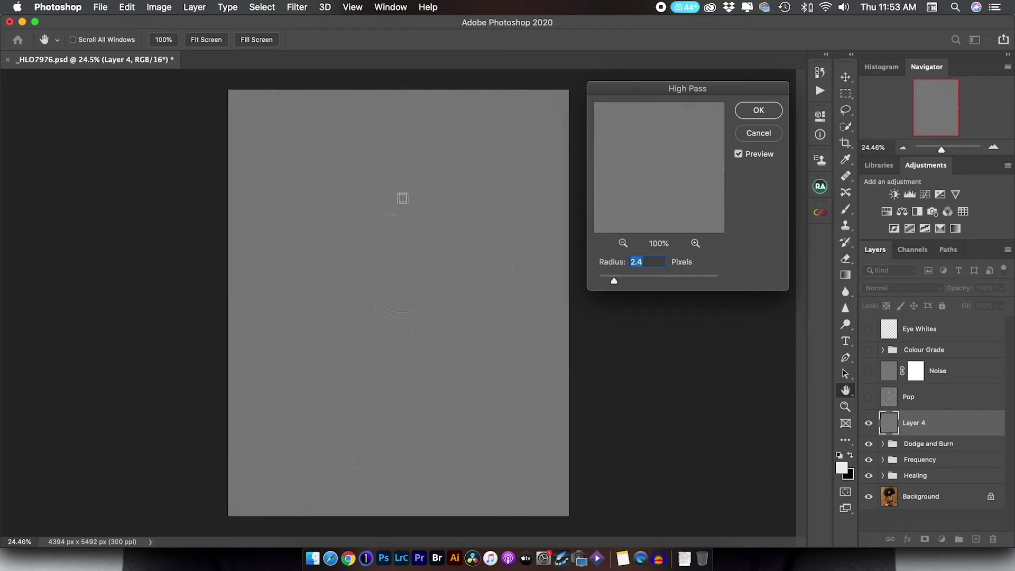
click(404, 209)
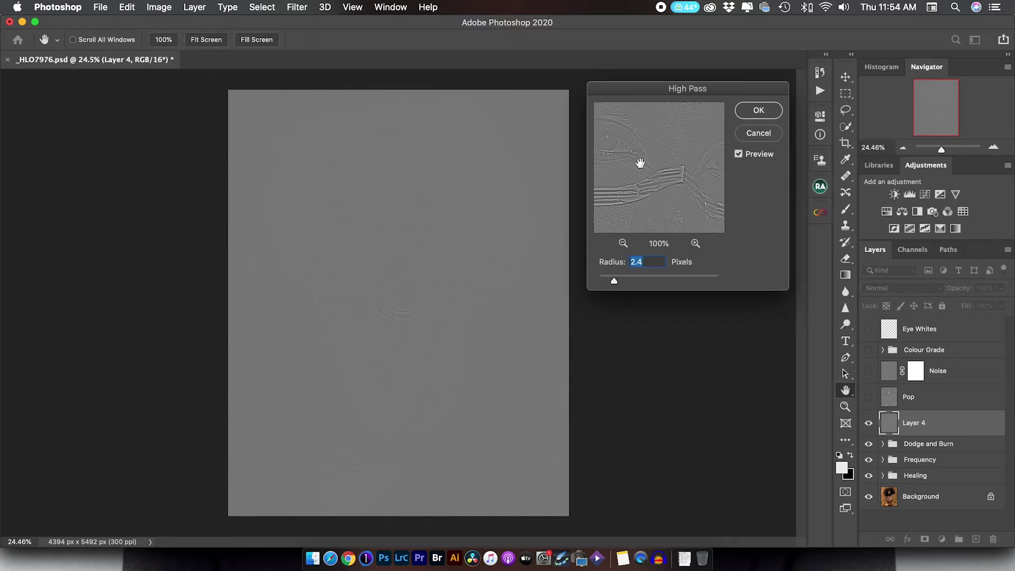
drag(664, 134, 661, 159)
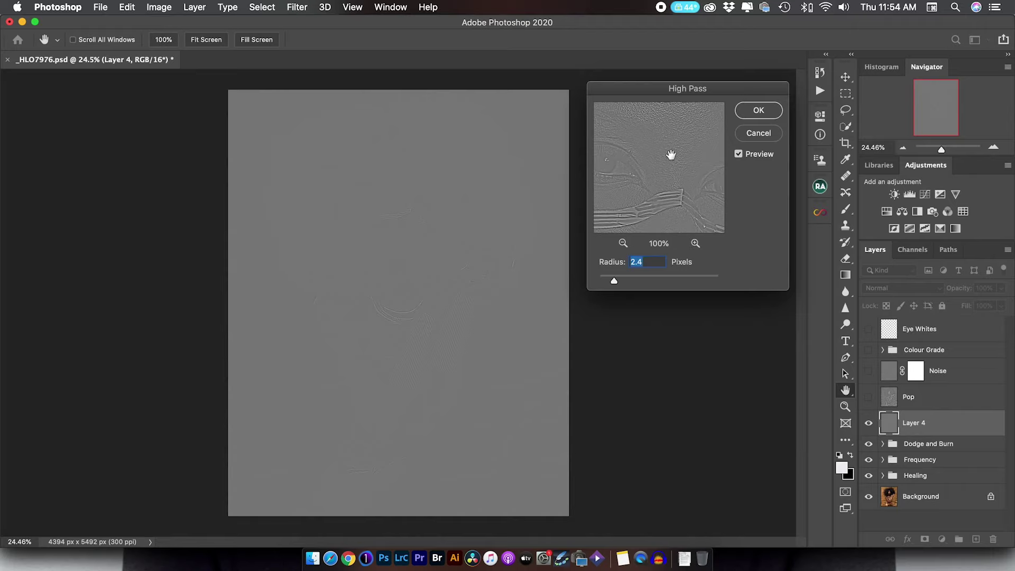
- Compare High Pass radii such as 194.2 and 85.4 pixels, and apply the filter to Layer 4 at 97 pixels
click(696, 279)
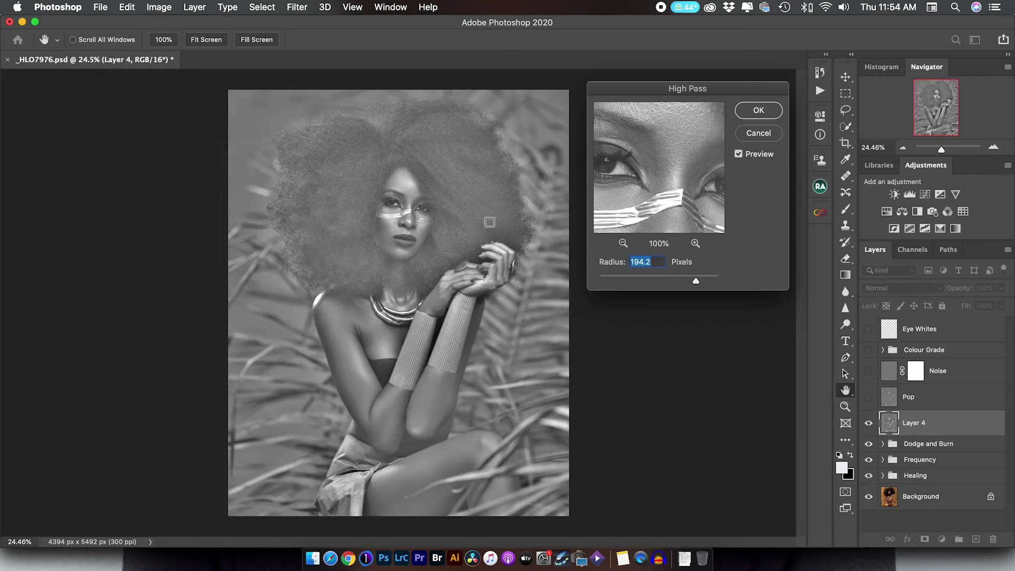
click(676, 276)
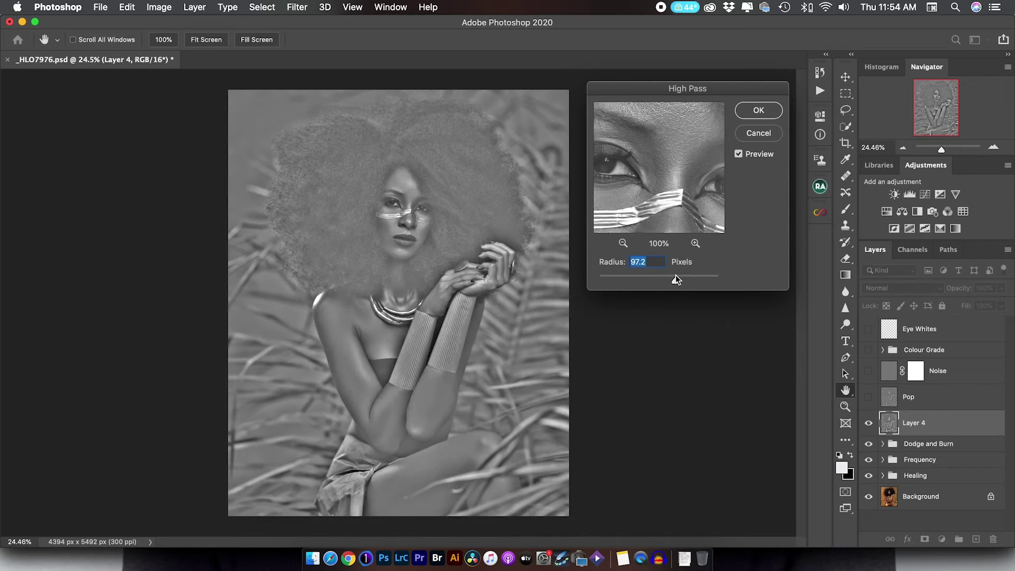
drag(676, 276, 678, 279)
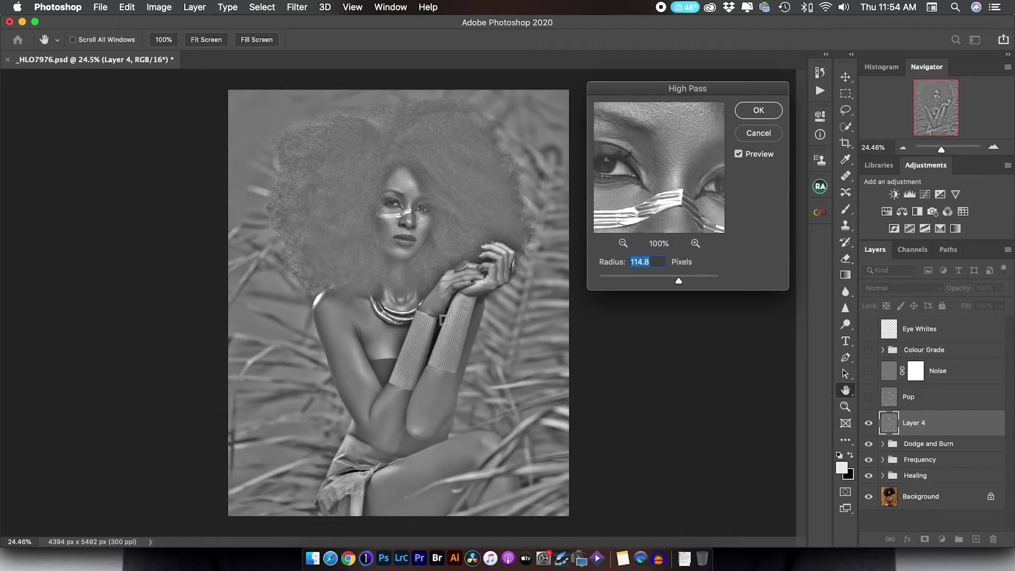
drag(680, 283, 674, 283)
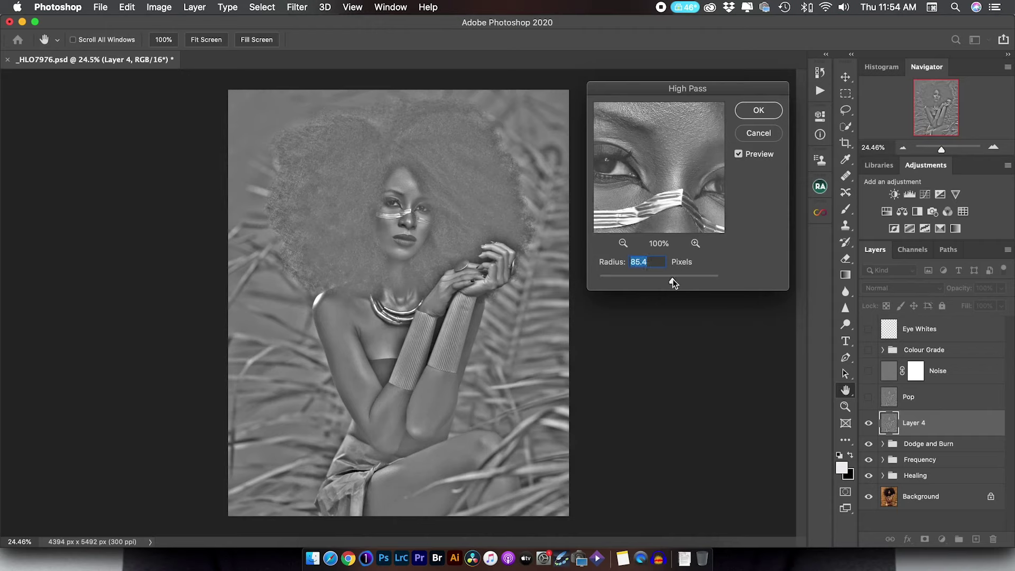
text(97)
click(761, 110)
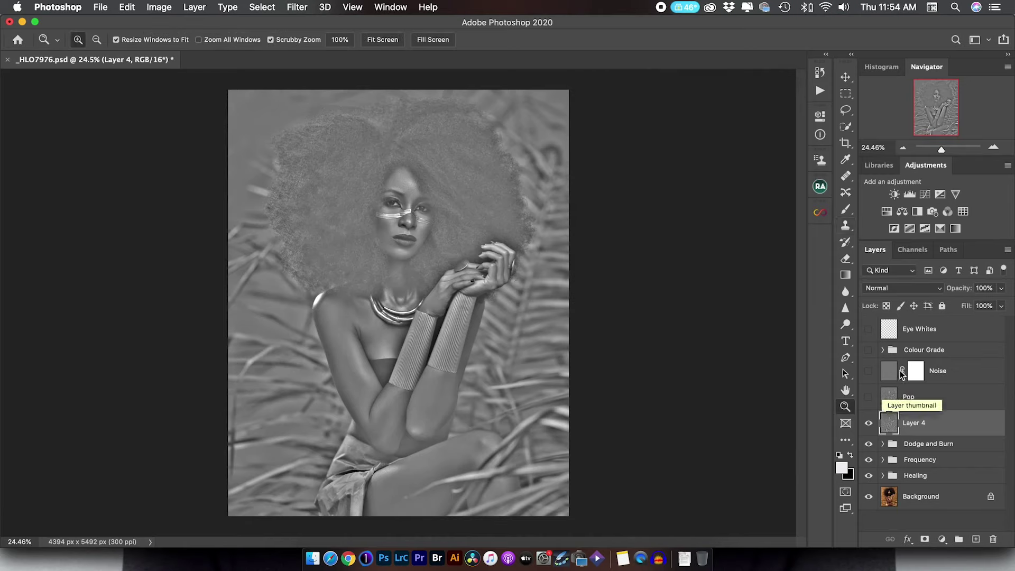
- Set Layer 4's blend mode to Soft Light and compare the portrait with and without the layer
click(884, 288)
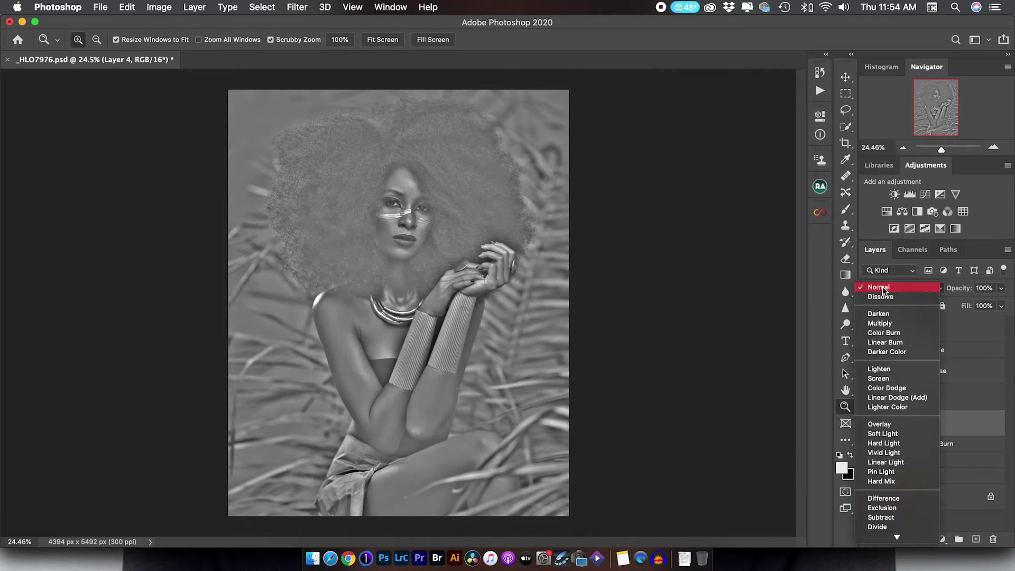
click(871, 441)
click(867, 425)
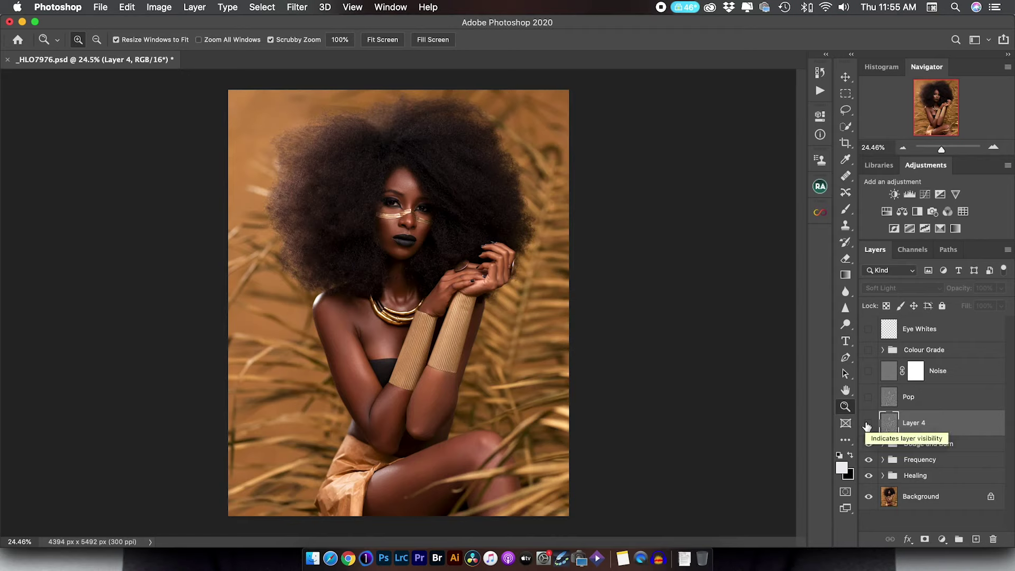
click(868, 426)
click(867, 425)
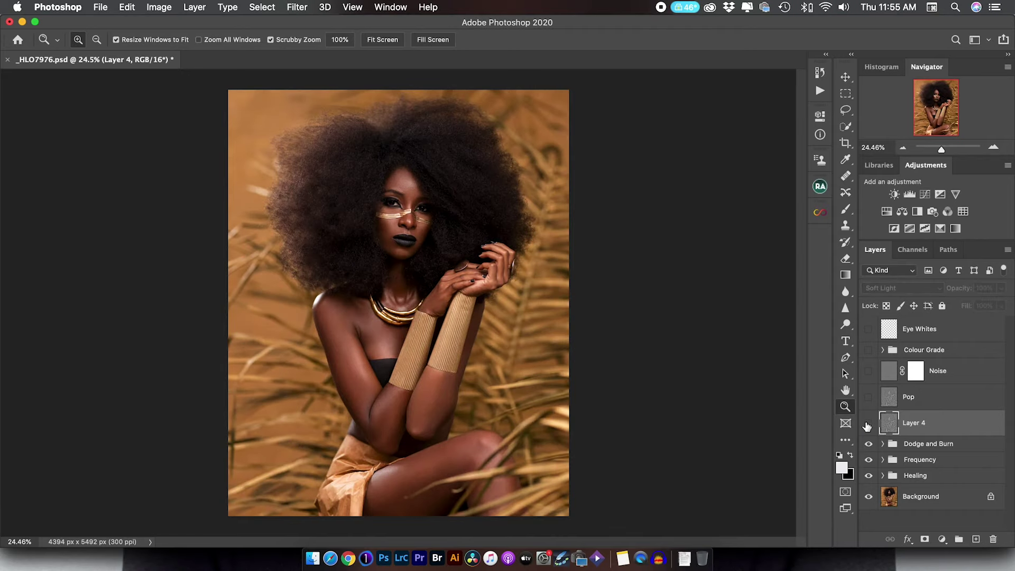
click(868, 425)
click(867, 425)
click(867, 426)
- Reduce Layer 4's opacity to 37% and check the portrait with the layer off and on
drag(963, 291, 922, 294)
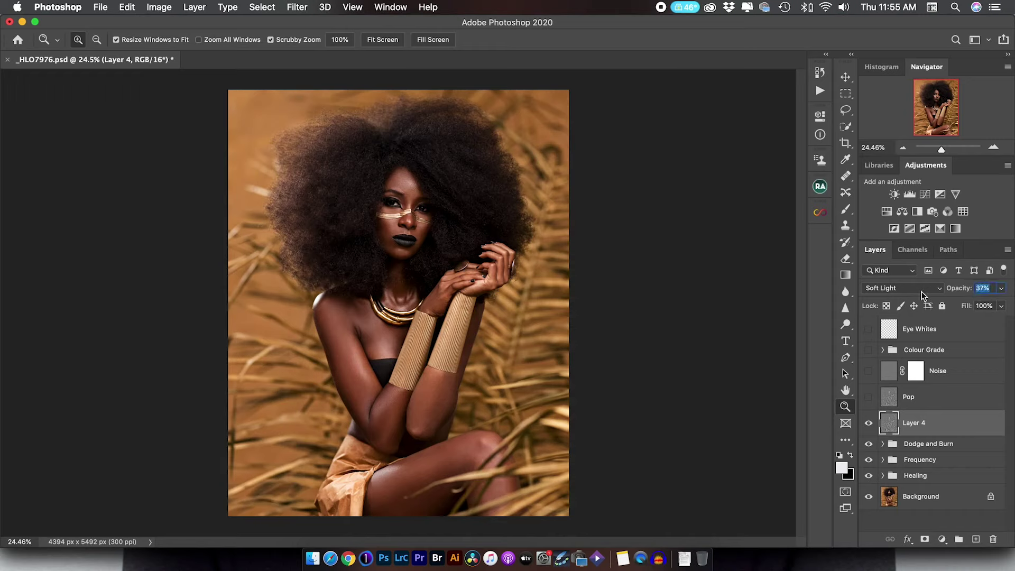
click(868, 425)
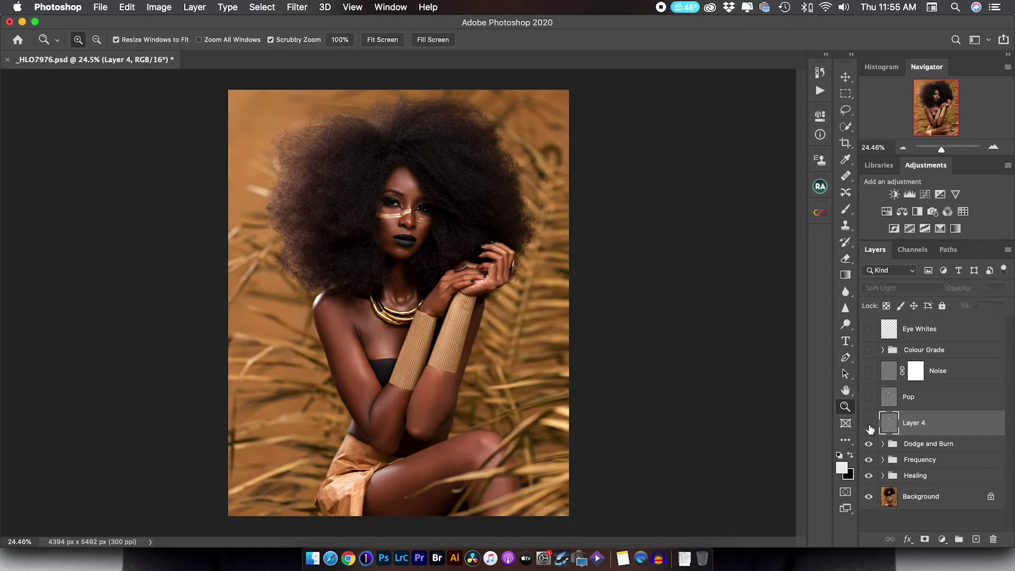
click(869, 426)
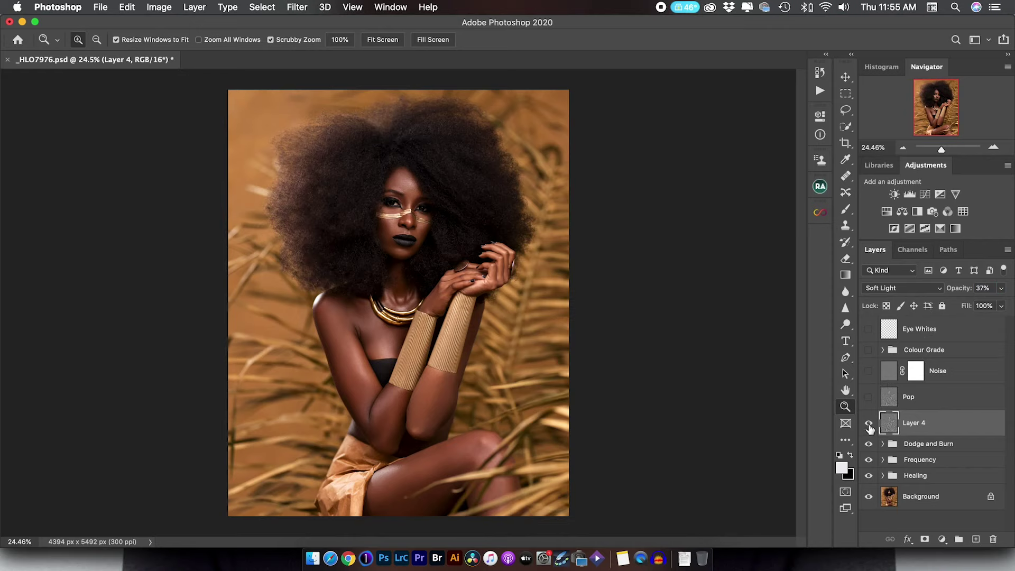
- Delete Layer 4 and make the existing Pop layer visible
click(869, 425)
click(869, 425)
key(Delete)
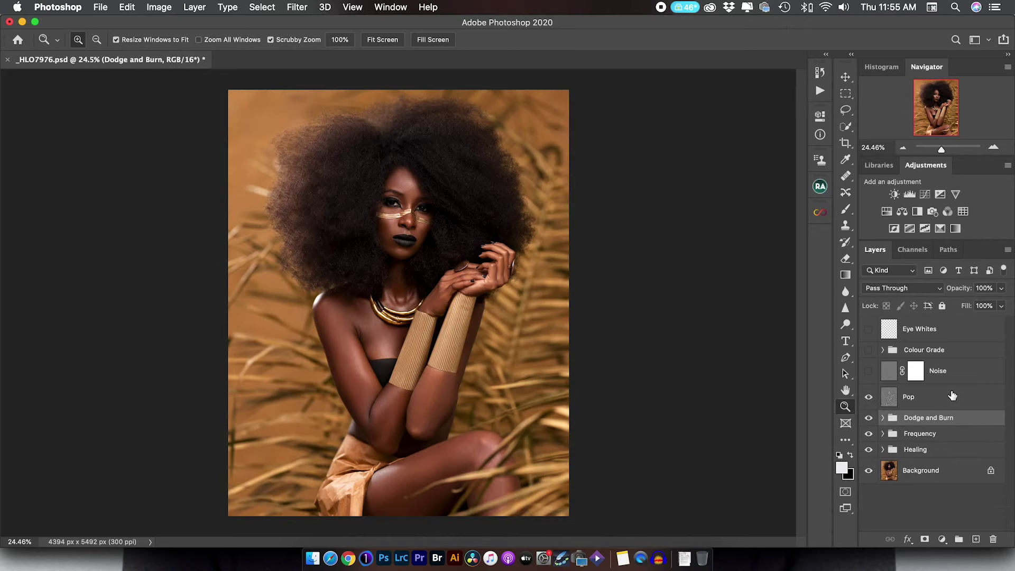
- Show the Noise layer and compare the skin texture on the shoulder and face with and without it
drag(364, 323, 650, 406)
click(868, 371)
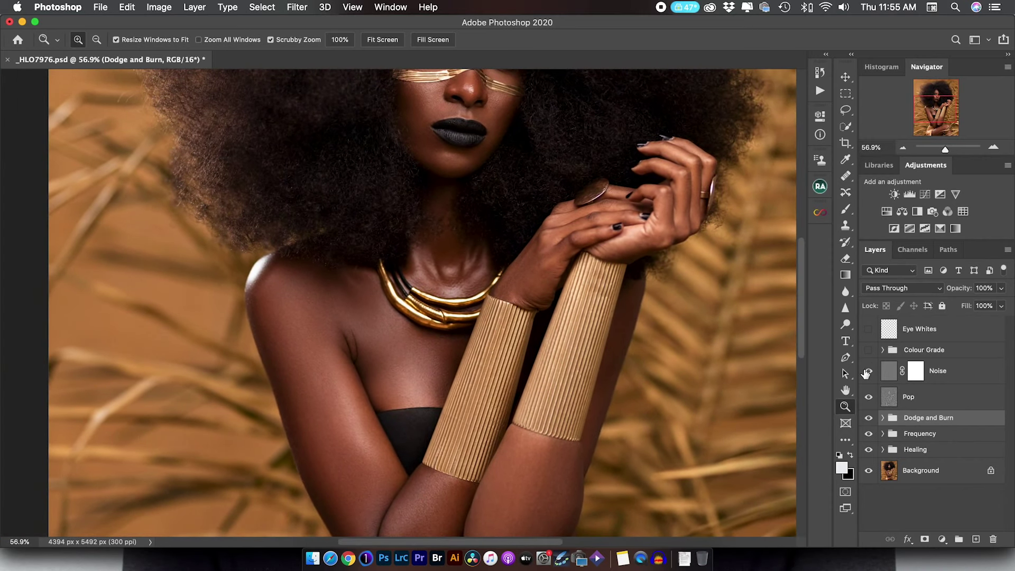
drag(338, 335, 388, 331)
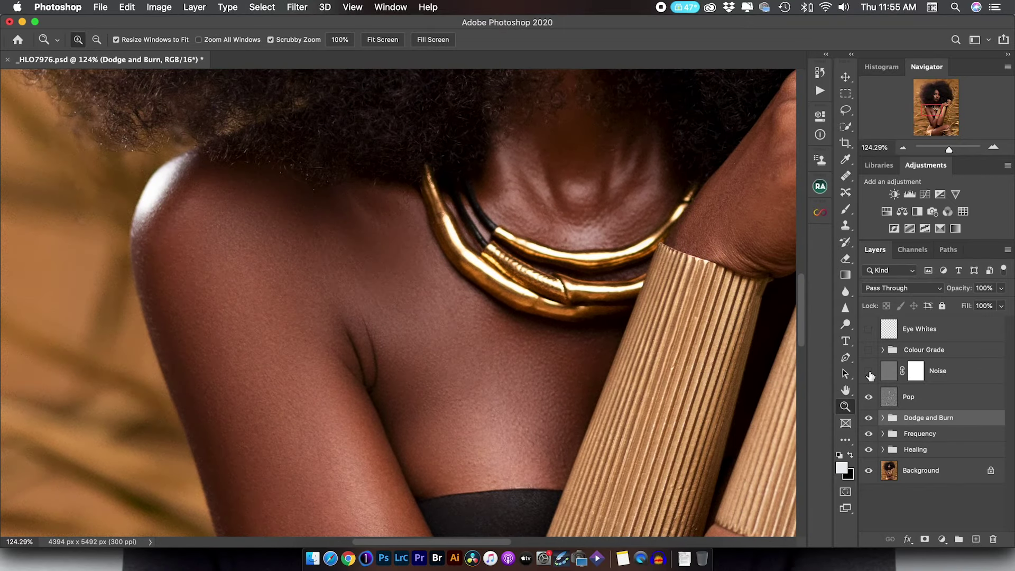
click(869, 372)
scroll(518, 272, up, 5)
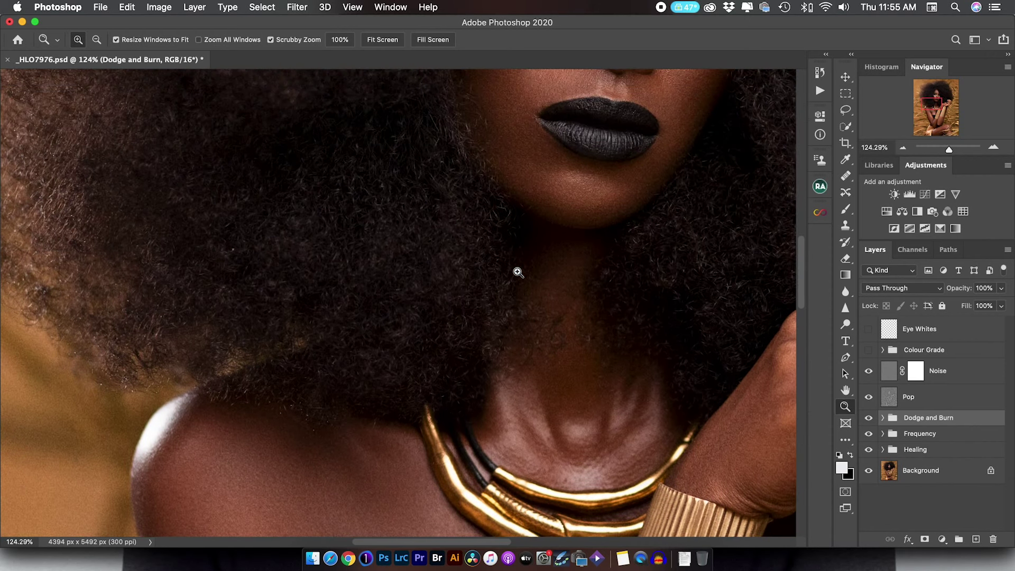
scroll(517, 273, up, 10)
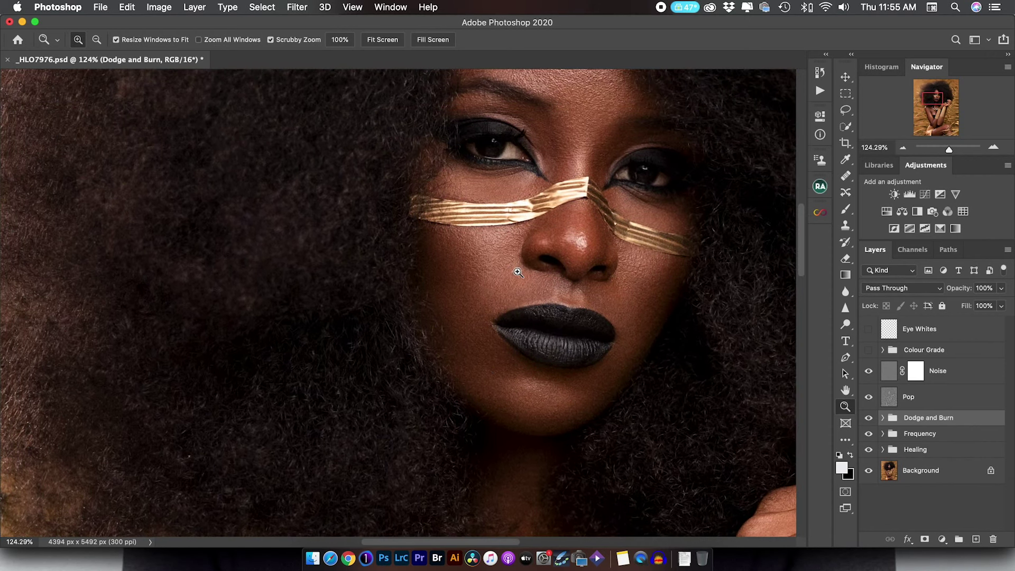
scroll(518, 273, up, 3)
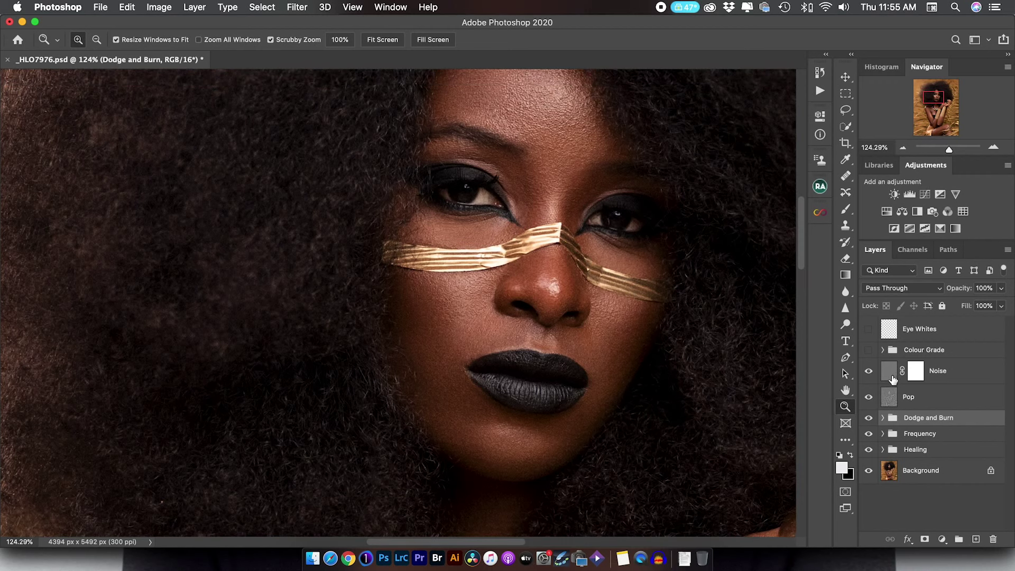
click(868, 374)
- Show the Colour Grade group over the whole portrait and expand it to go through its adjustment layers
drag(675, 295, 604, 299)
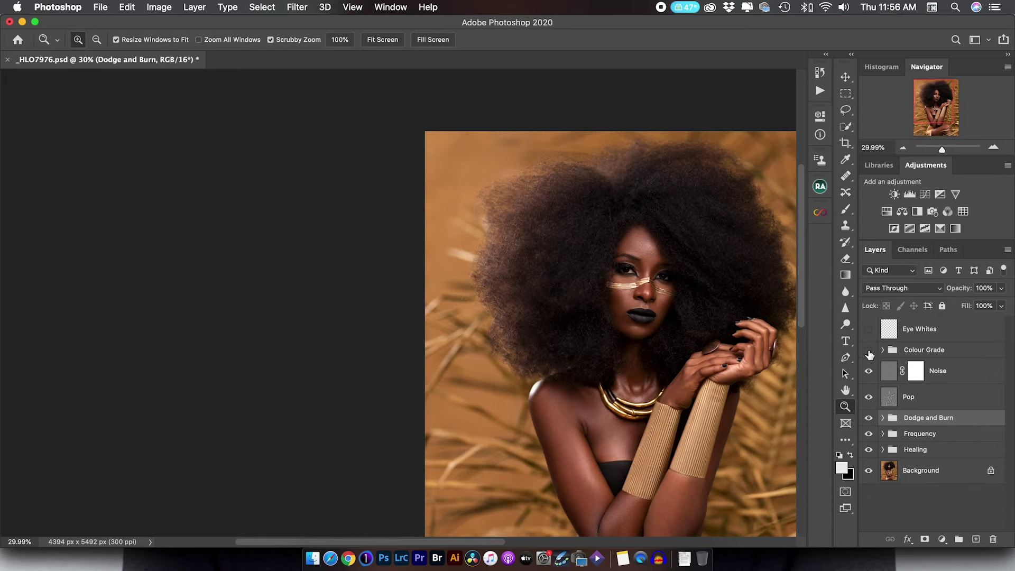
click(869, 350)
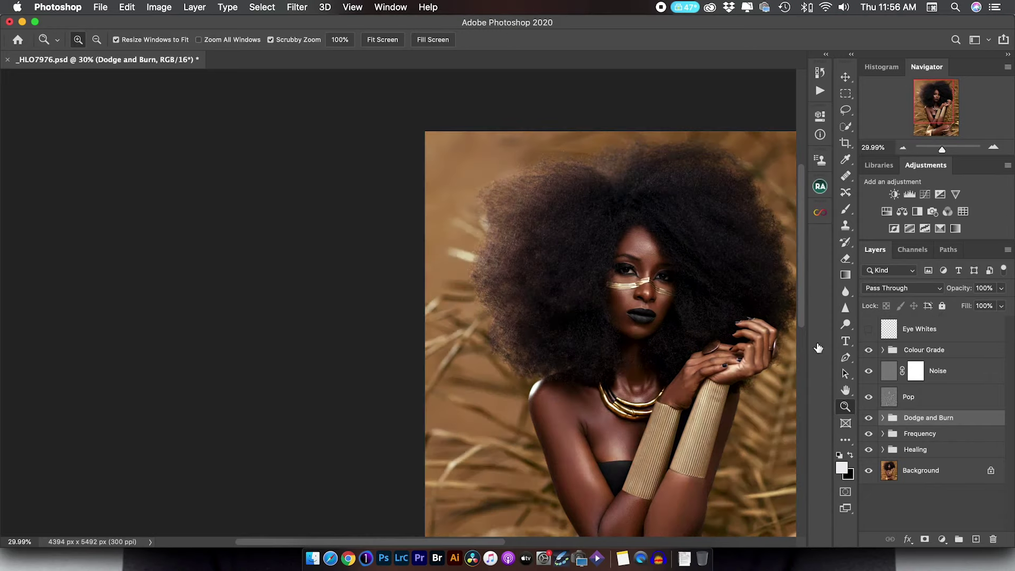
click(382, 40)
mouse_move(496, 223)
mouse_down()
mouse_move(447, 231)
mouse_move(496, 222)
mouse_up()
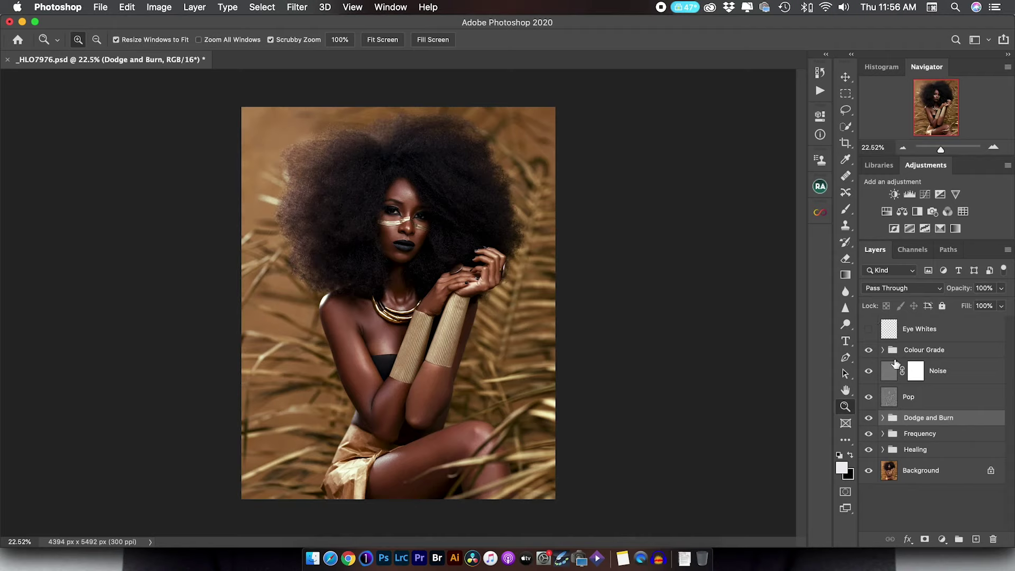
click(884, 350)
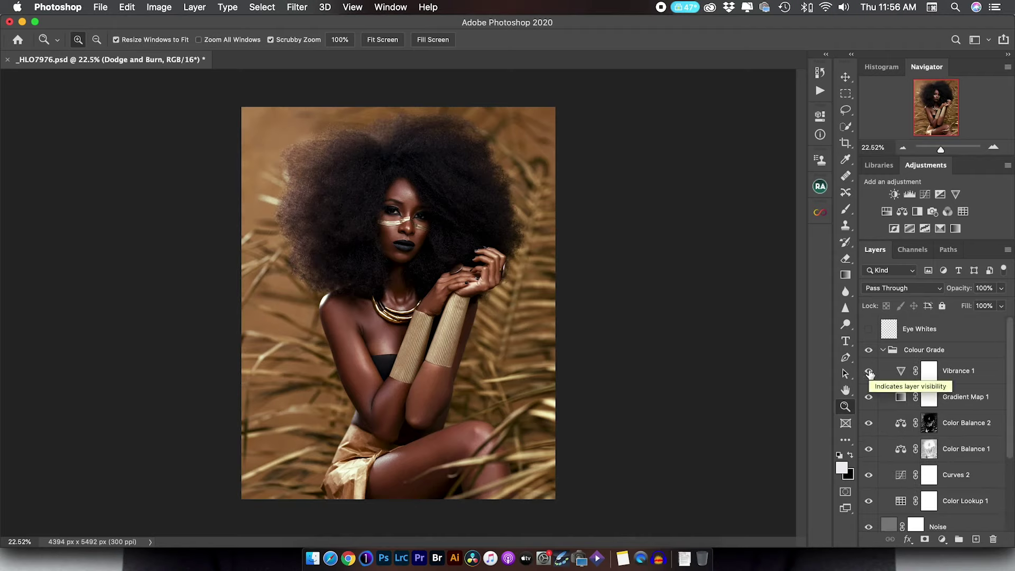
drag(870, 374, 867, 452)
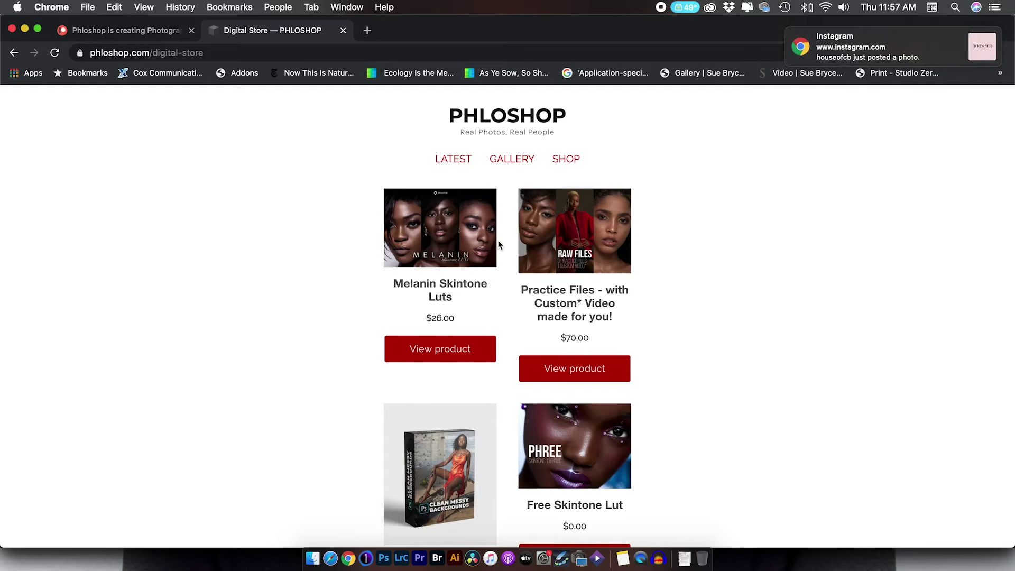
- Dismiss the Instagram notification and browse the PHLOSHOP digital store's skintone LUTs, practice files and tutorial in Chrome
click(792, 30)
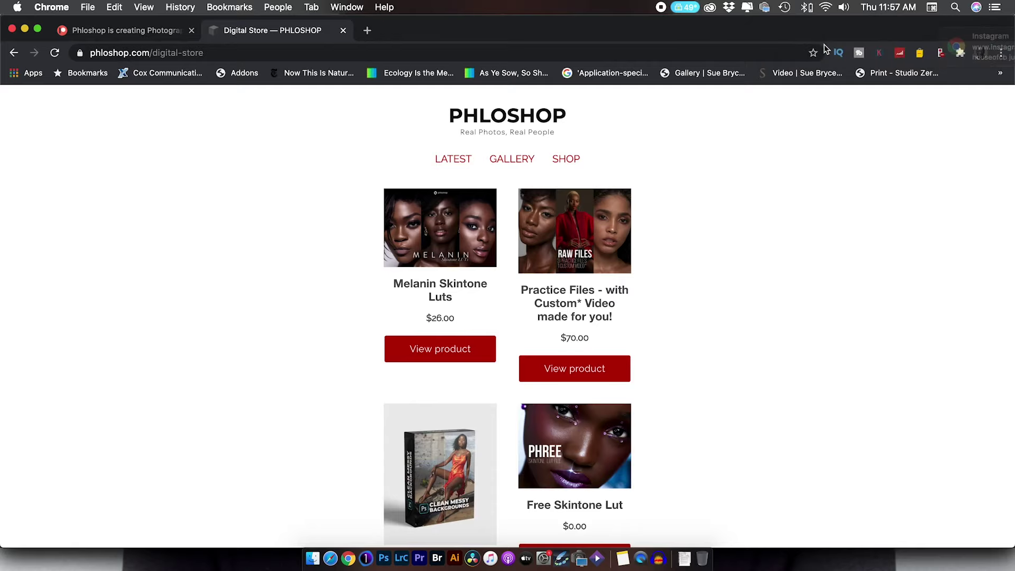
scroll(594, 333, down, 10)
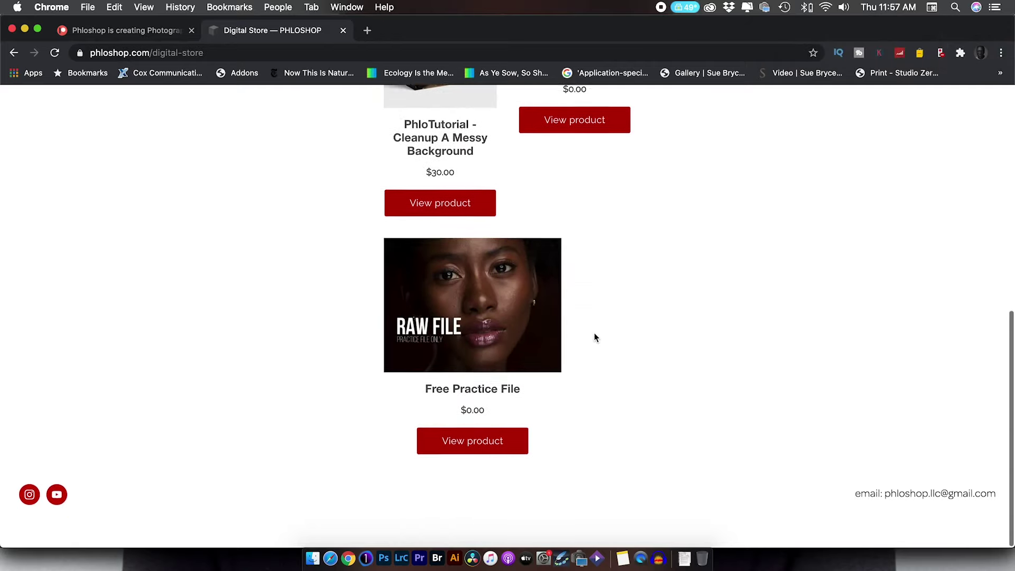
scroll(595, 333, up, 5)
scroll(594, 339, up, 1)
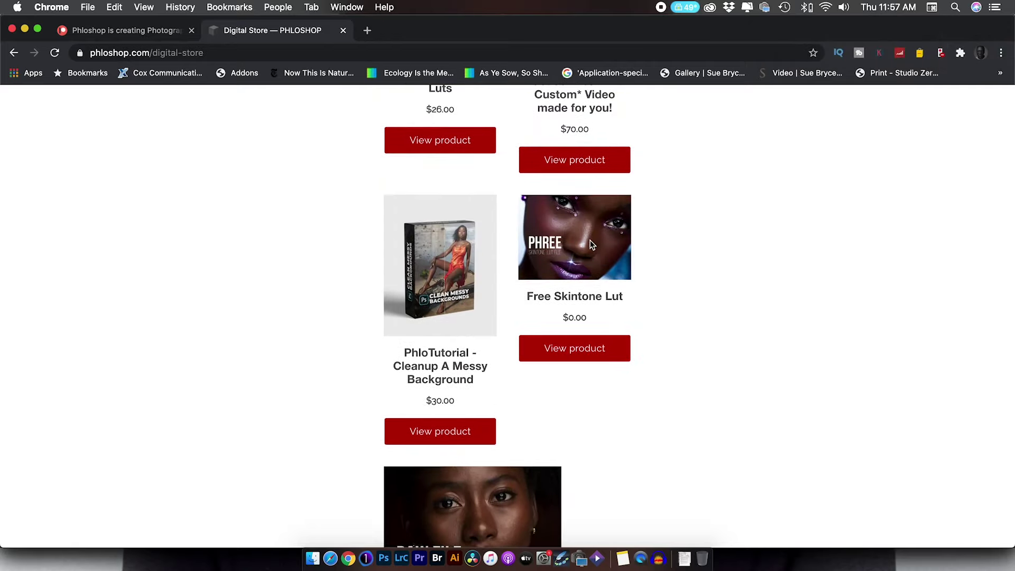
scroll(587, 247, up, 5)
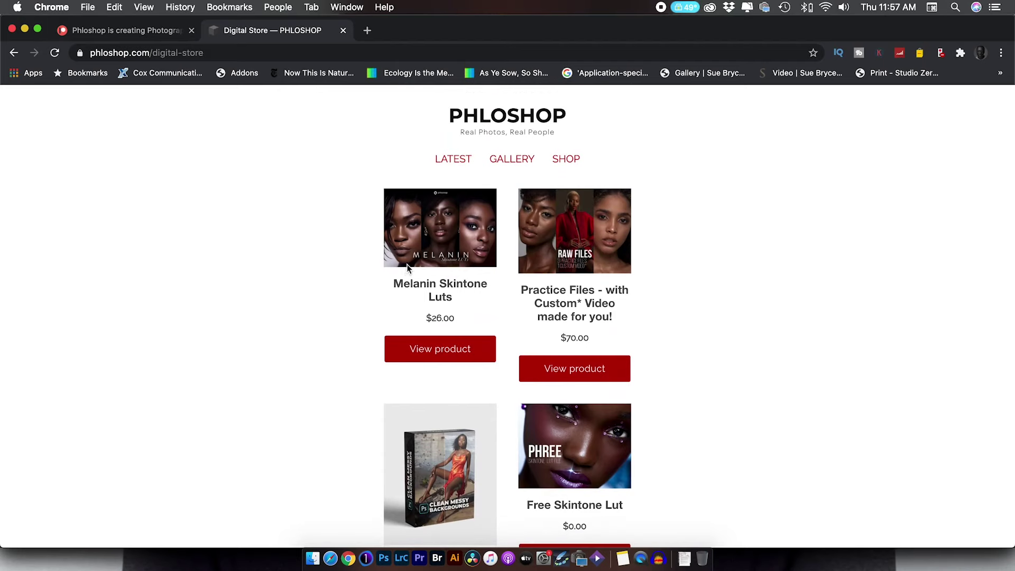
scroll(596, 391, down, 3)
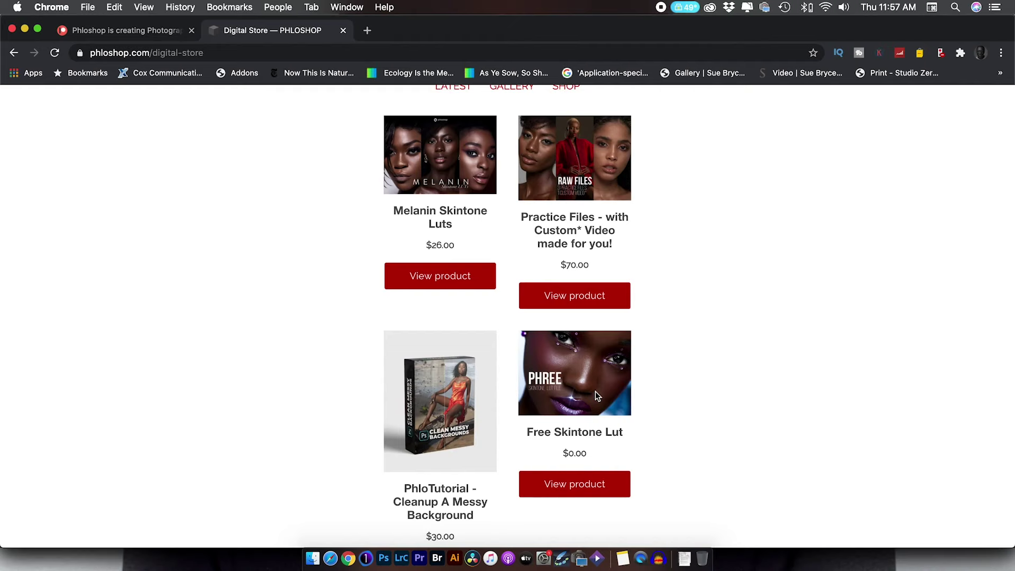
scroll(461, 193, up, 1)
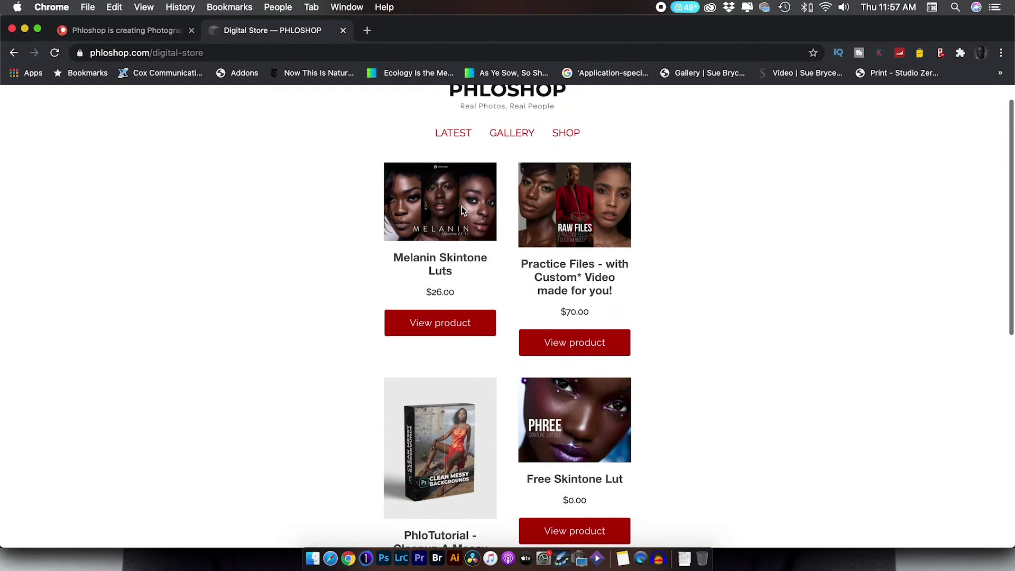
scroll(462, 206, up, 1)
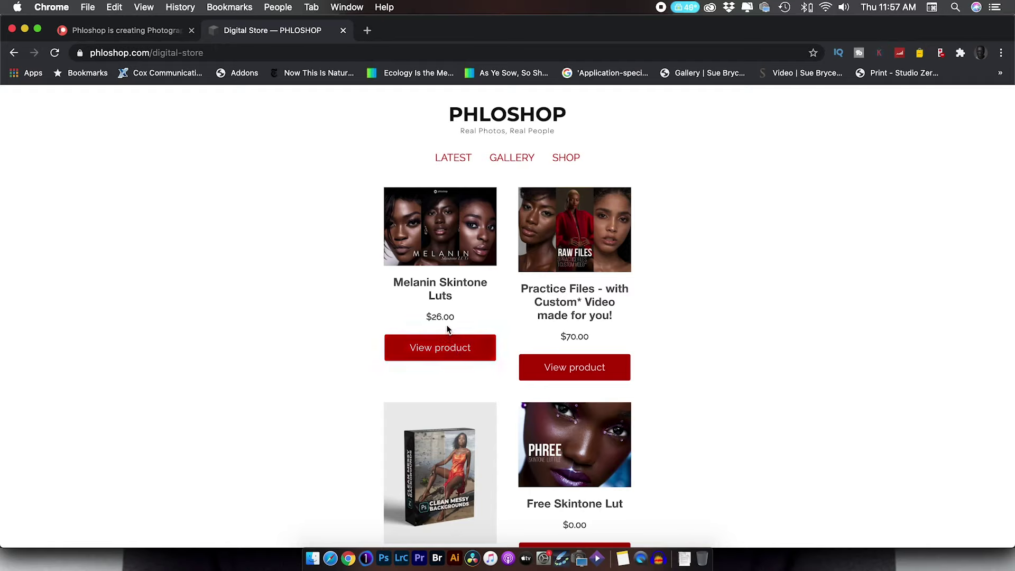
- Switch to Photoshop, hide the Curves 2 layer and compare the portrait with and without Color Lookup 1
key(super+Tab)
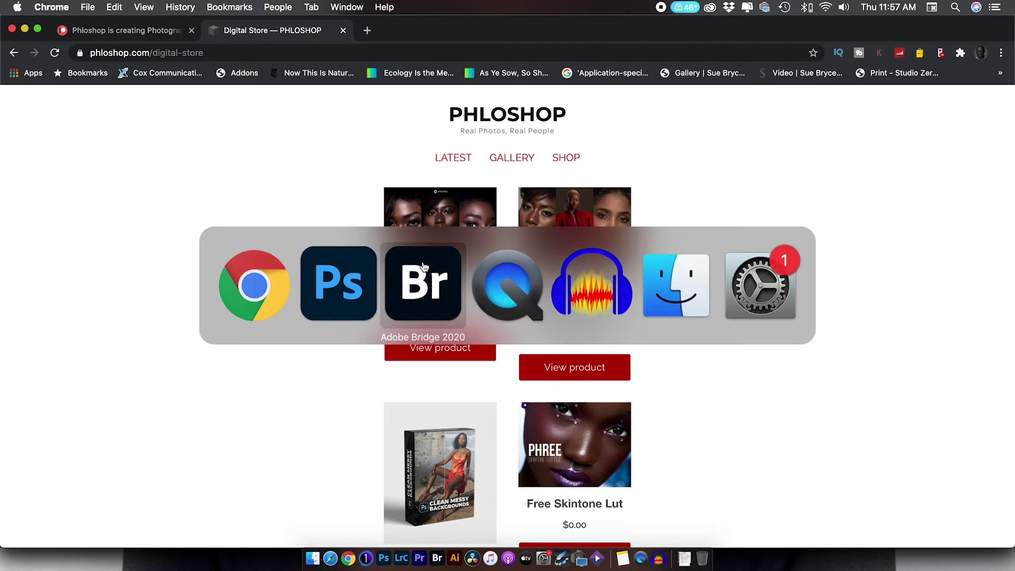
click(361, 284)
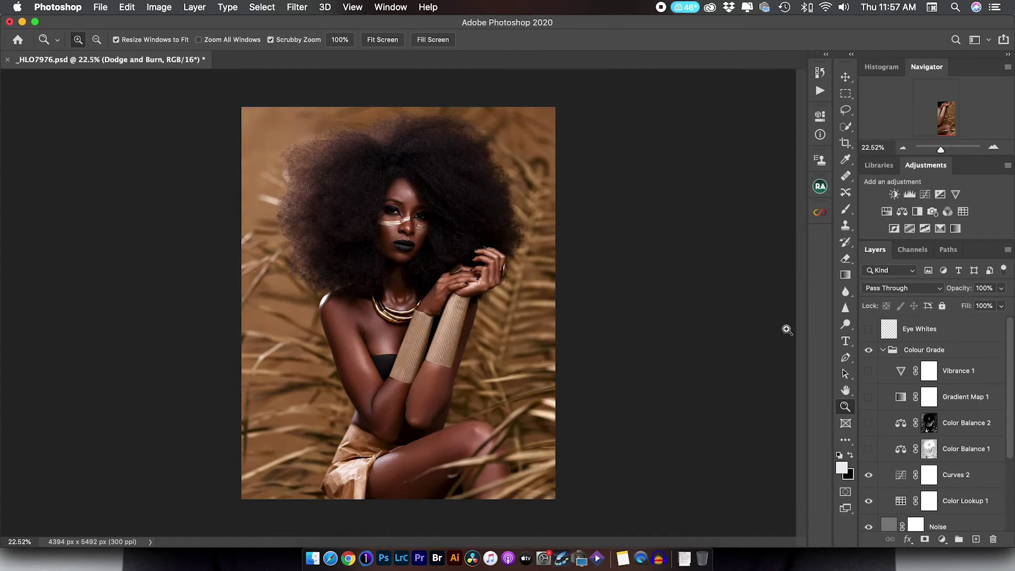
scroll(954, 429, down, 1)
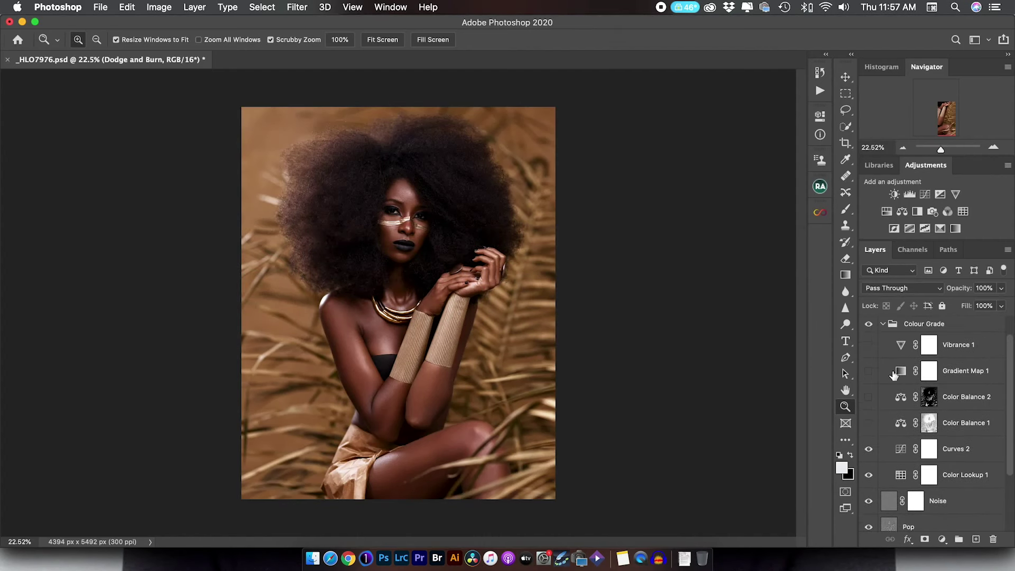
click(870, 450)
click(928, 475)
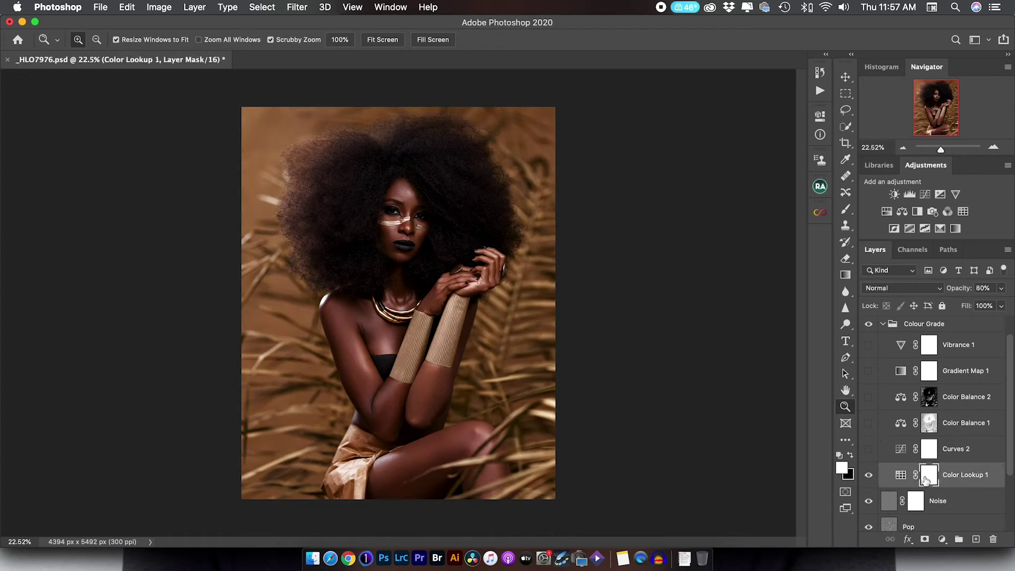
click(868, 474)
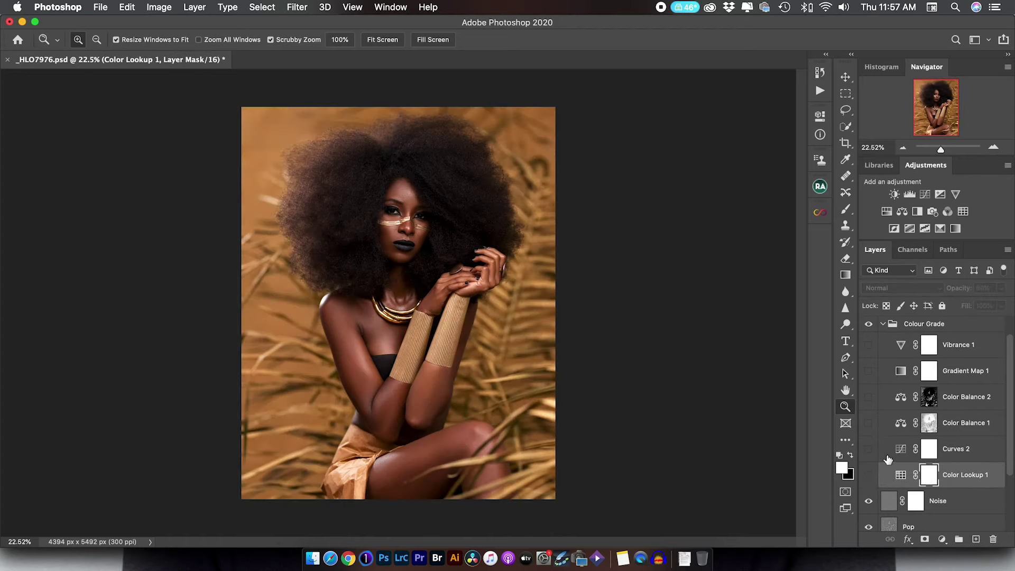
click(868, 475)
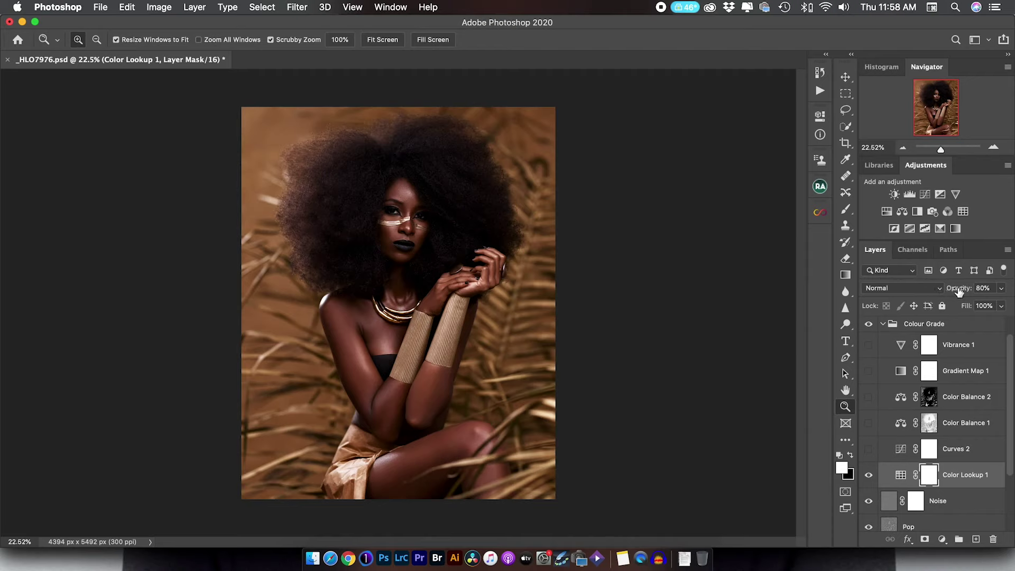
- Set the Color Lookup 1 layer's opacity to 100% and open its properties to review the list of 3D LUT files
drag(958, 292, 1007, 285)
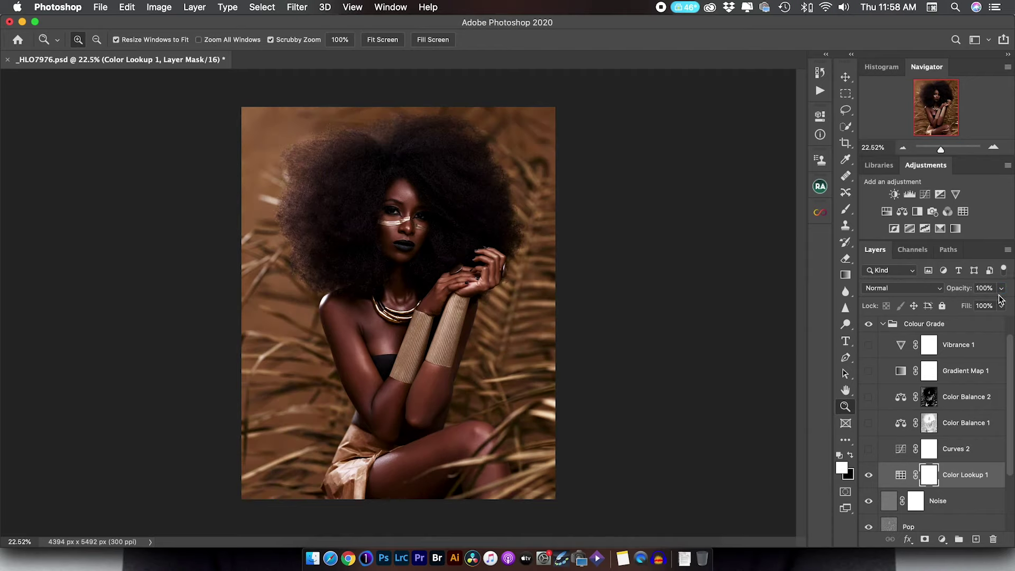
click(902, 476)
double_click(901, 475)
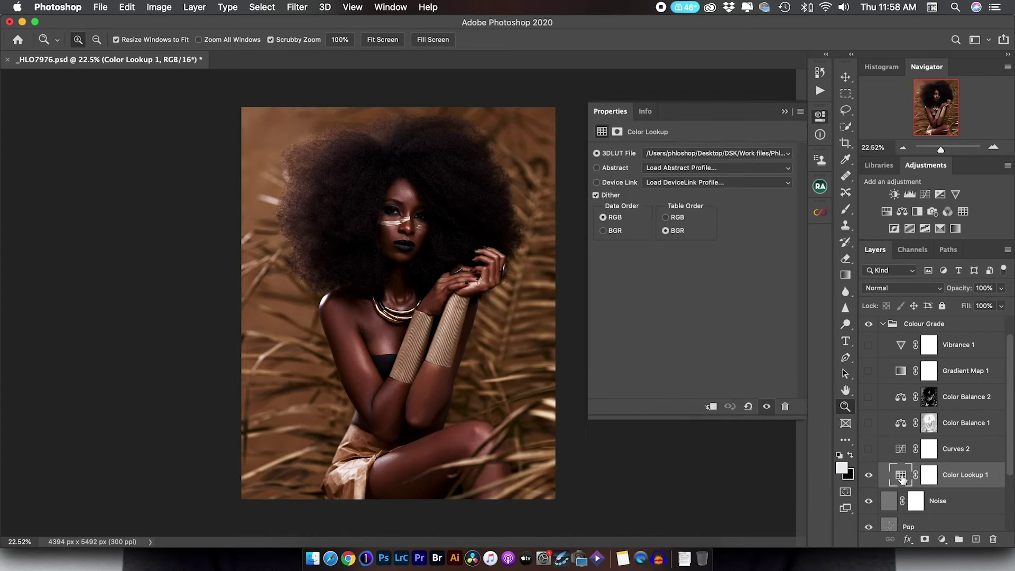
click(717, 151)
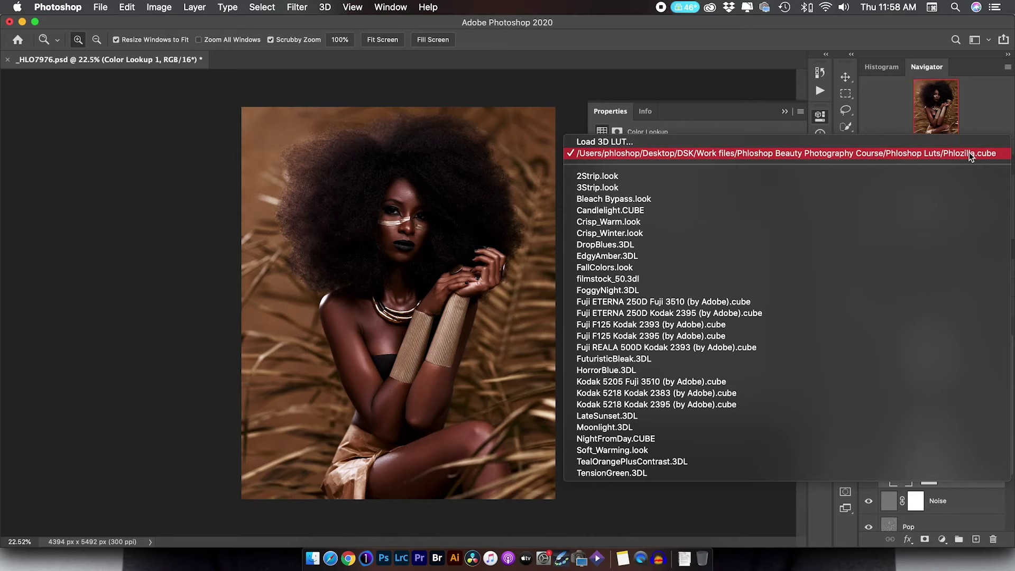
click(699, 112)
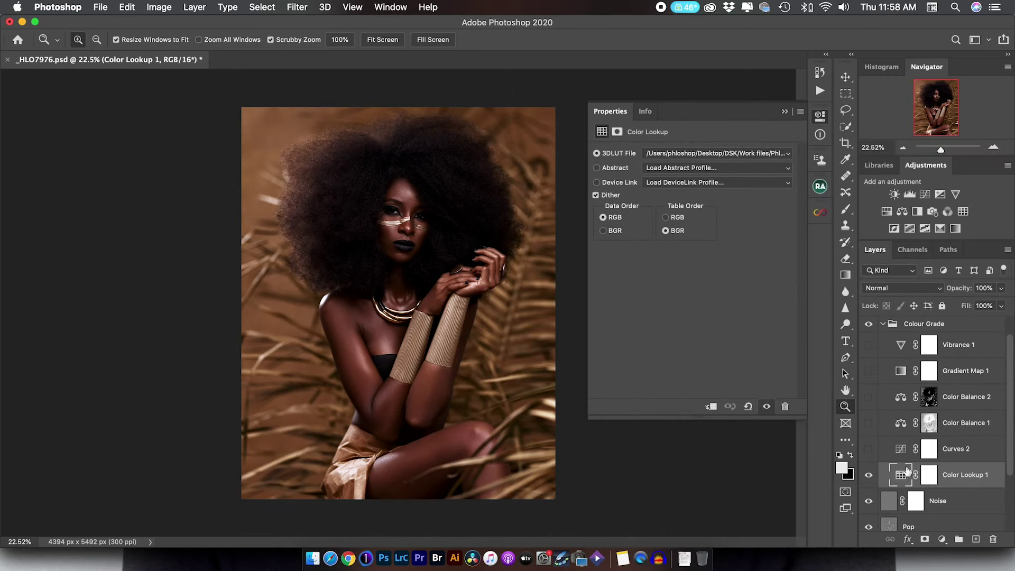
- Load Phade Punch.CUBE from the Phloshop Luts folder as the 3D LUT of Color Lookup 1
click(672, 153)
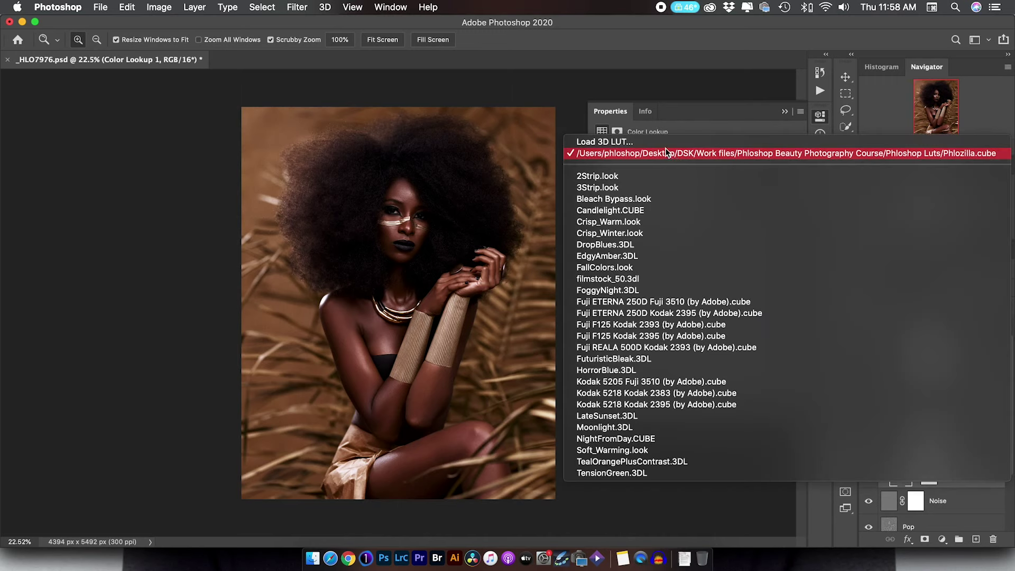
click(643, 141)
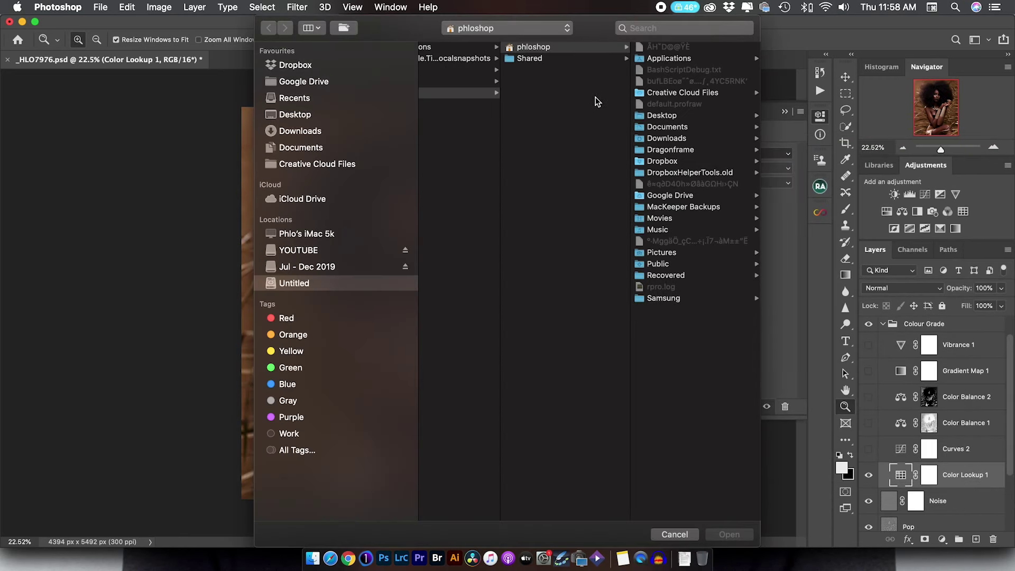
click(492, 29)
click(531, 98)
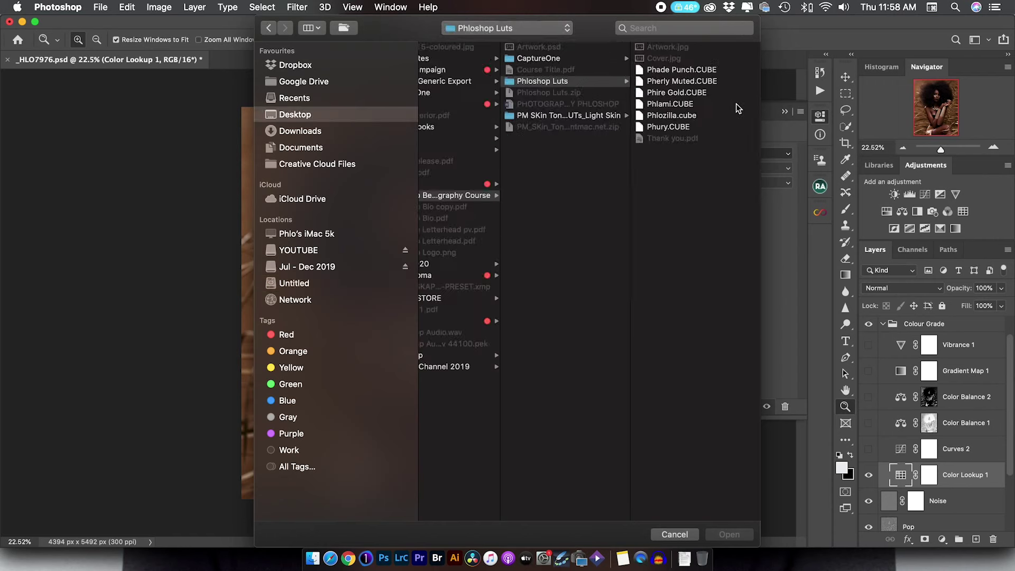
click(671, 69)
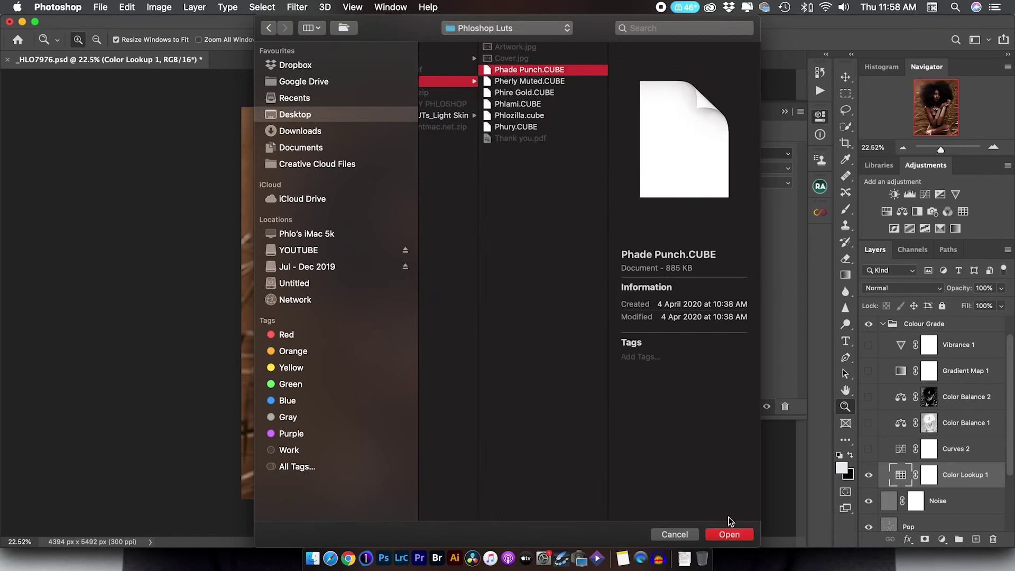
click(729, 534)
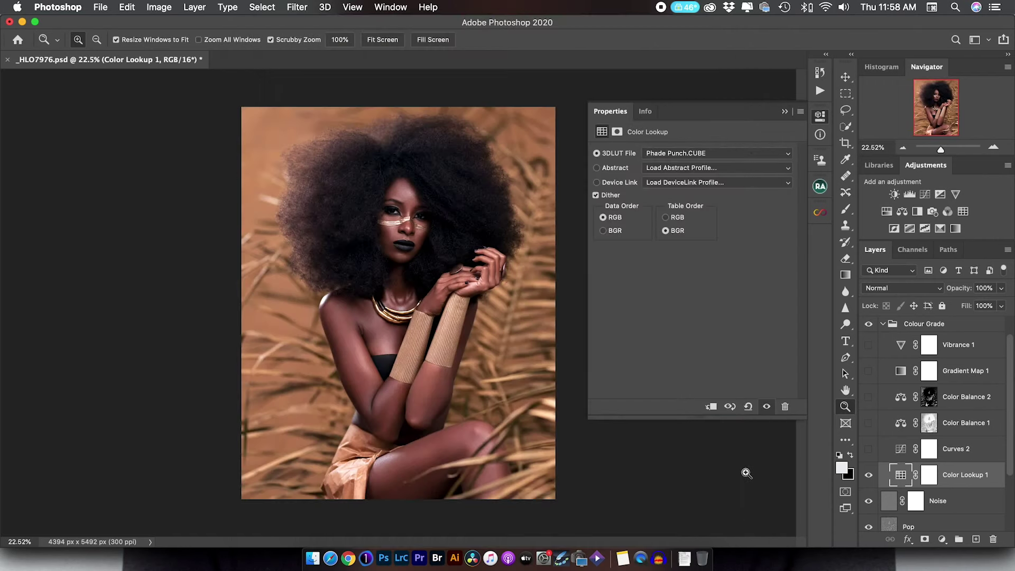
- Compare the portrait with and without the Phade Punch colour lookup
click(868, 476)
click(869, 476)
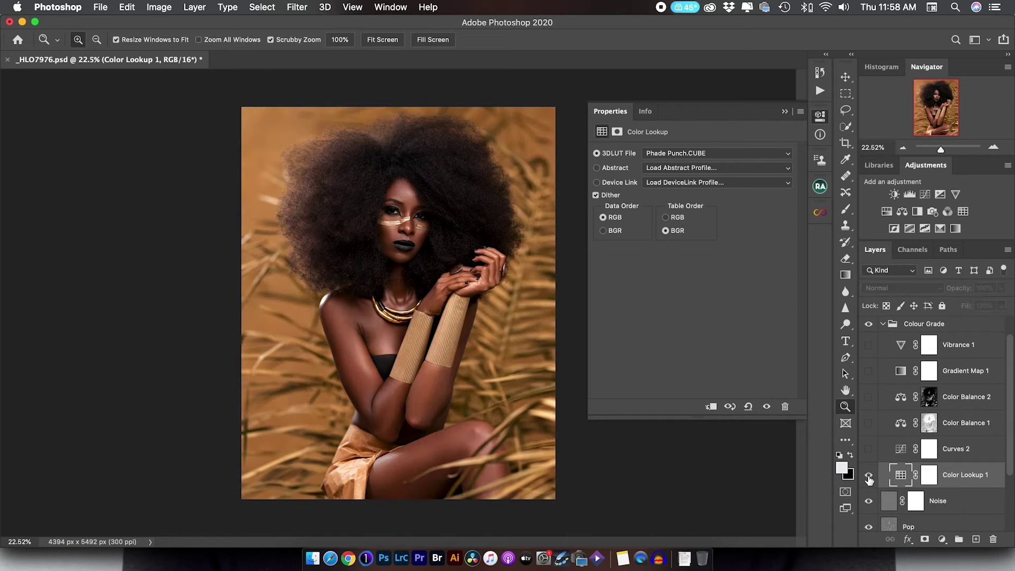
click(868, 477)
click(868, 477)
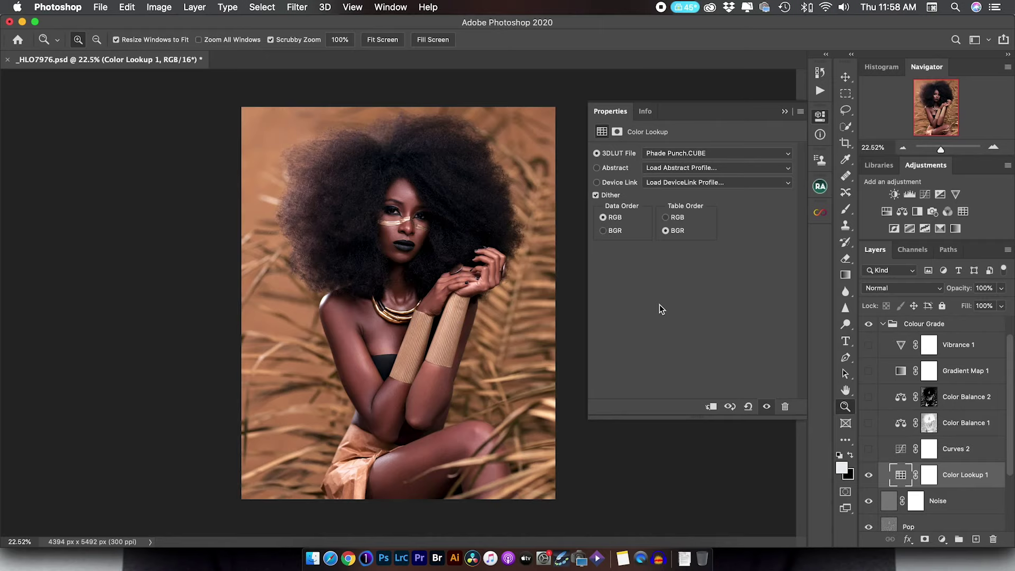
- Replace the 3D LUT of Color Lookup 1 with Pherly Muted.CUBE
click(673, 153)
click(598, 141)
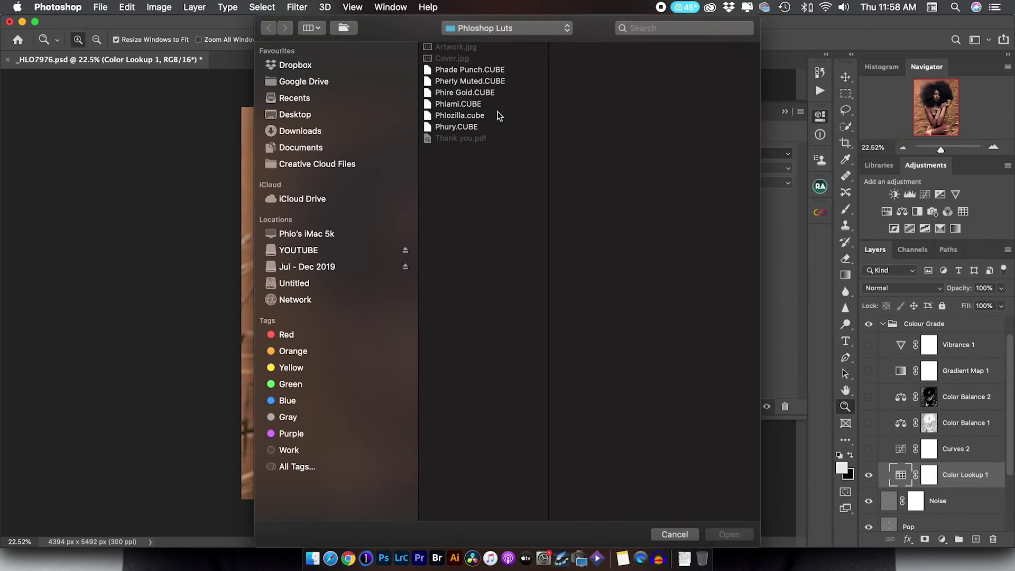
click(465, 81)
double_click(465, 81)
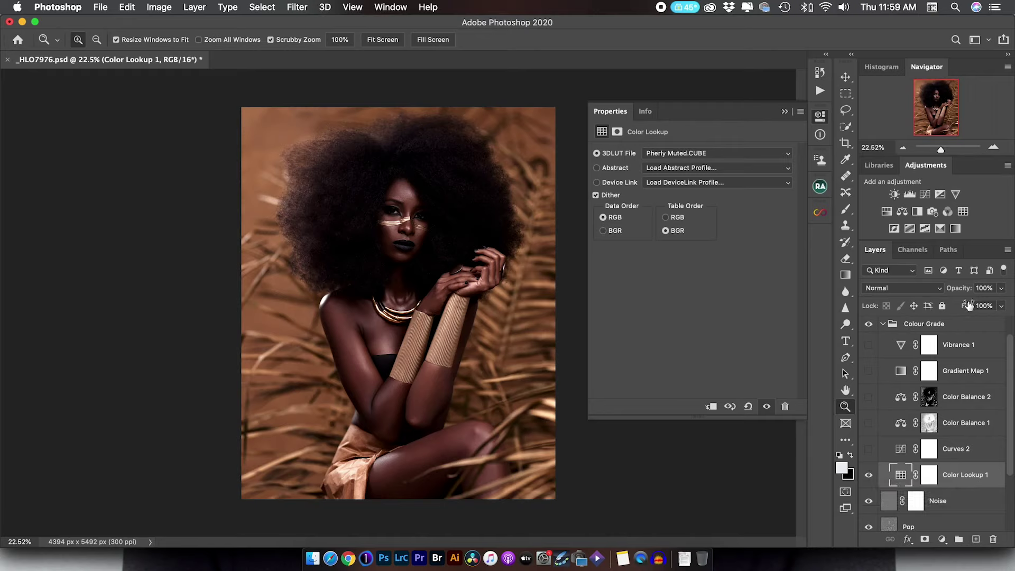
- Try the Pherly Muted lookup at 42% opacity, compare it with the ungraded portrait, and restore 100% opacity
drag(961, 290, 923, 291)
click(869, 477)
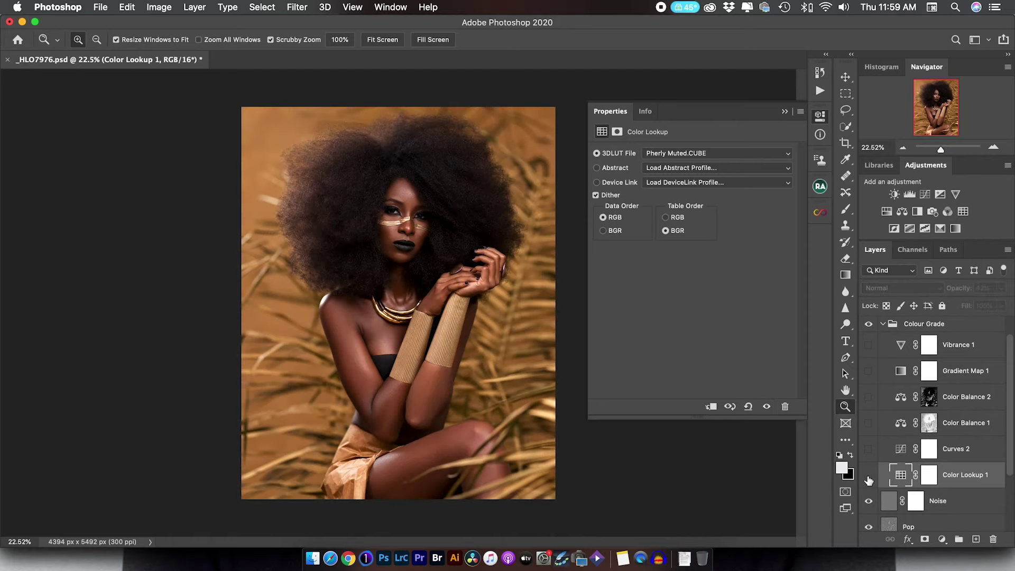
click(869, 477)
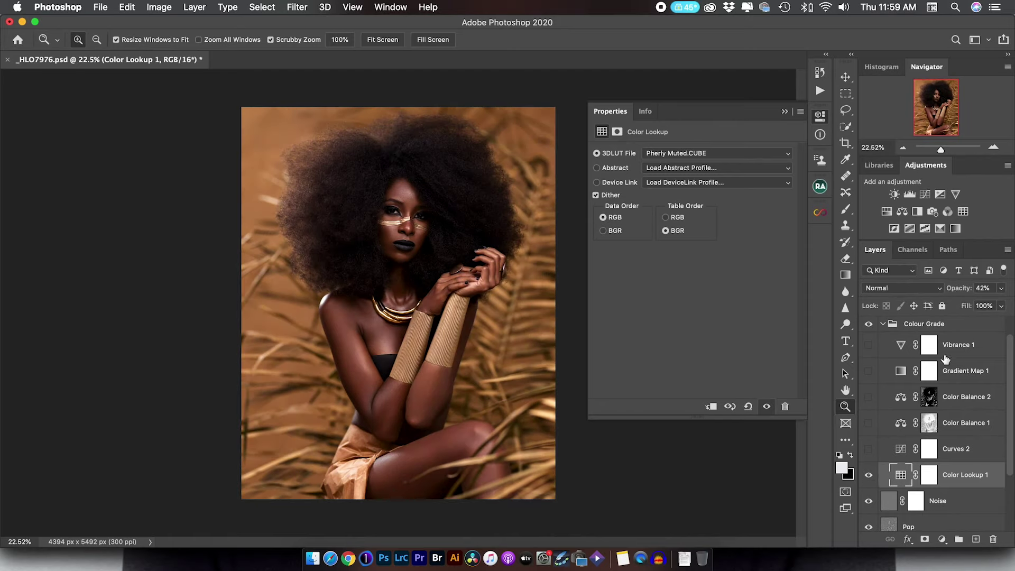
drag(959, 291, 989, 292)
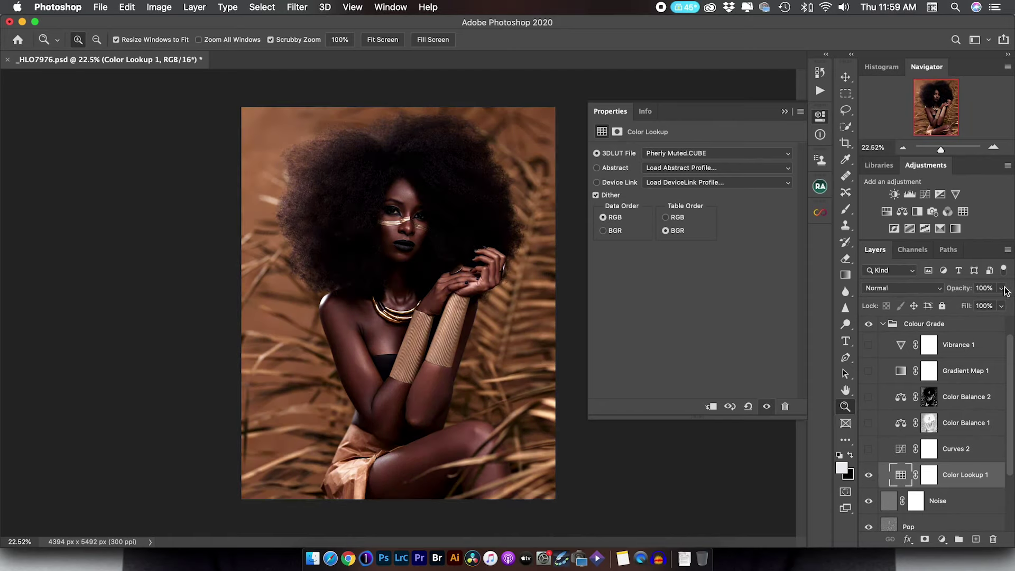
- Load Phire Gold.CUBE into Color Lookup 1 and compare the portrait with and without it
click(669, 153)
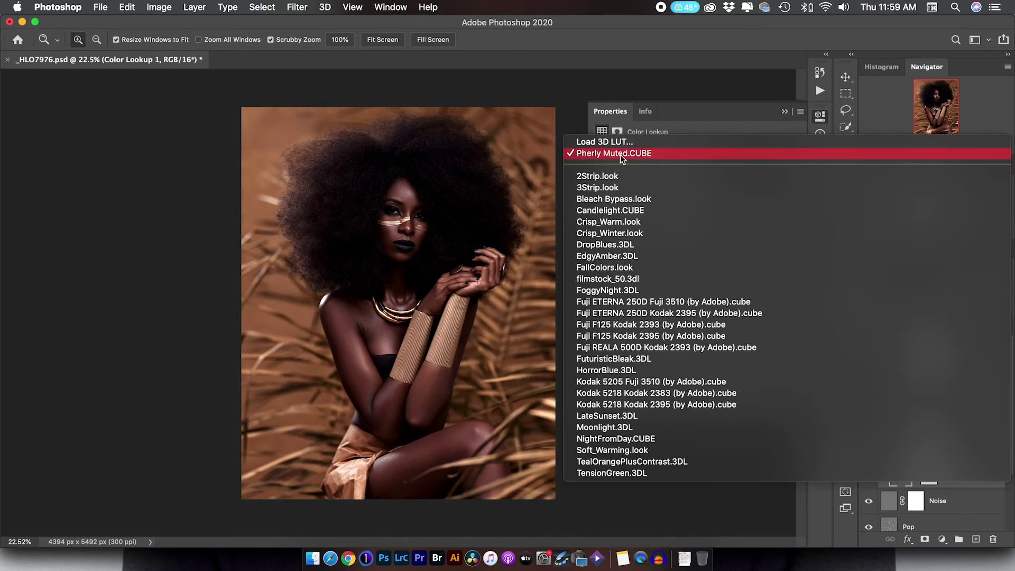
click(607, 150)
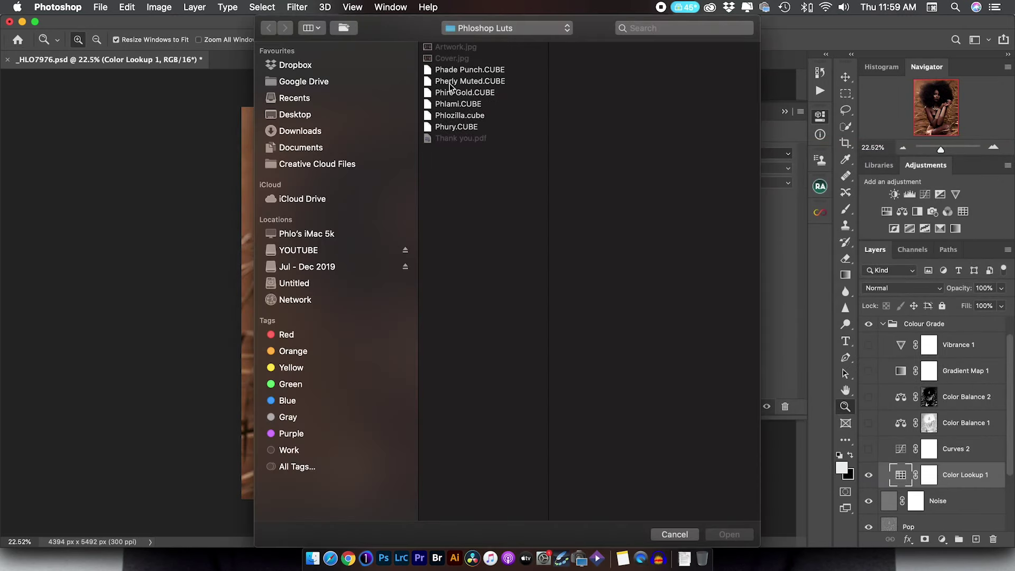
click(454, 94)
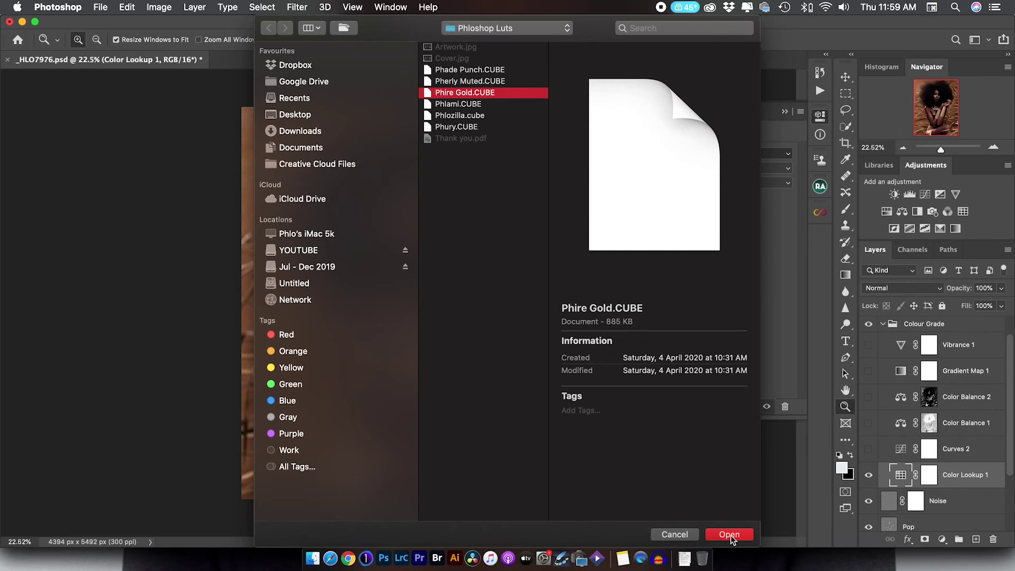
click(729, 534)
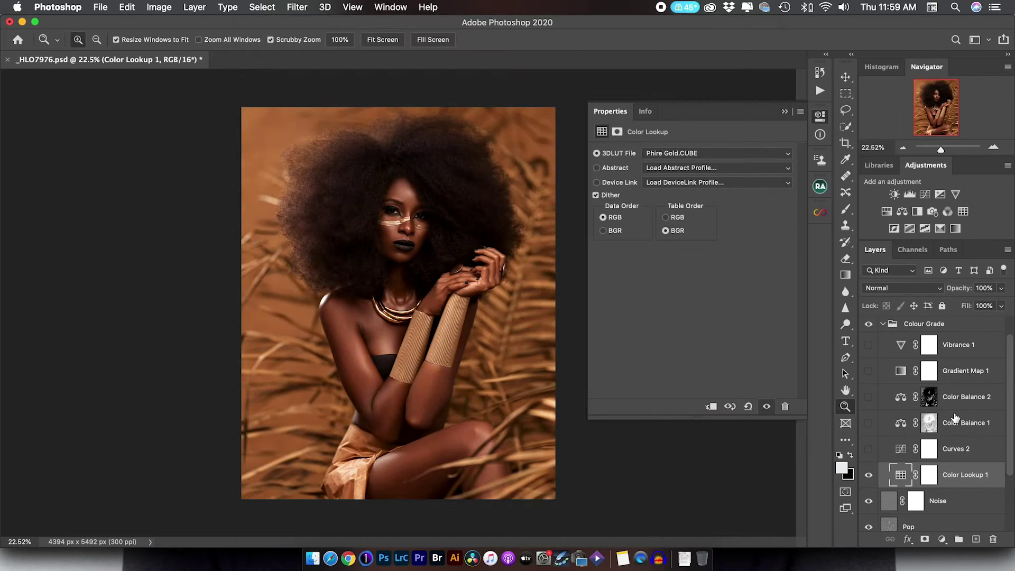
click(868, 475)
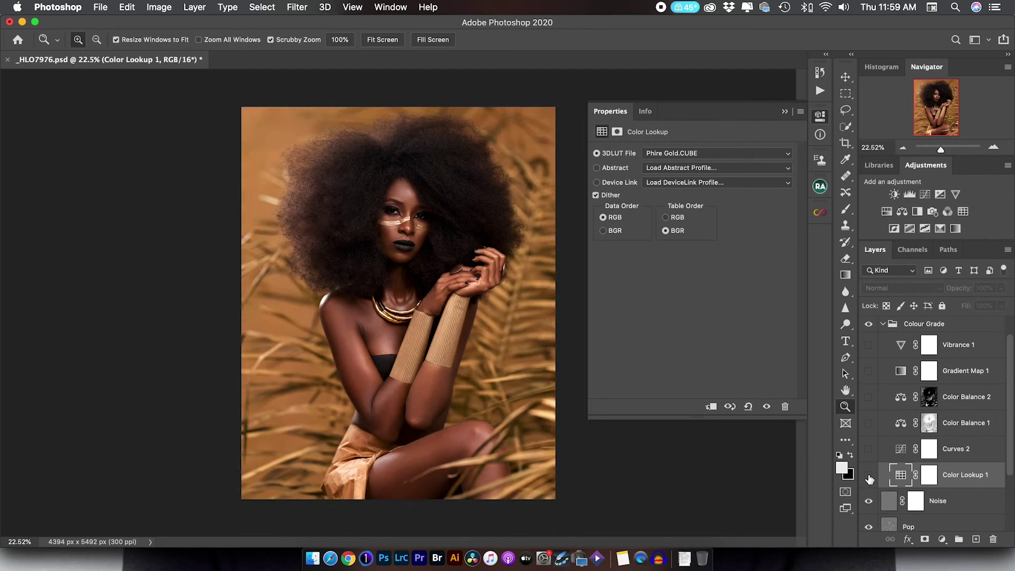
click(868, 476)
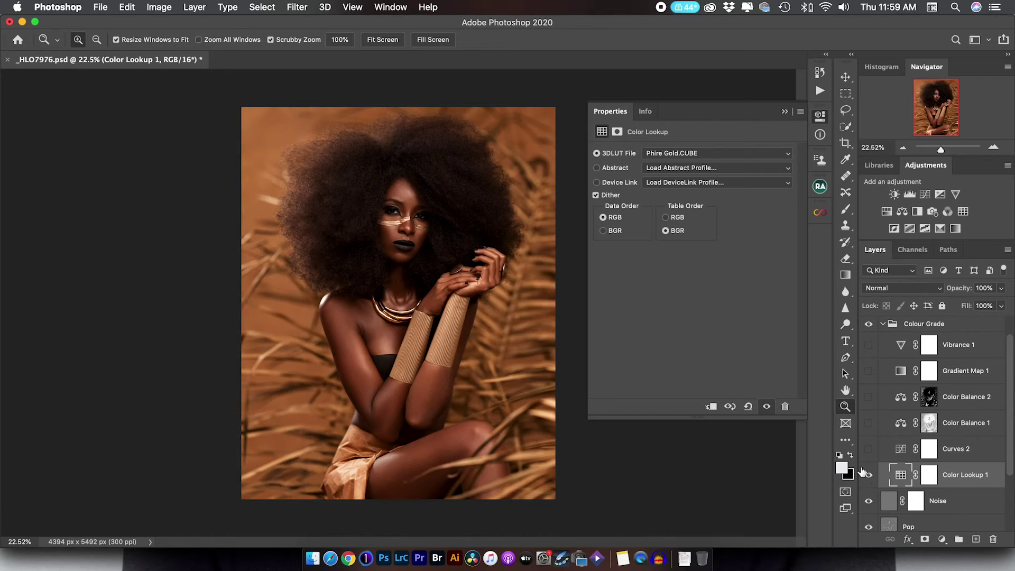
- Load Phlami.CUBE from the Phloshop Luts folder as the 3D LUT of Color Lookup 1
click(655, 154)
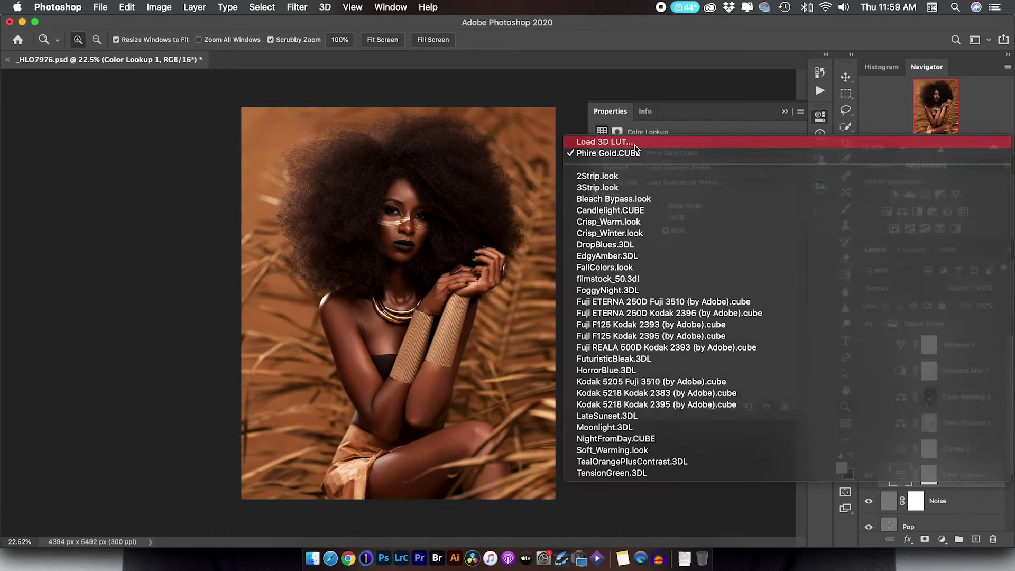
click(634, 142)
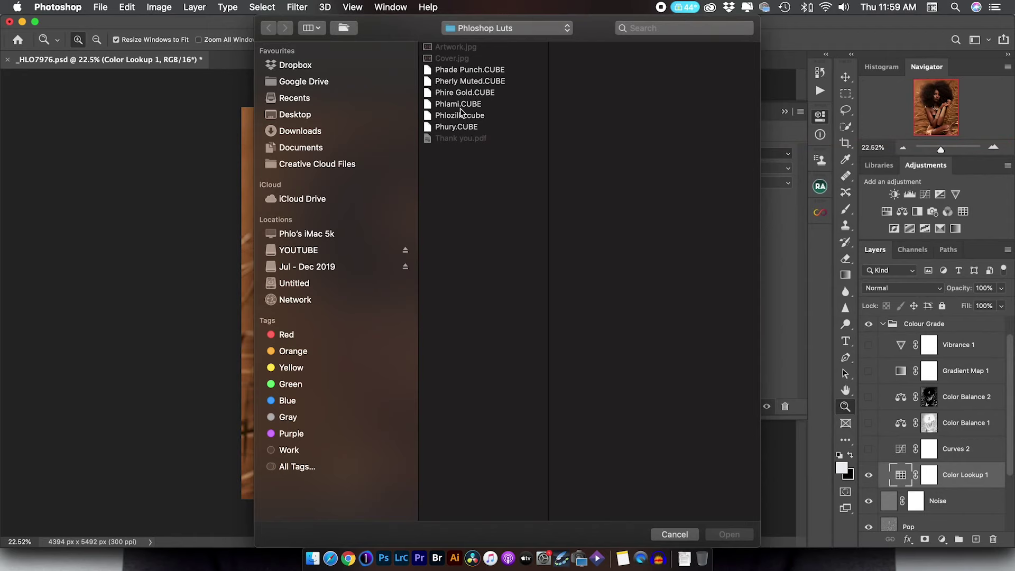
click(459, 105)
click(718, 534)
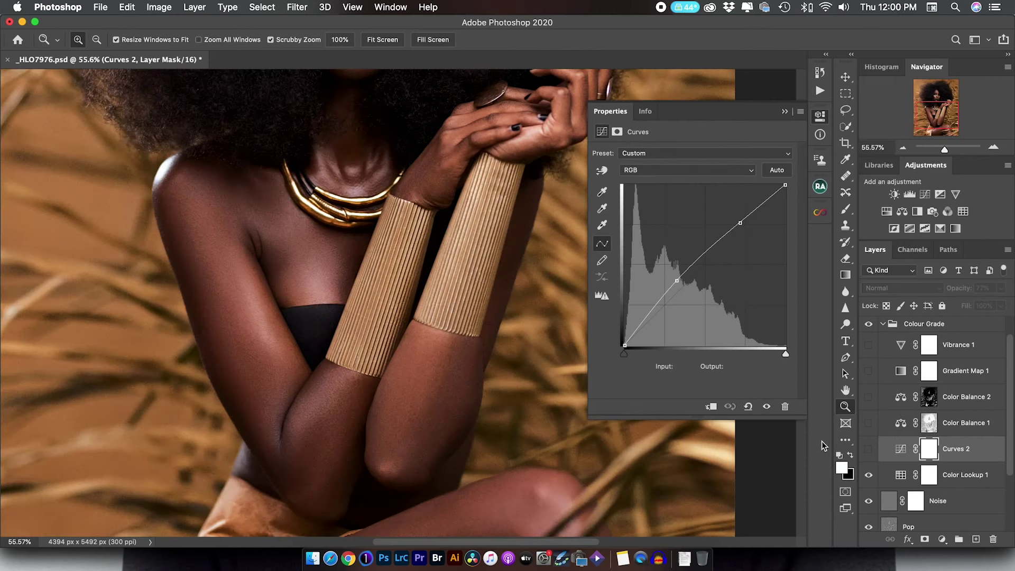
- Load Phury.CUBE from the Phloshop Luts folder as the 3D LUT of Color Lookup 1
click(978, 477)
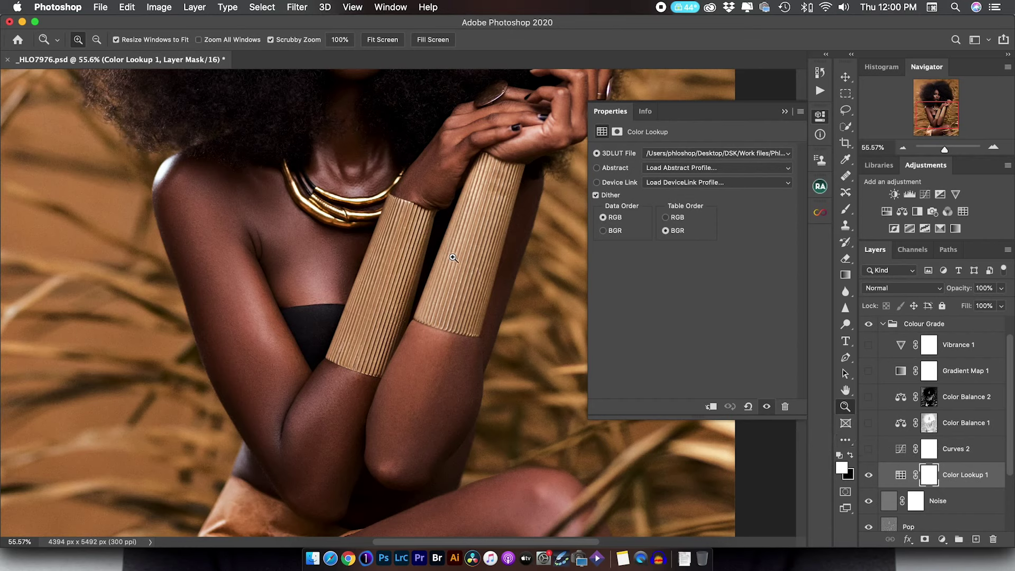
drag(489, 248, 467, 248)
click(685, 152)
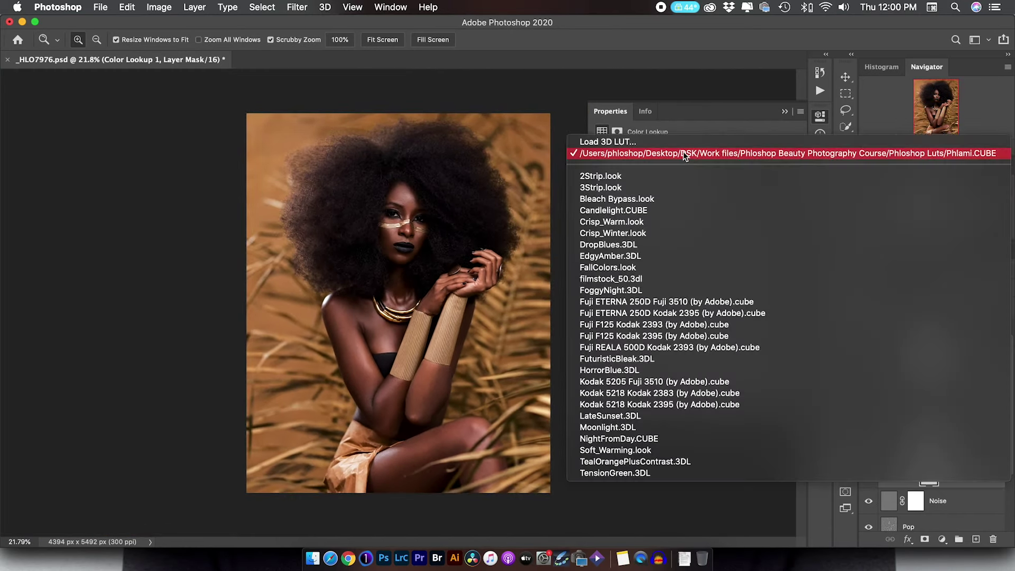
click(626, 144)
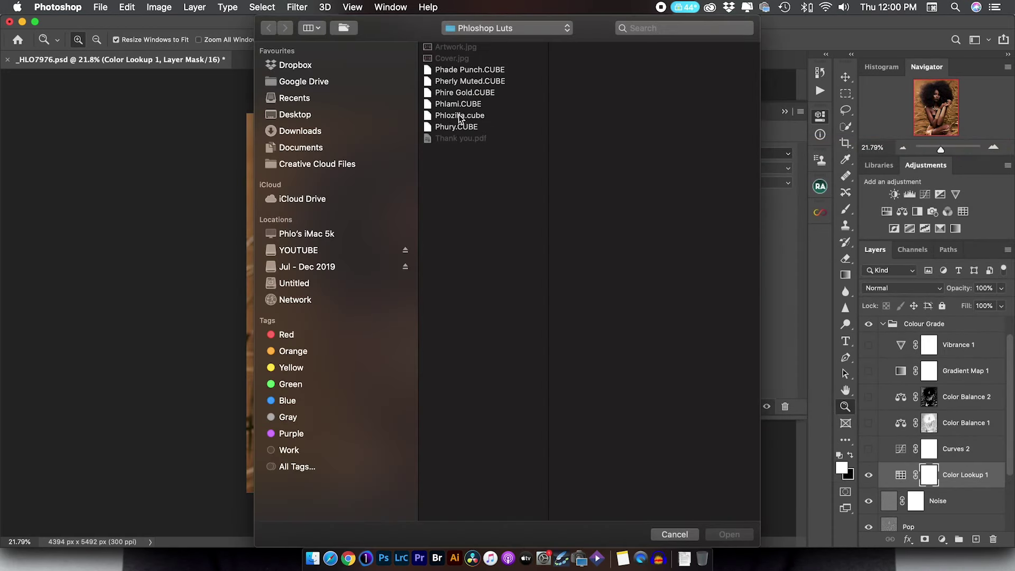
click(451, 127)
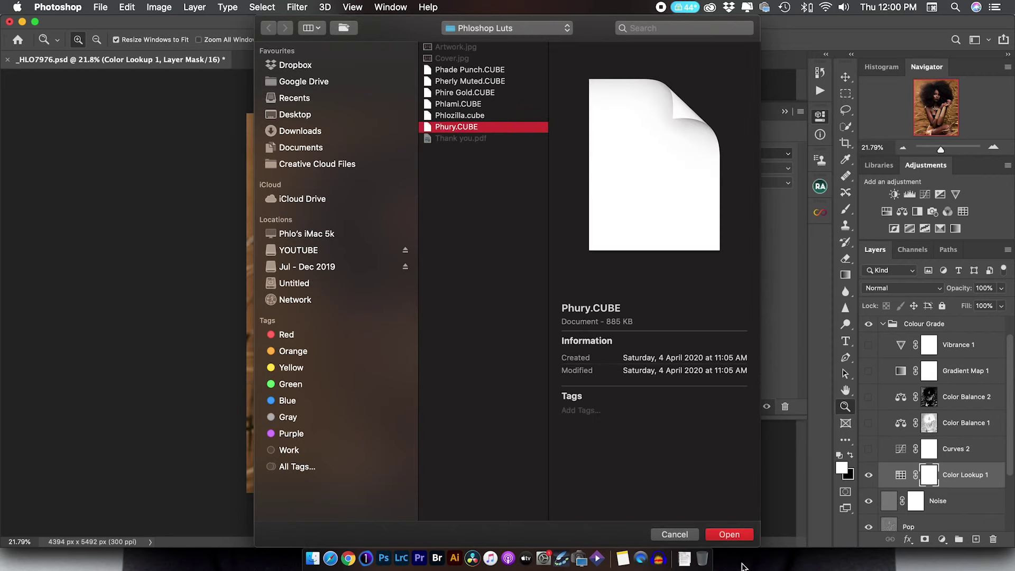
click(728, 535)
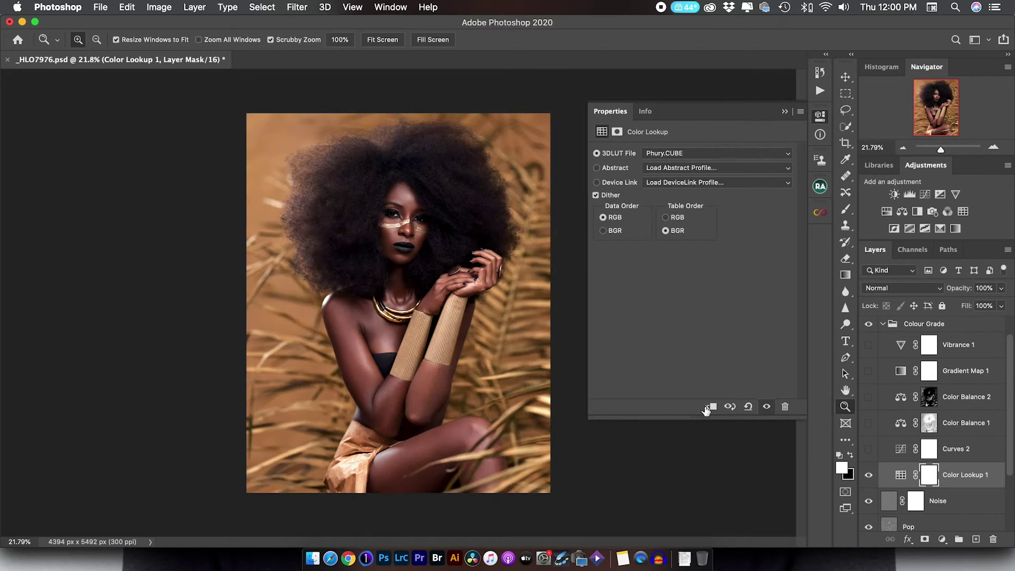
- Replace the 3D LUT of Color Lookup 1 with Phlozilla.cube
click(661, 154)
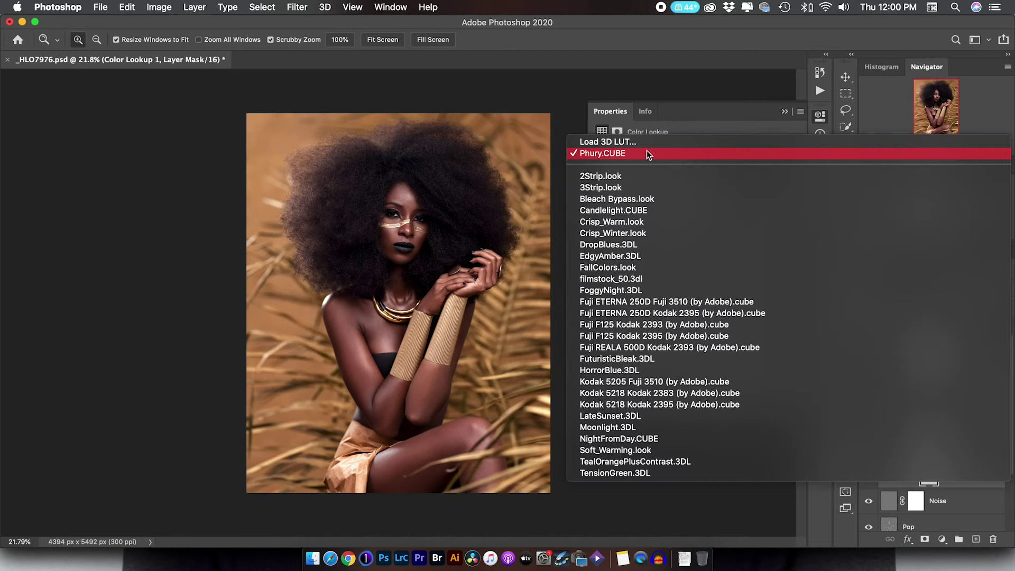
click(598, 143)
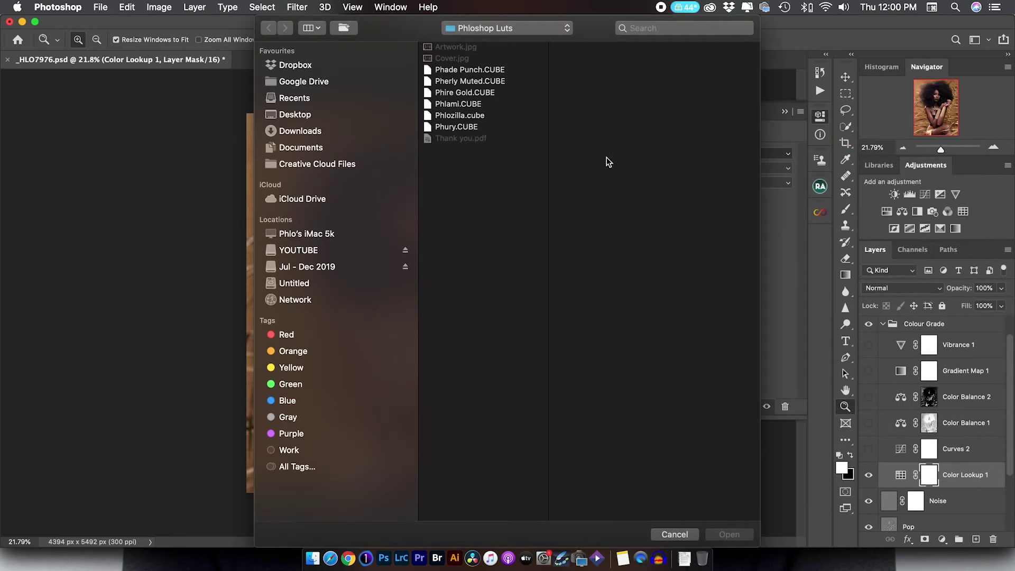
click(467, 116)
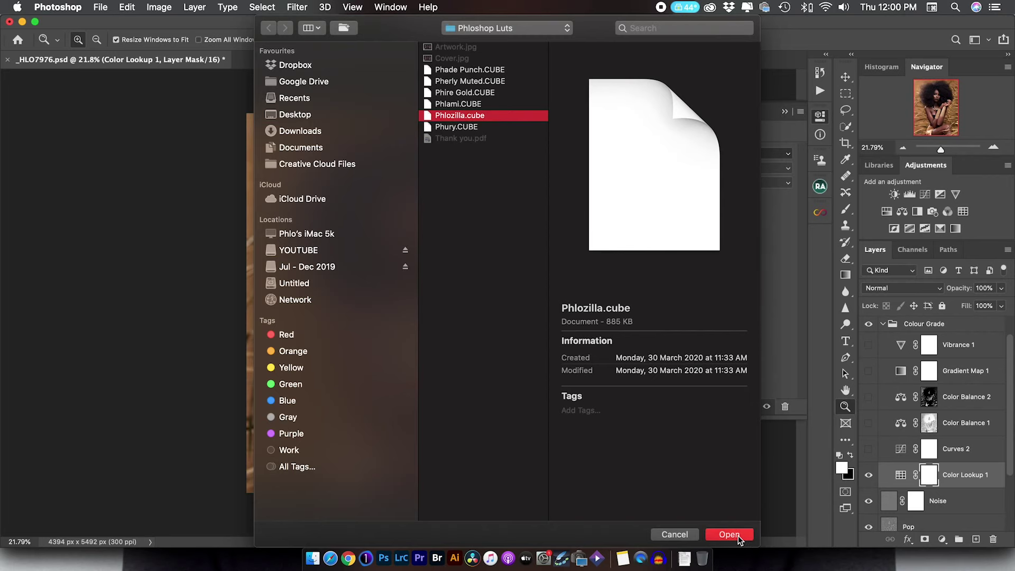
click(738, 535)
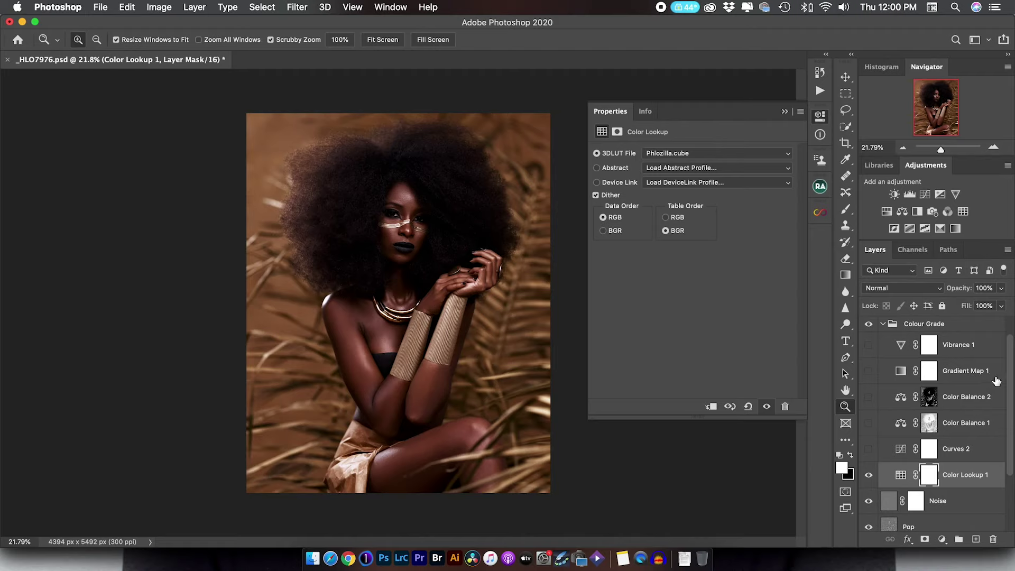
- Set the opacity of the Color Lookup 1 layer to 80%
drag(964, 292, 944, 287)
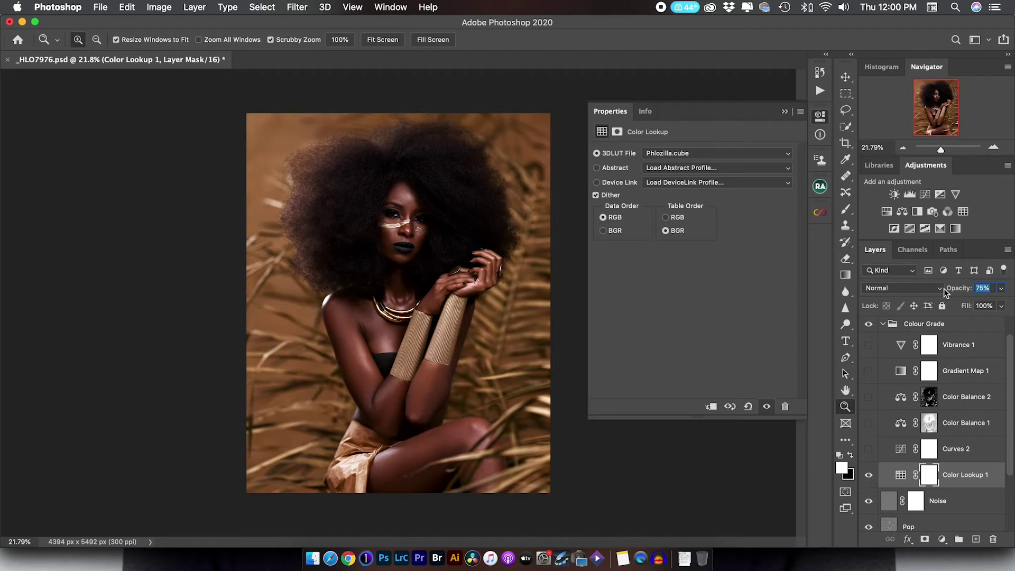
click(991, 287)
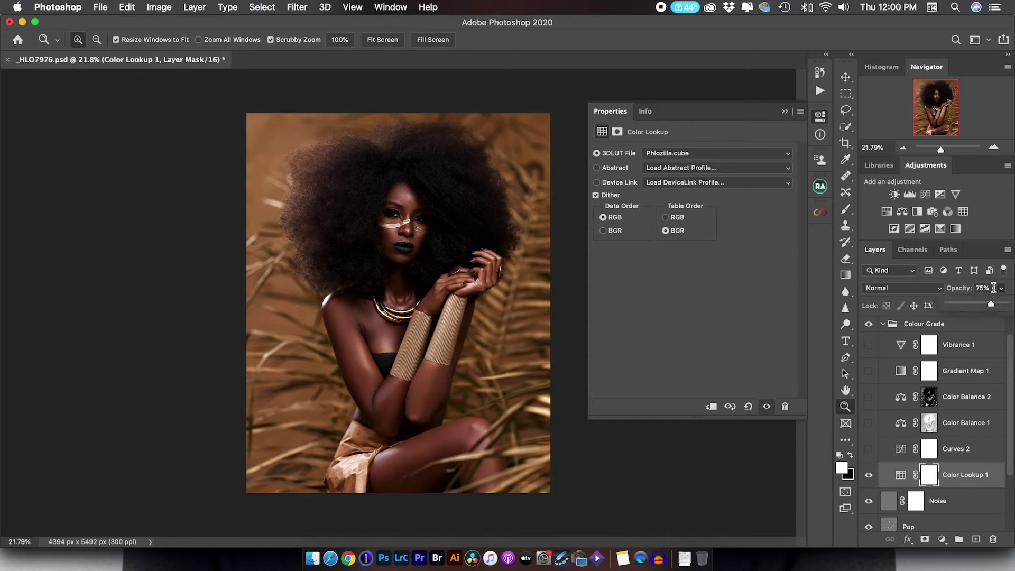
text(80)
key(Return)
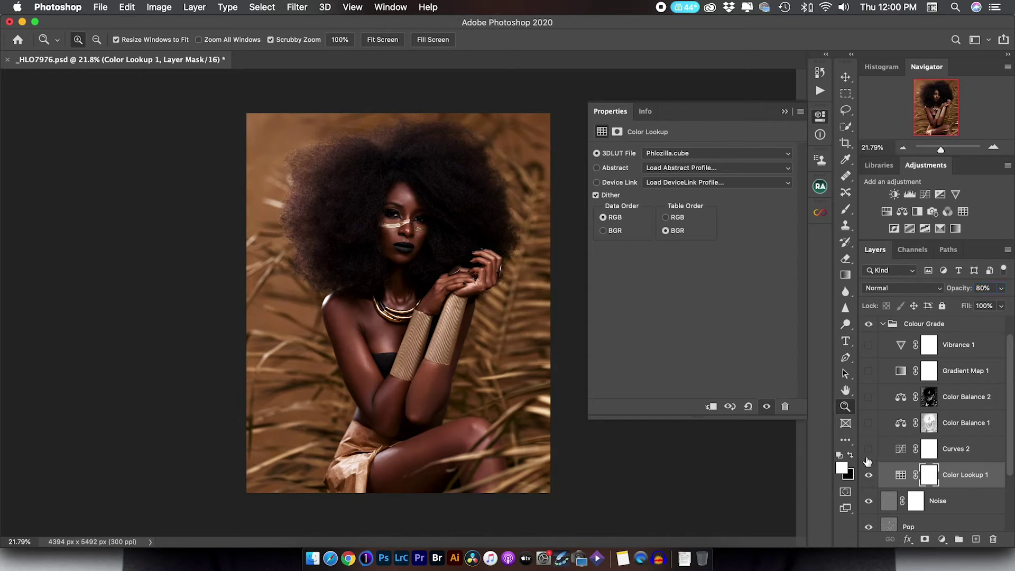
- Compare the portrait with and without the Curves 2 layer and leave the layer turned on
click(869, 449)
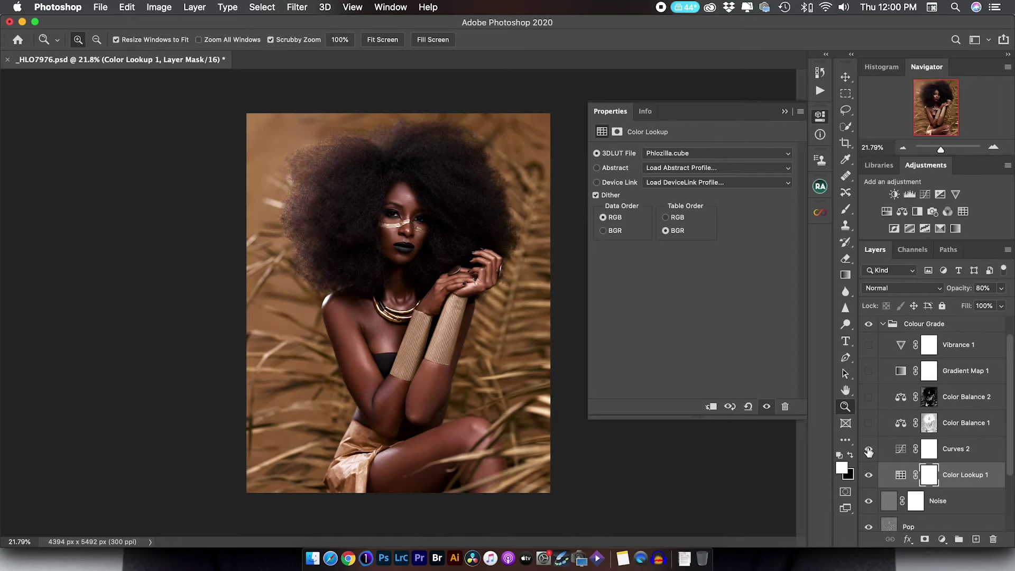
click(869, 450)
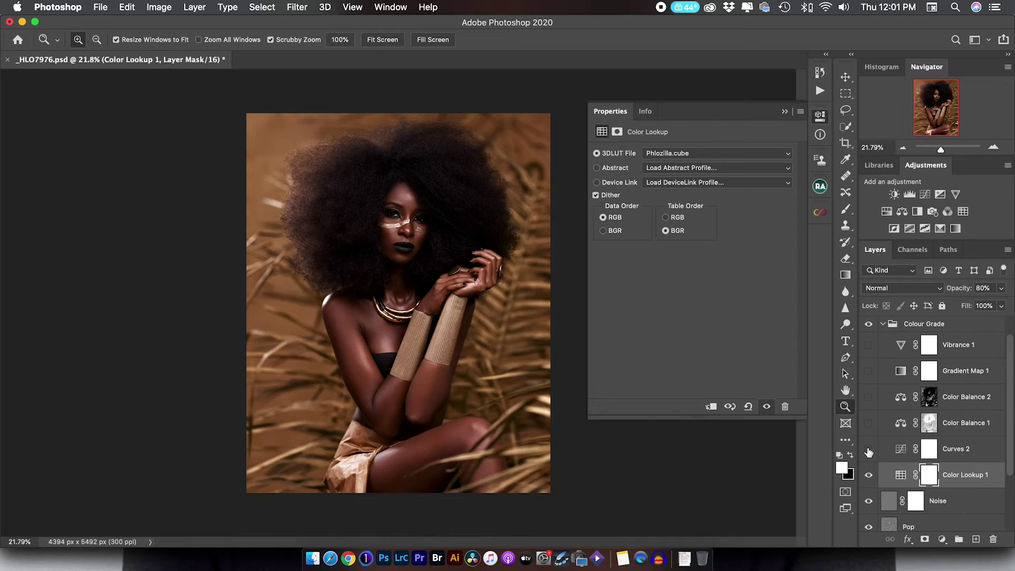
click(869, 450)
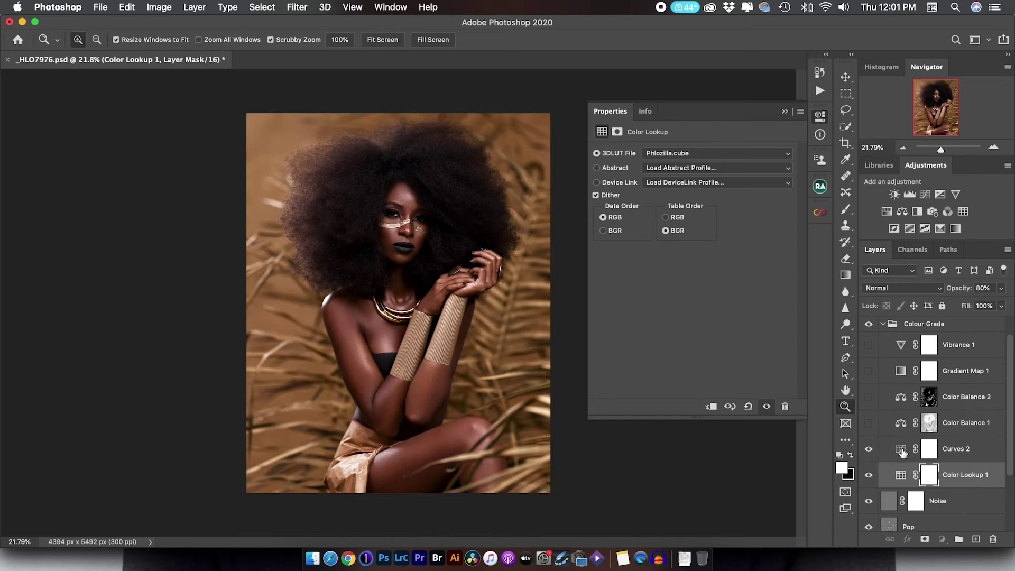
- Adjust the RGB curve of Curves 2, placing the lower point at input 83, output 103 and the upper point near input 183, output 195
click(903, 452)
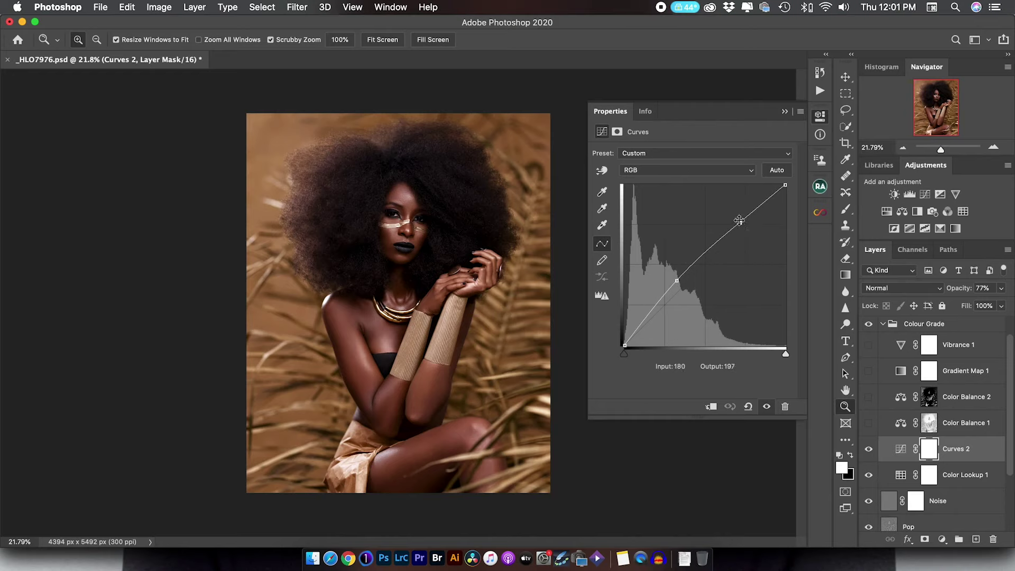
drag(677, 281, 680, 292)
drag(740, 223, 742, 228)
drag(679, 292, 677, 286)
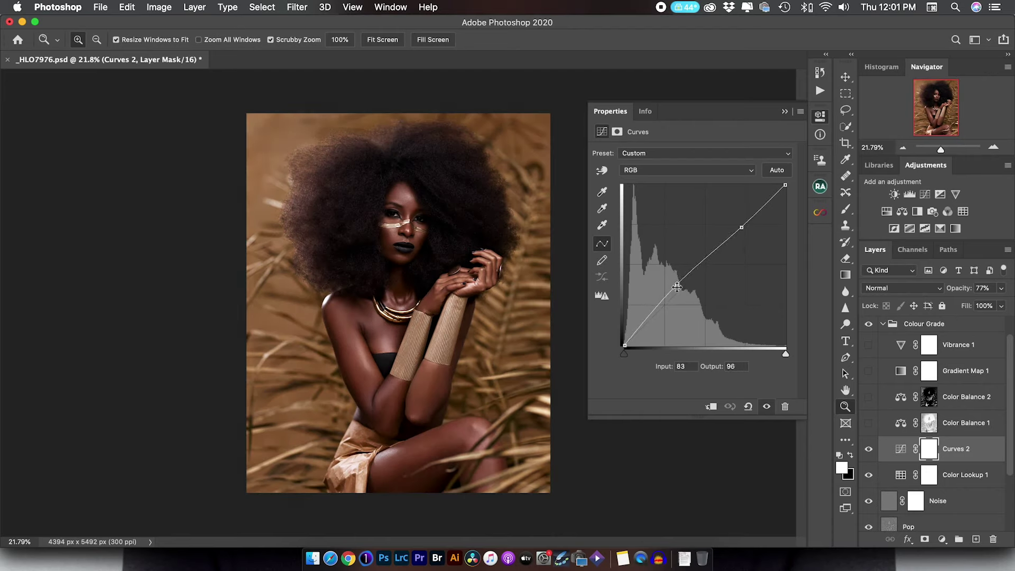
drag(741, 227, 742, 222)
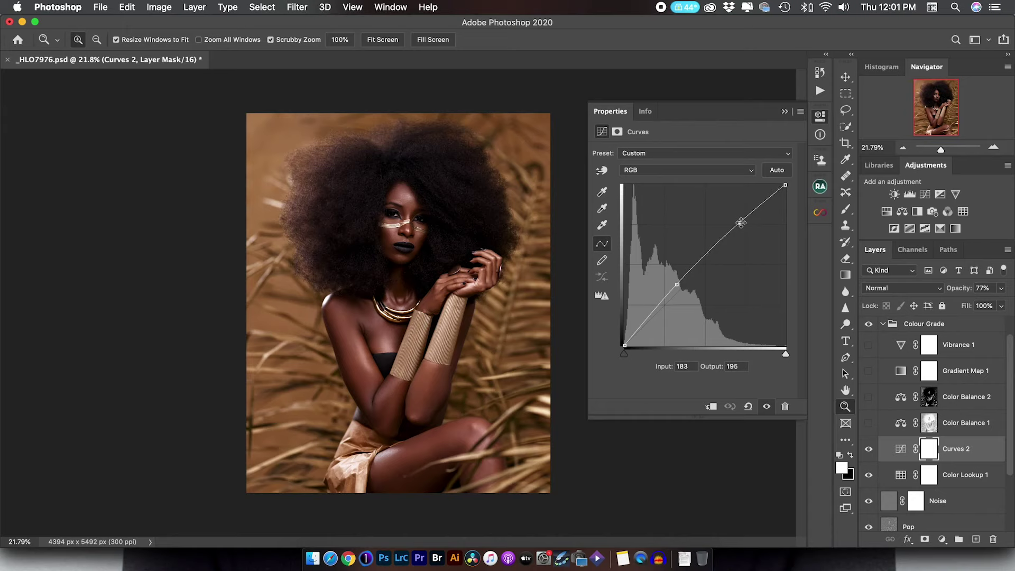
drag(677, 285, 677, 280)
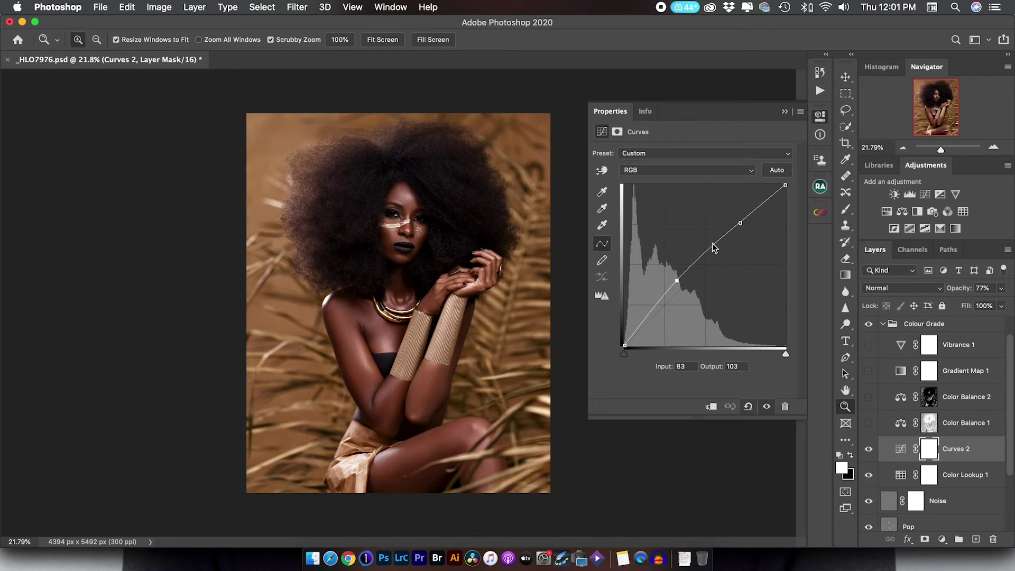
click(785, 112)
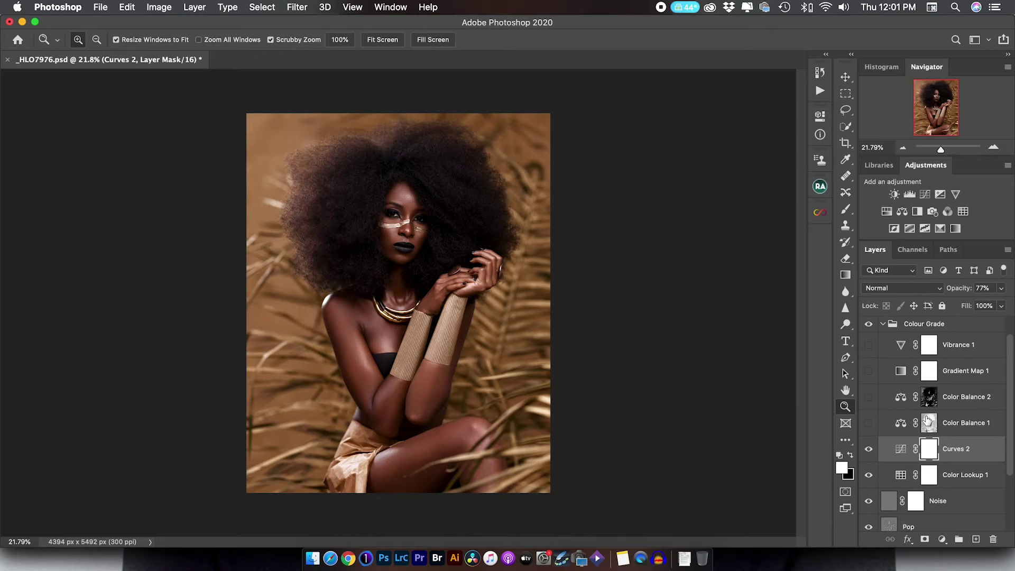
- Compare the portrait with and without Color Balance 1 and leave the layer turned on
click(868, 424)
click(869, 424)
click(868, 423)
- Review the midtone, shadow and highlight settings of Color Balance 1, as well as its layer mask
double_click(900, 423)
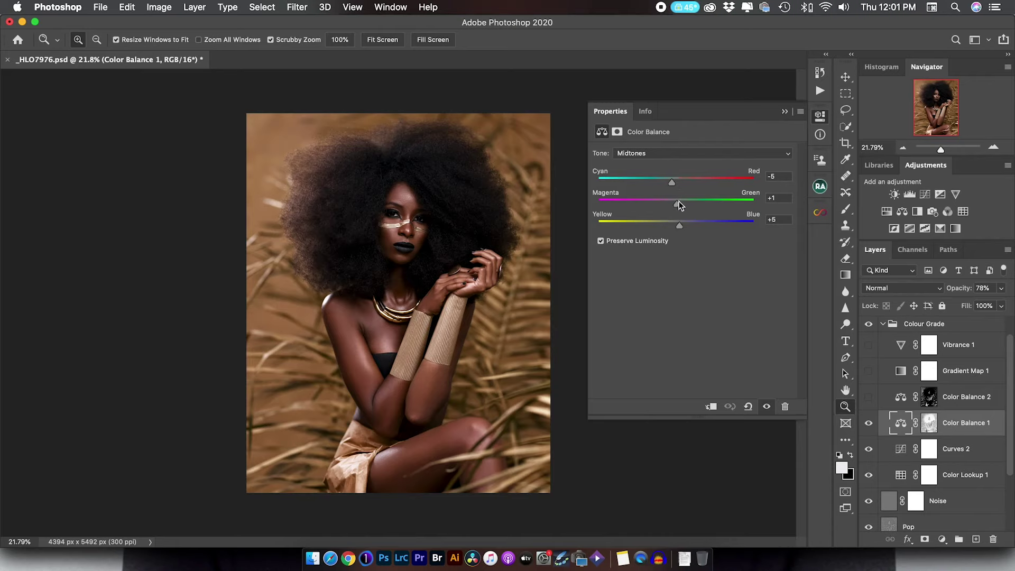
click(652, 154)
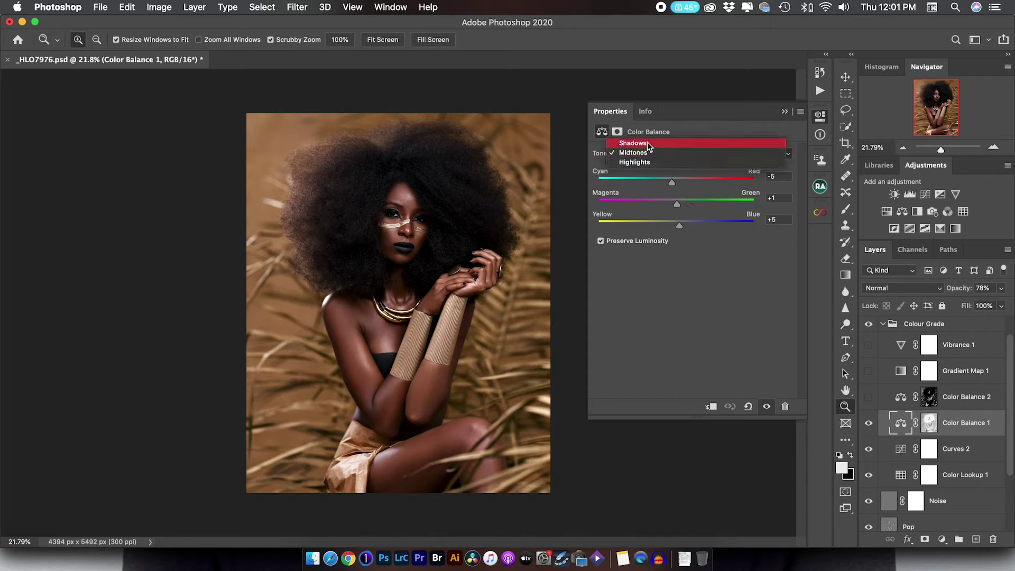
click(647, 142)
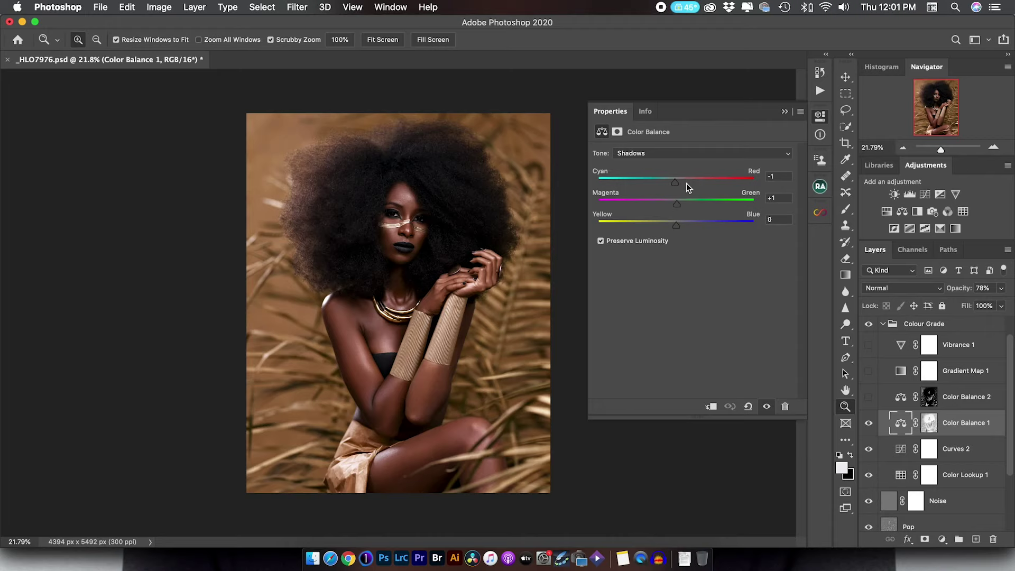
click(654, 154)
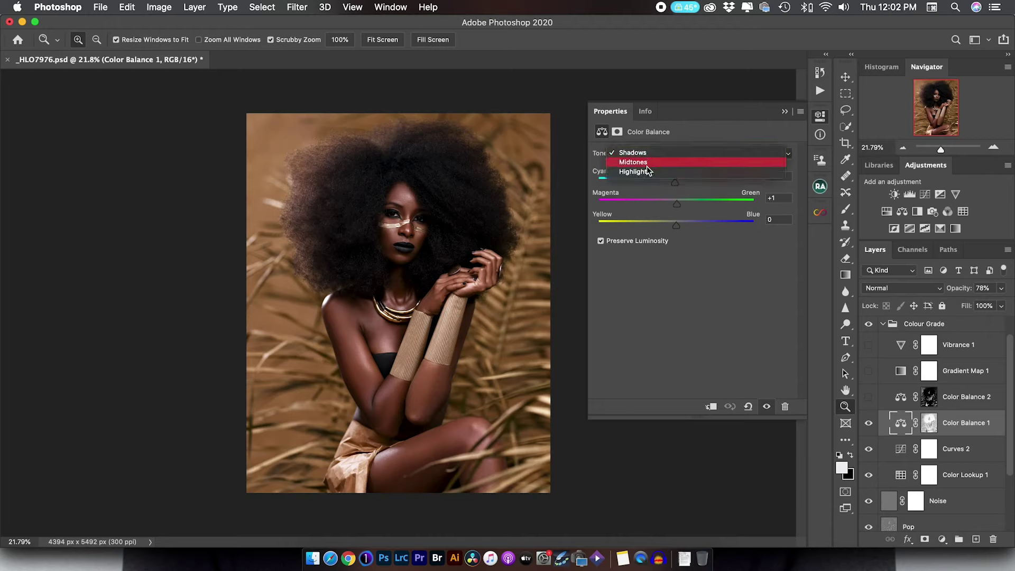
click(647, 171)
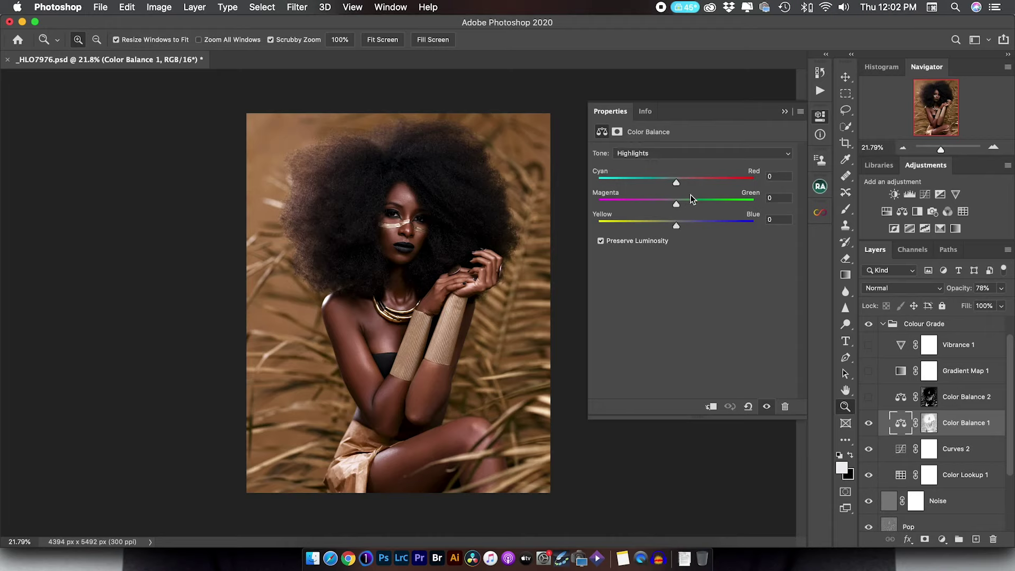
click(927, 428)
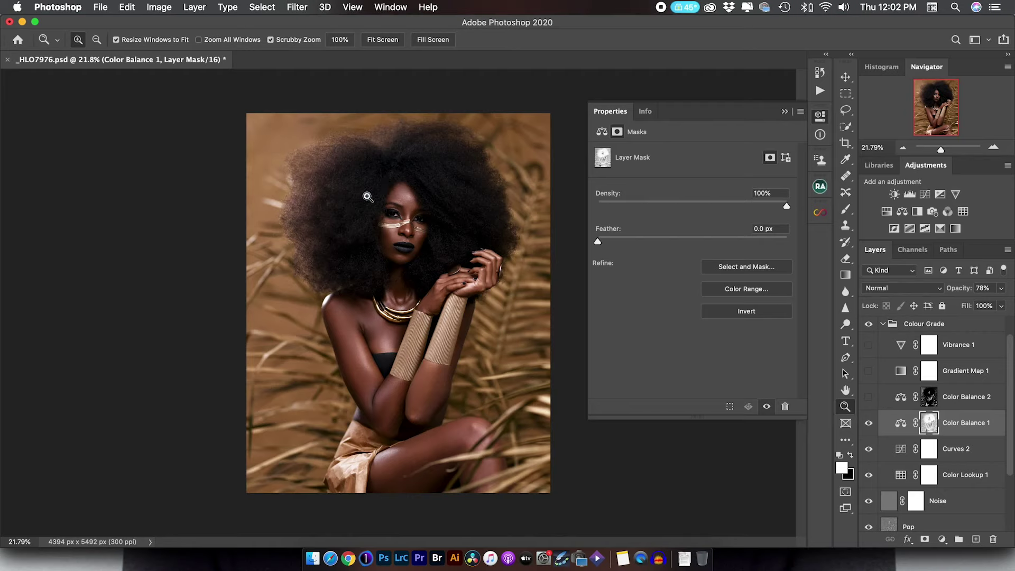
- Turn on the Color Balance 2 layer and display its color balance settings
click(929, 398)
click(869, 397)
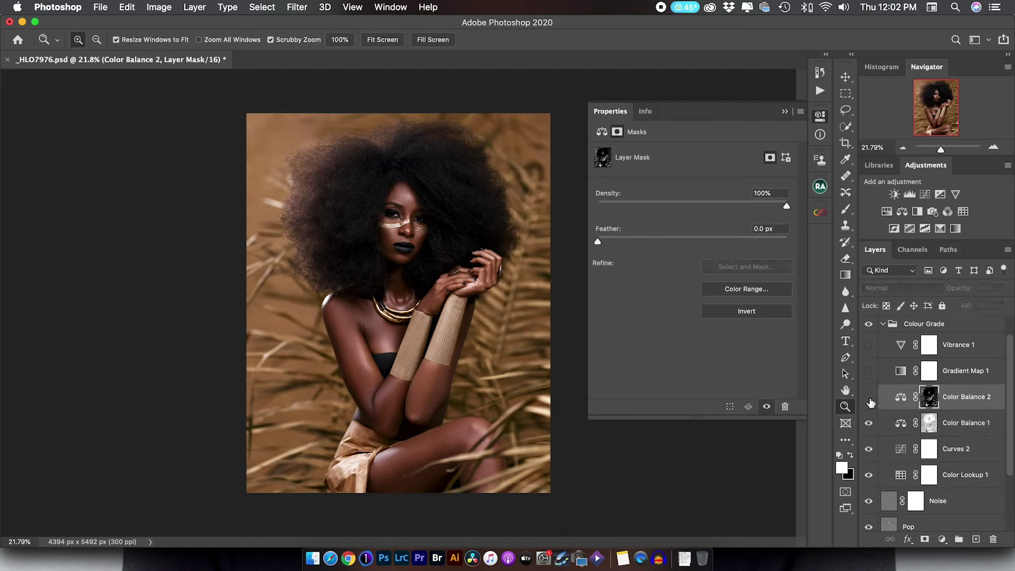
click(901, 398)
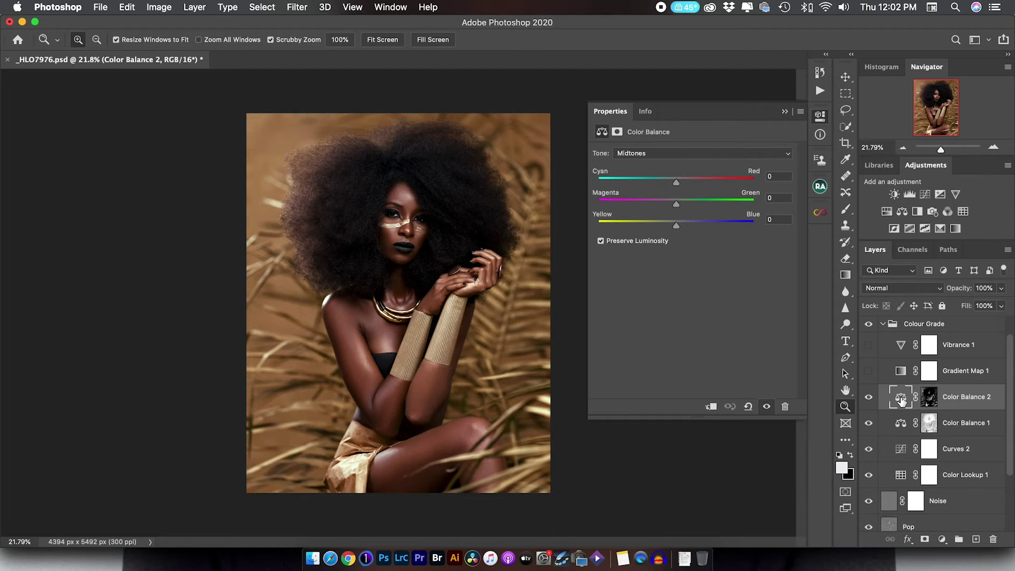
- In the Highlights tone of Color Balance 2, try Yellow–Blue at -100 and settle on -14
click(640, 157)
click(641, 163)
drag(668, 226, 534, 233)
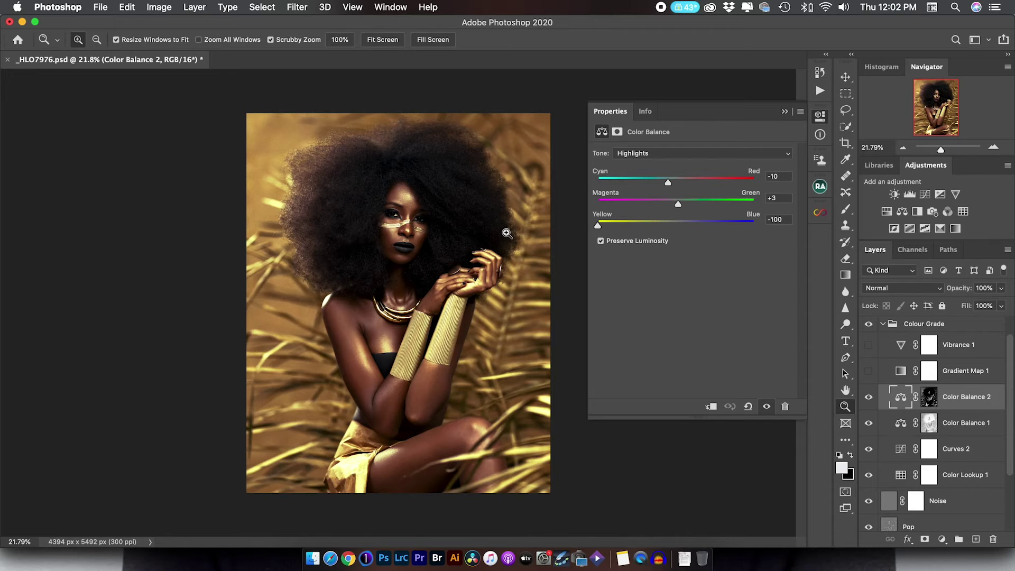
click(658, 226)
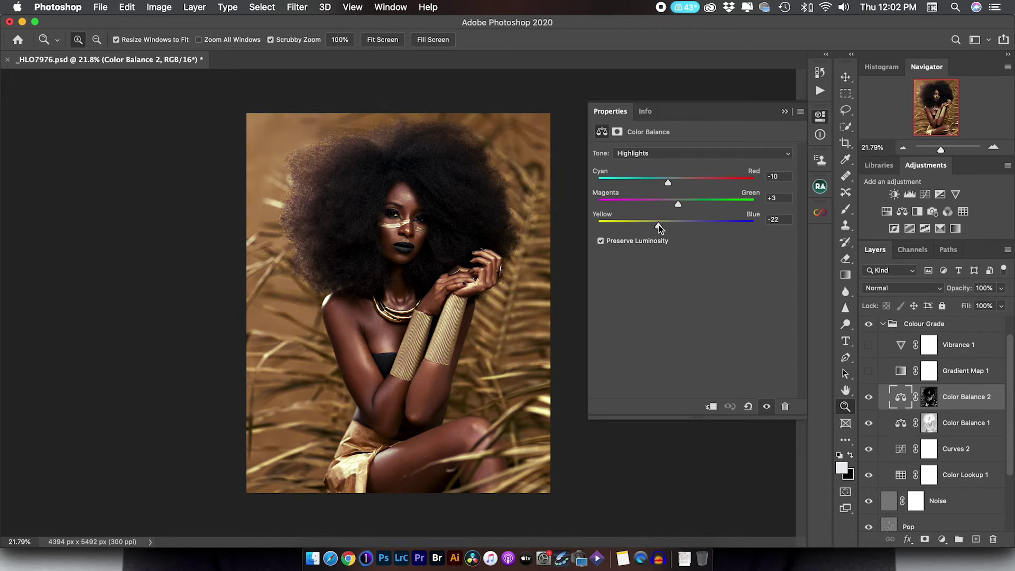
drag(661, 224, 665, 221)
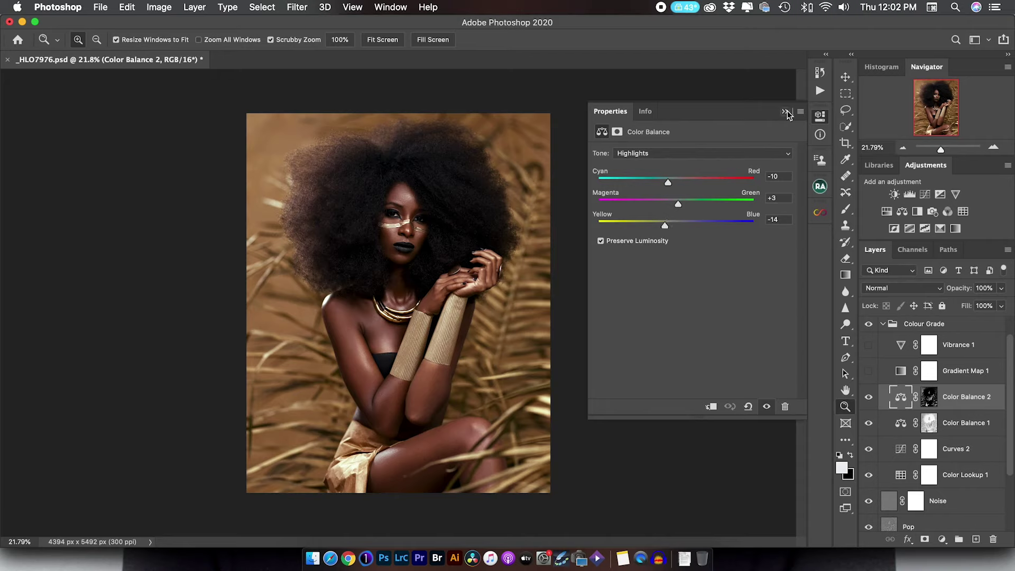
- Add a Color Balance adjustment above Color Balance 2 and apply the merged RGB image to its mask with Multiply blending at 100% opacity
click(927, 397)
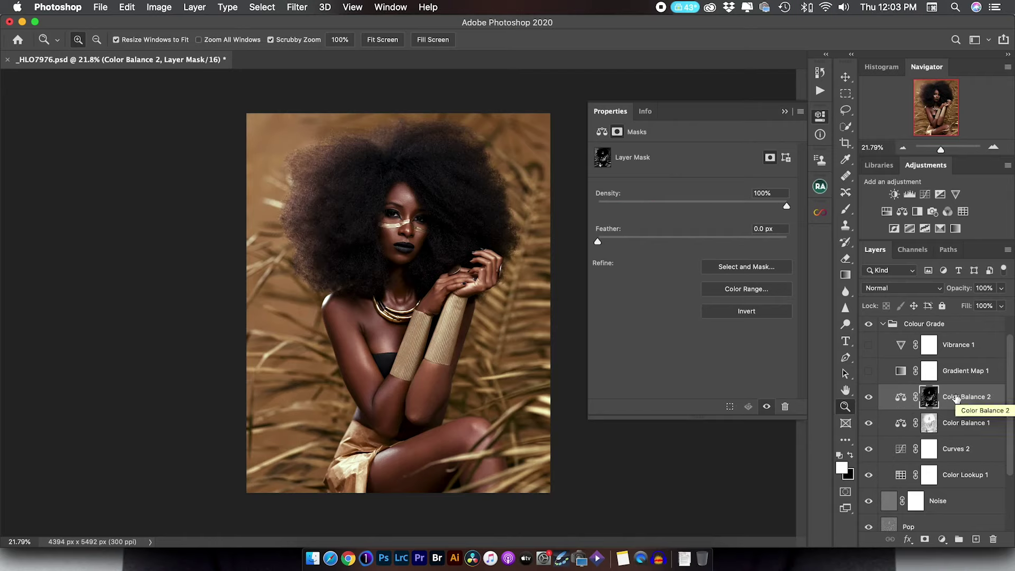
click(902, 212)
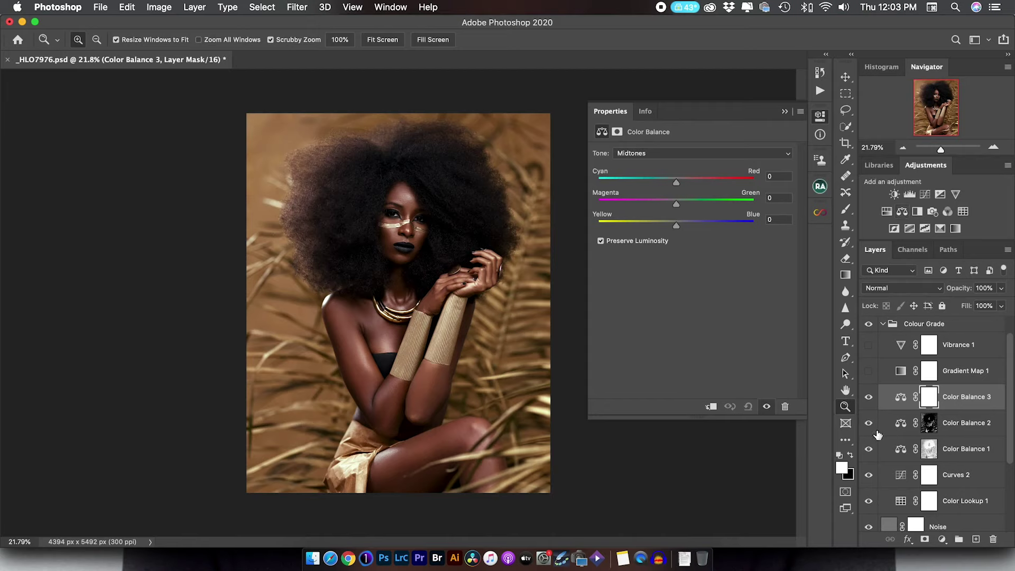
click(155, 9)
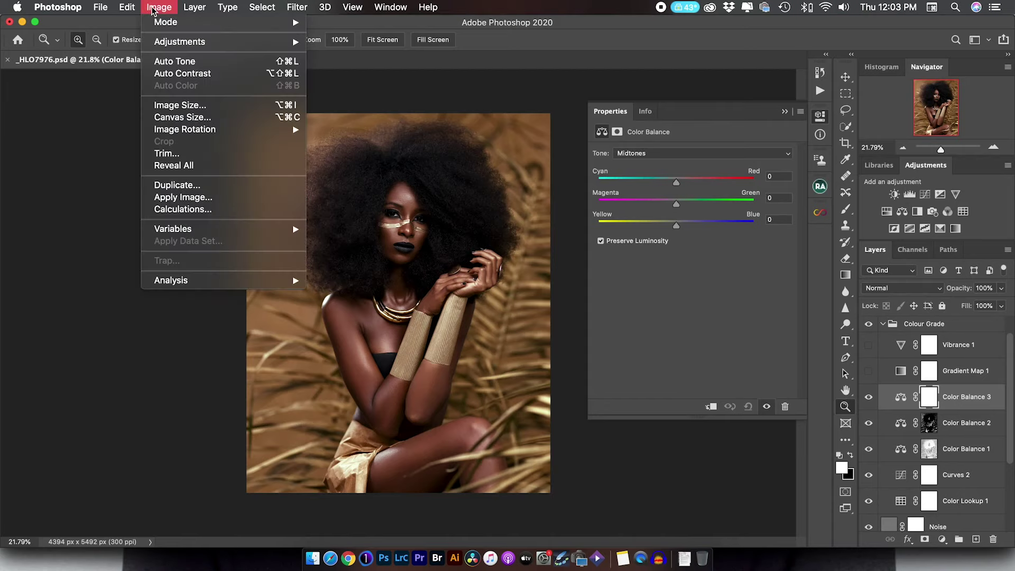
click(186, 199)
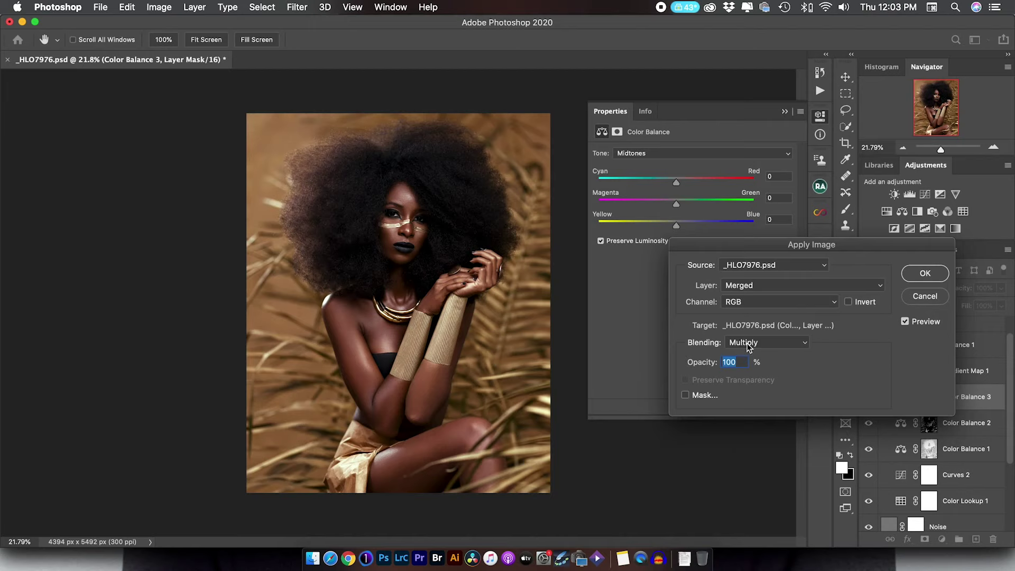
click(920, 280)
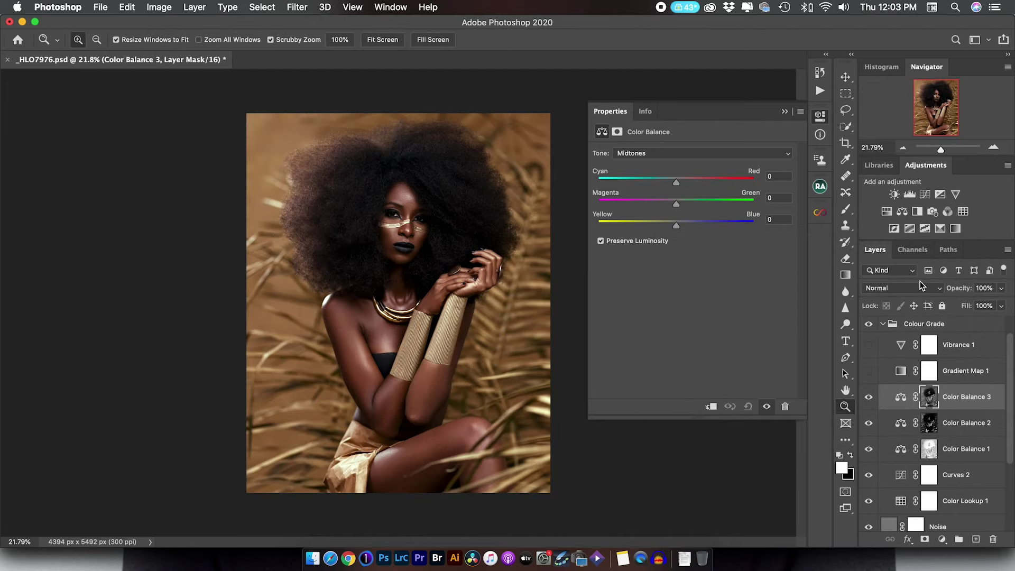
- Display the Color Balance 3 mask, set its Levels black input to 61, and try inverting the mask
alt+click(931, 399)
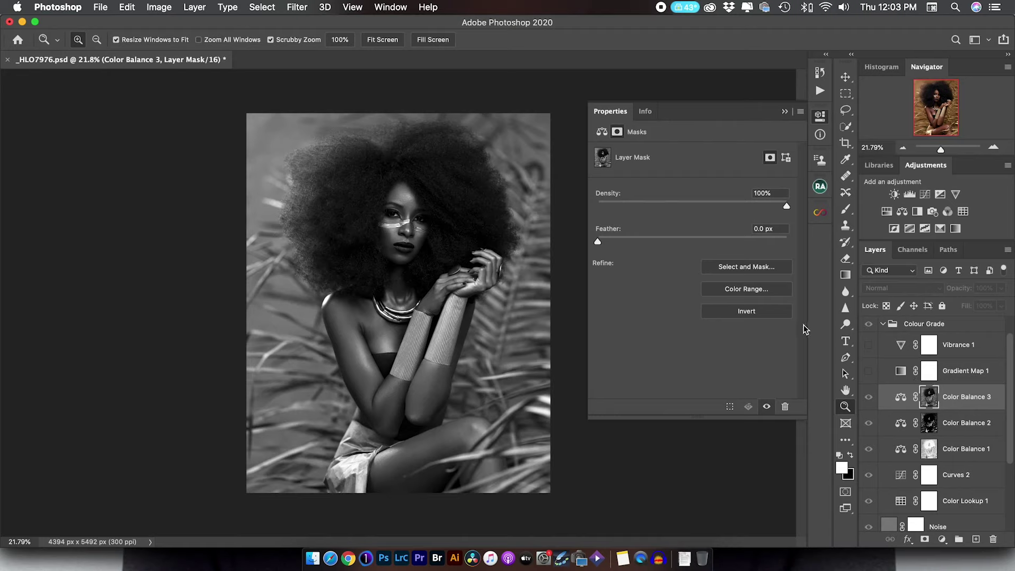
key(super+l)
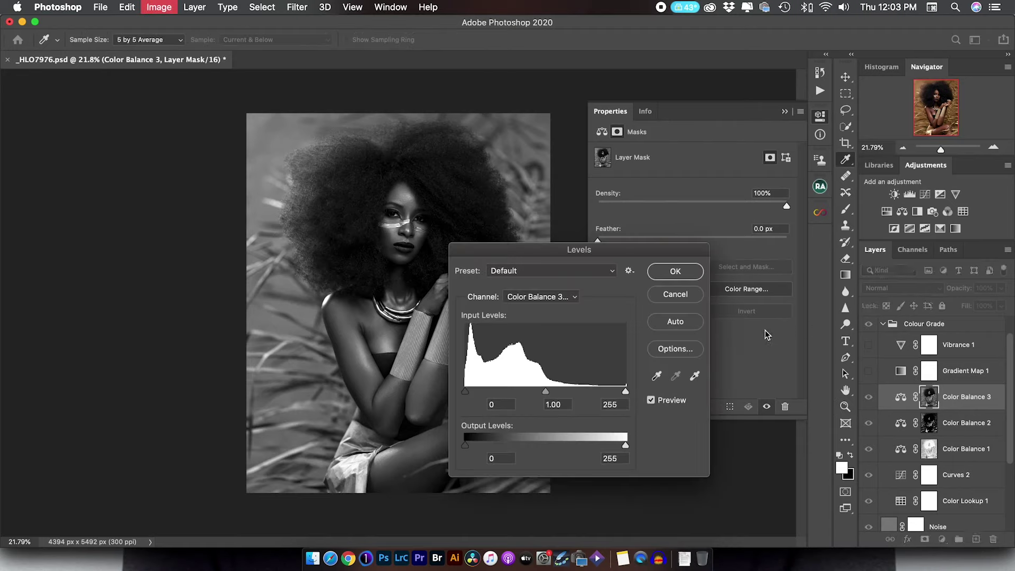
drag(465, 392, 505, 392)
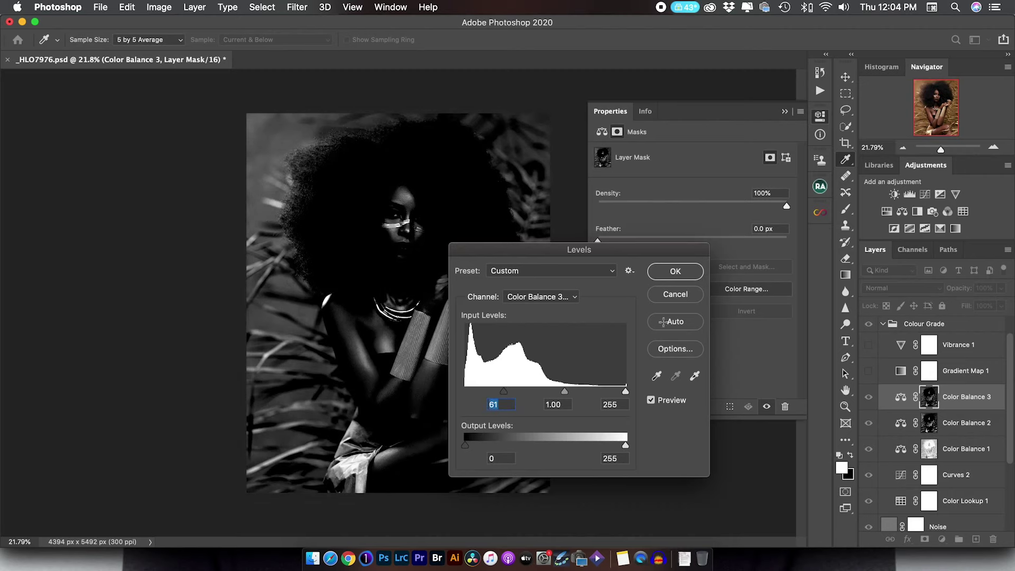
click(676, 271)
key(z)
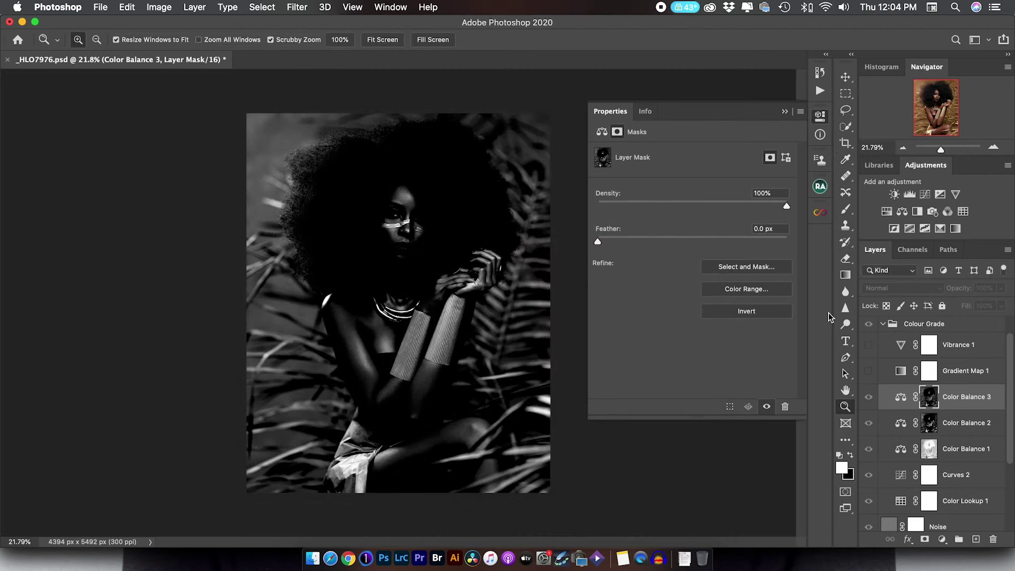
key(super+i)
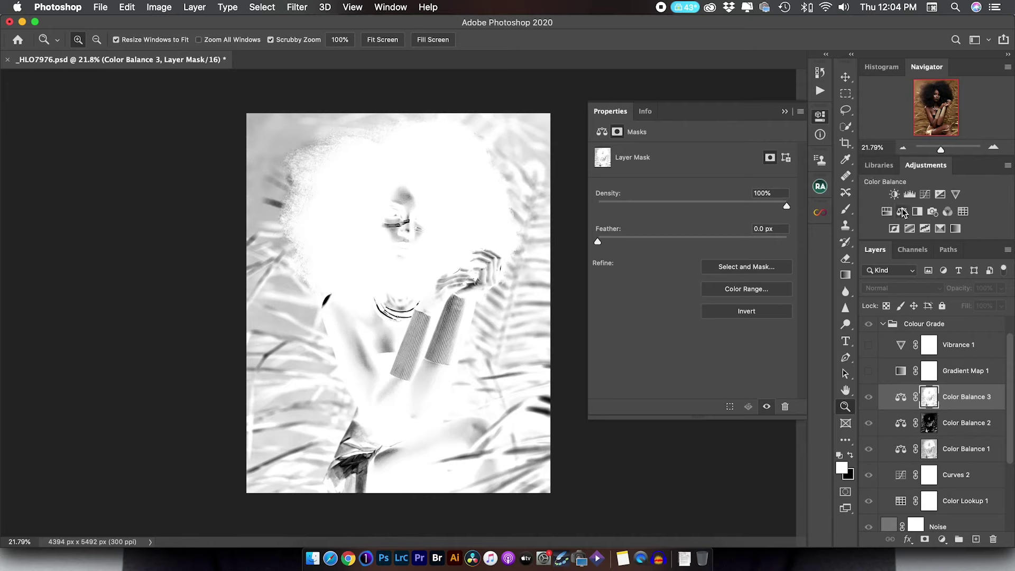
click(950, 402)
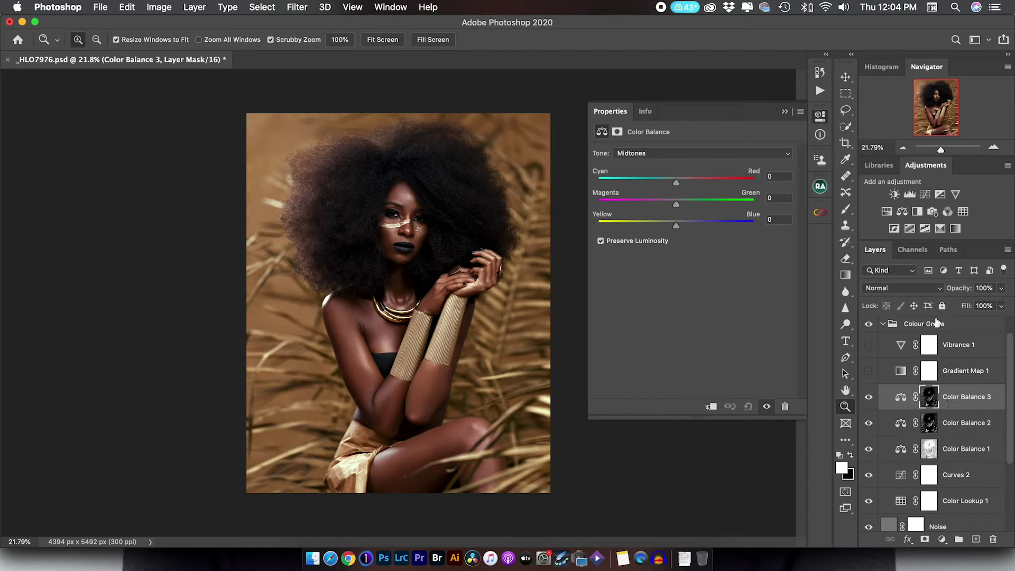
- Add another Color Balance adjustment, replace its mask with the one from Color Balance 3, and invert it
click(902, 211)
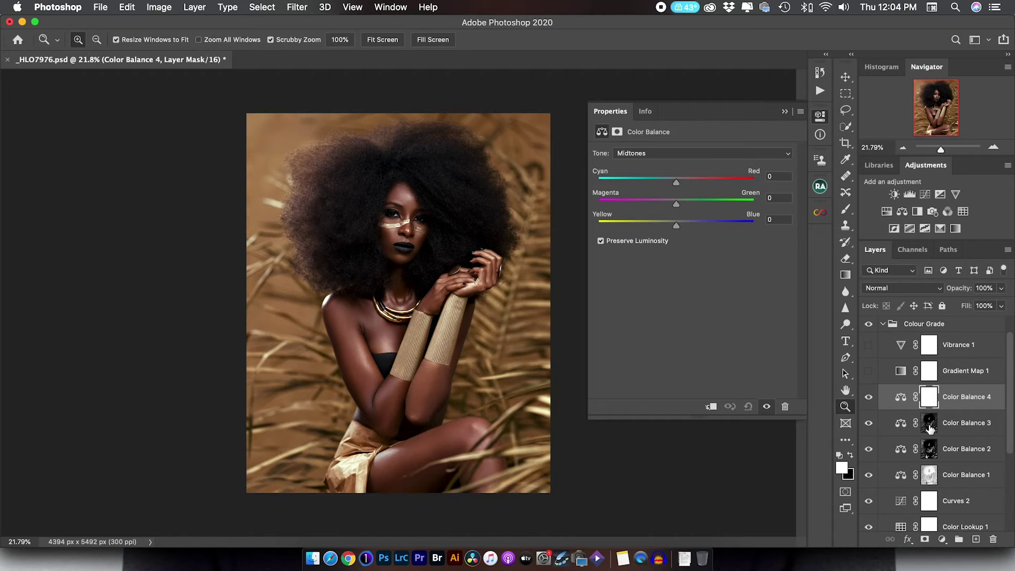
drag(929, 428, 929, 400)
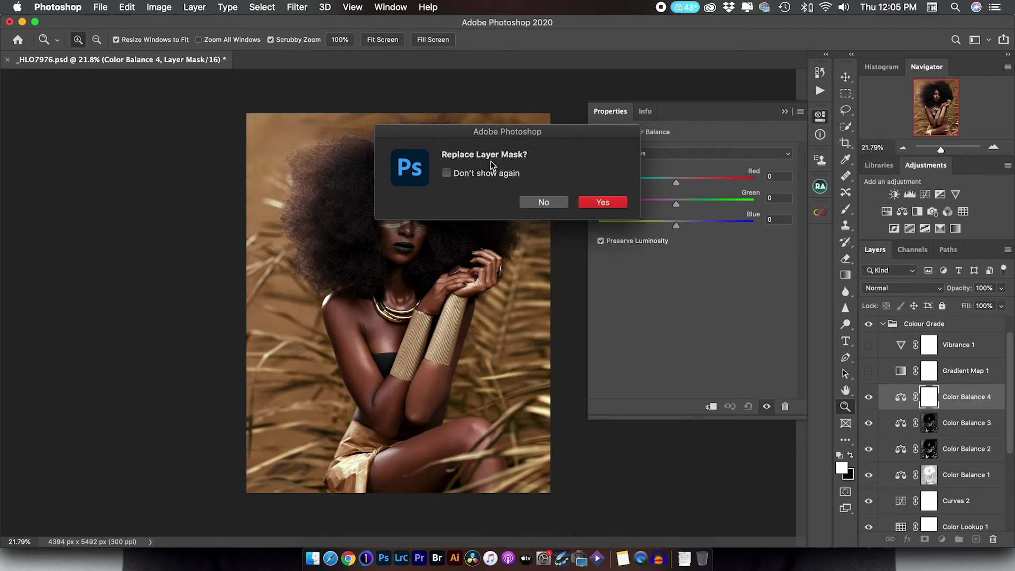
click(601, 205)
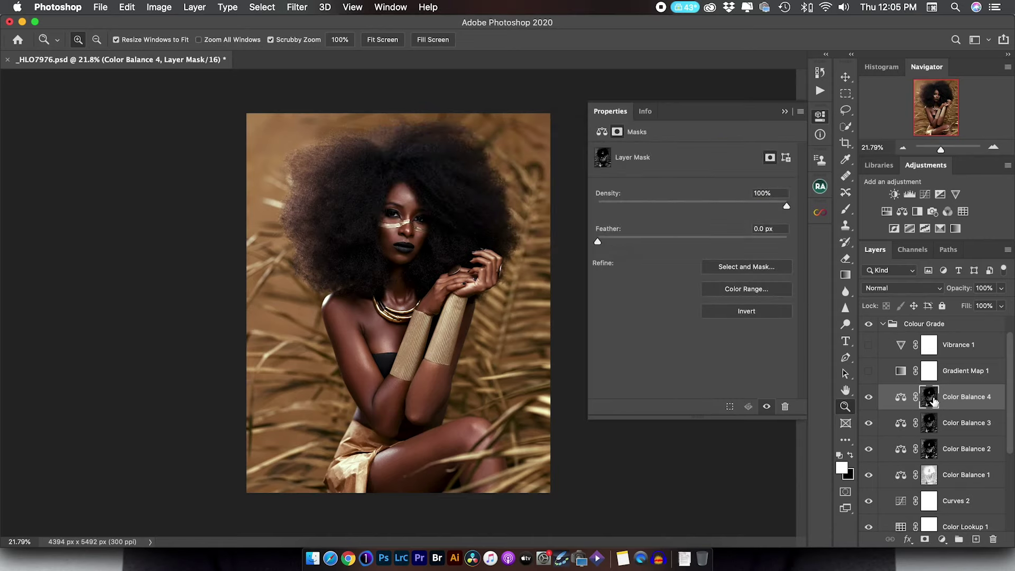
key(super+i)
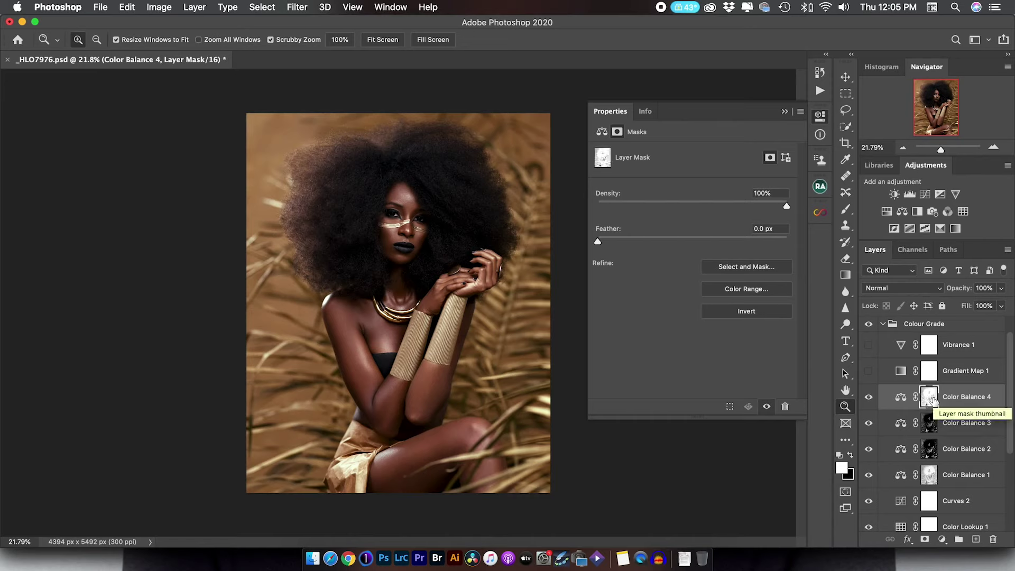
- Rename the Color Balance 3 layer as H and the Color Balance 4 layer as S
click(929, 423)
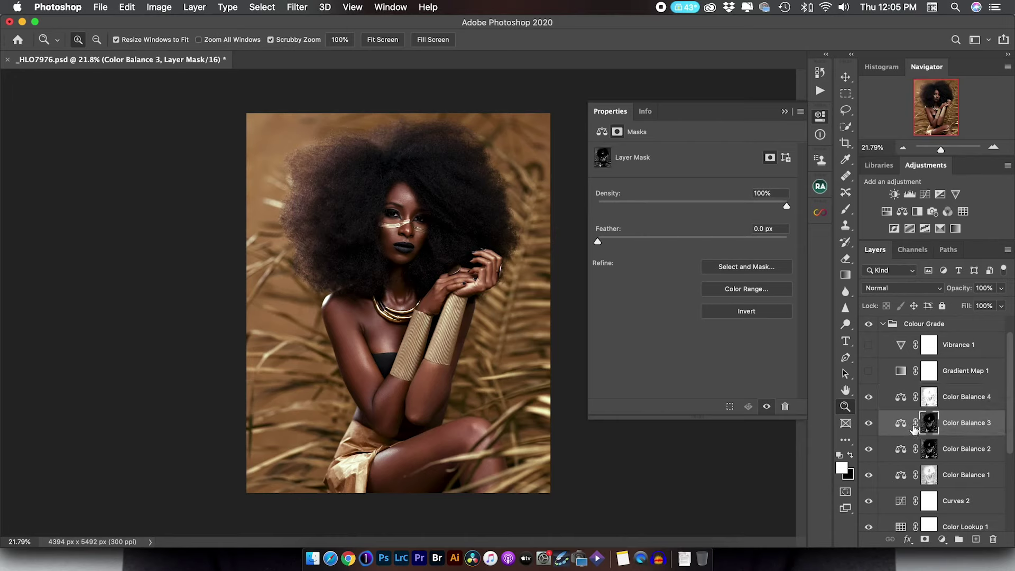
click(900, 424)
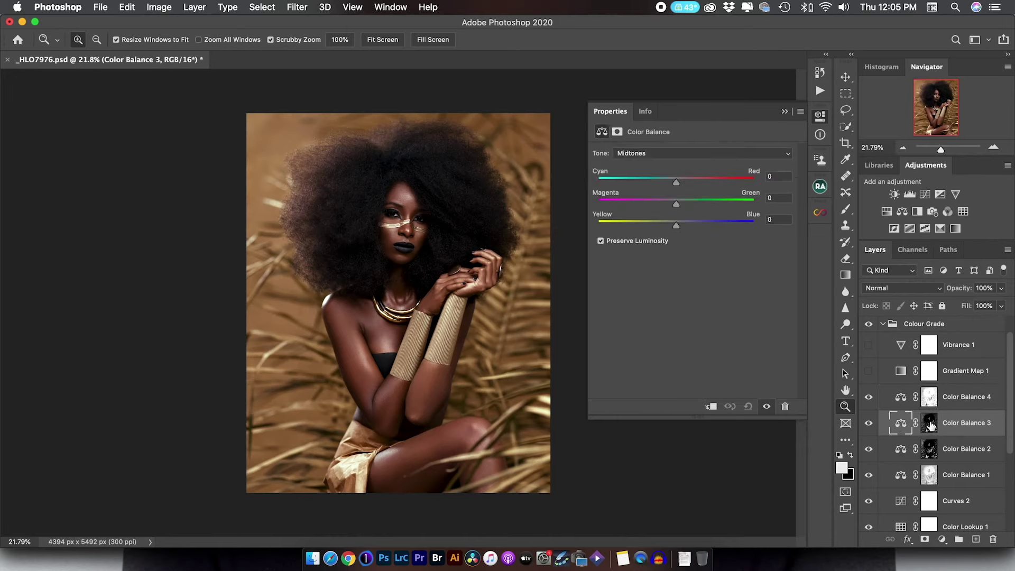
double_click(955, 423)
text(H)
key(Return)
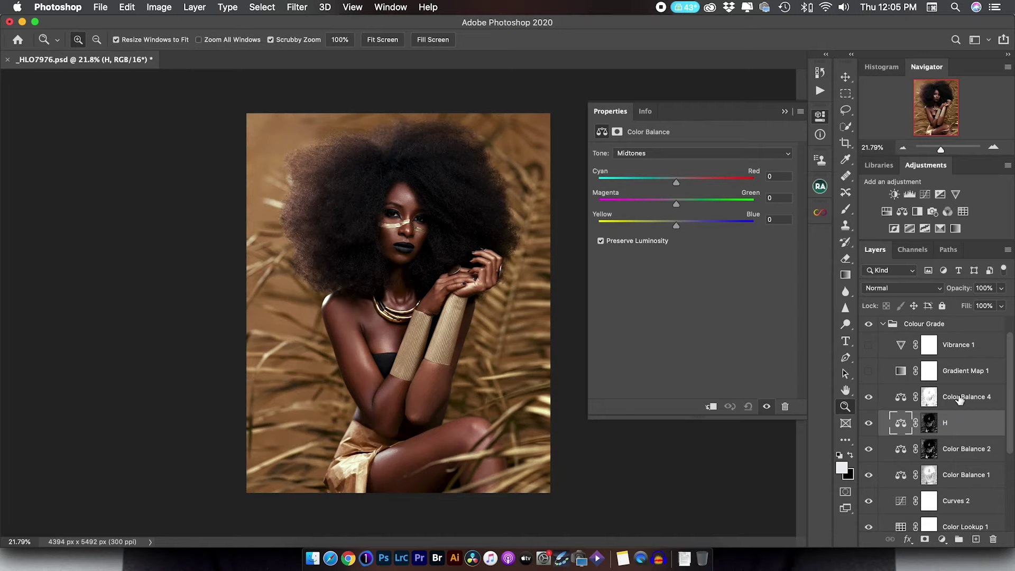
double_click(959, 397)
text(S)
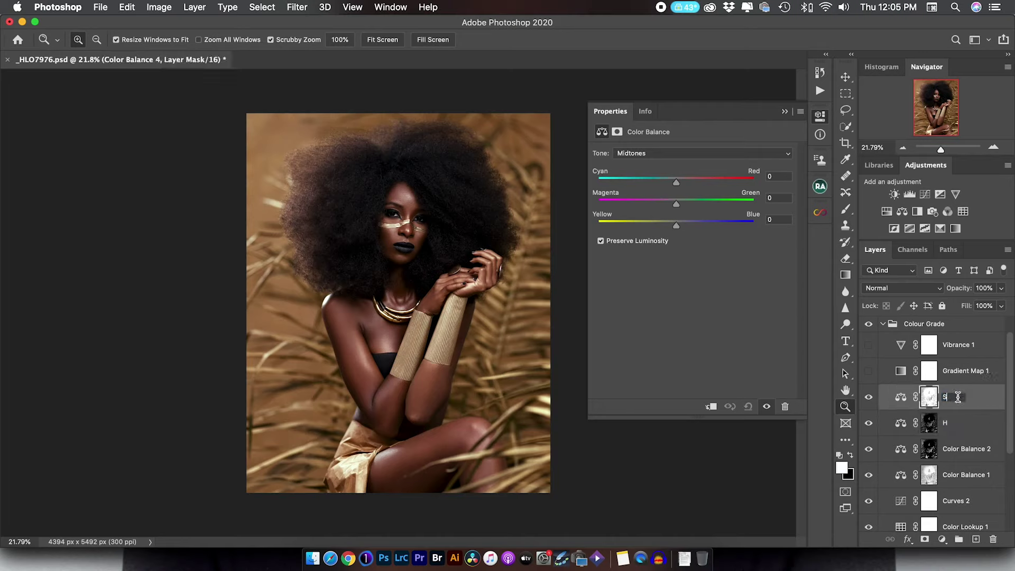
key(Return)
- Try a Midtones color balance shift on the S layer, then delete the layer
click(931, 399)
click(900, 397)
click(656, 154)
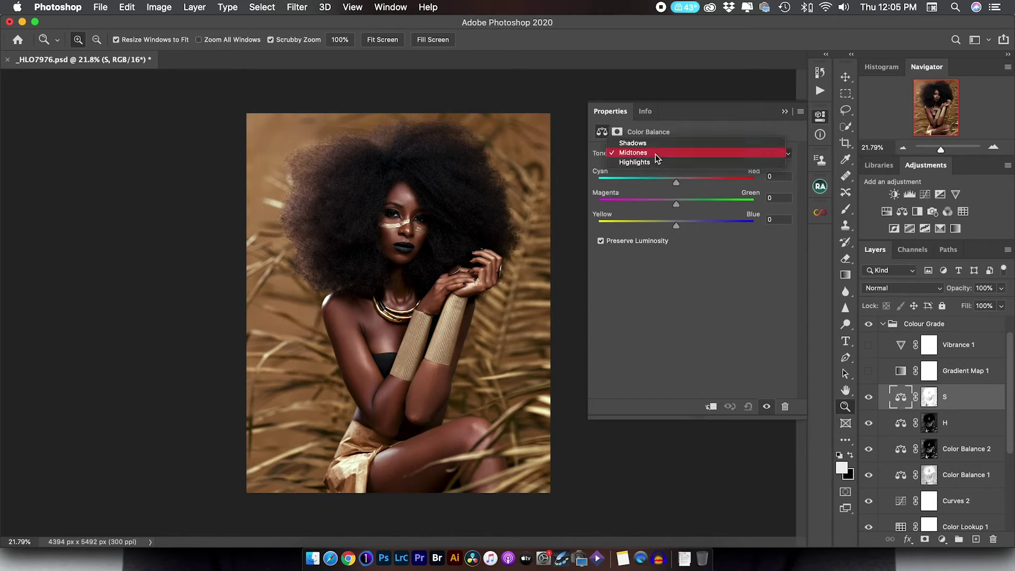
click(654, 154)
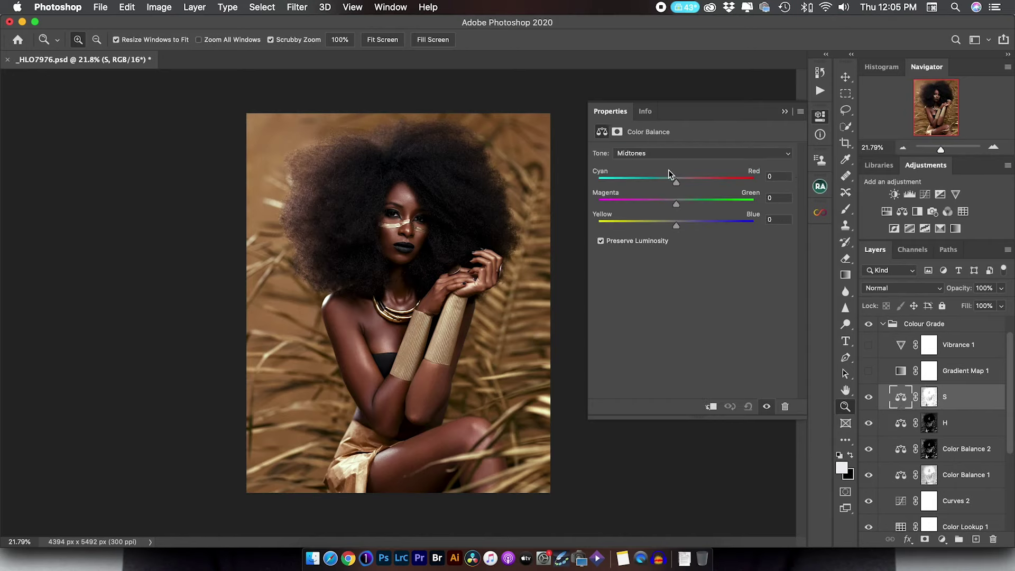
drag(677, 183, 697, 199)
click(783, 112)
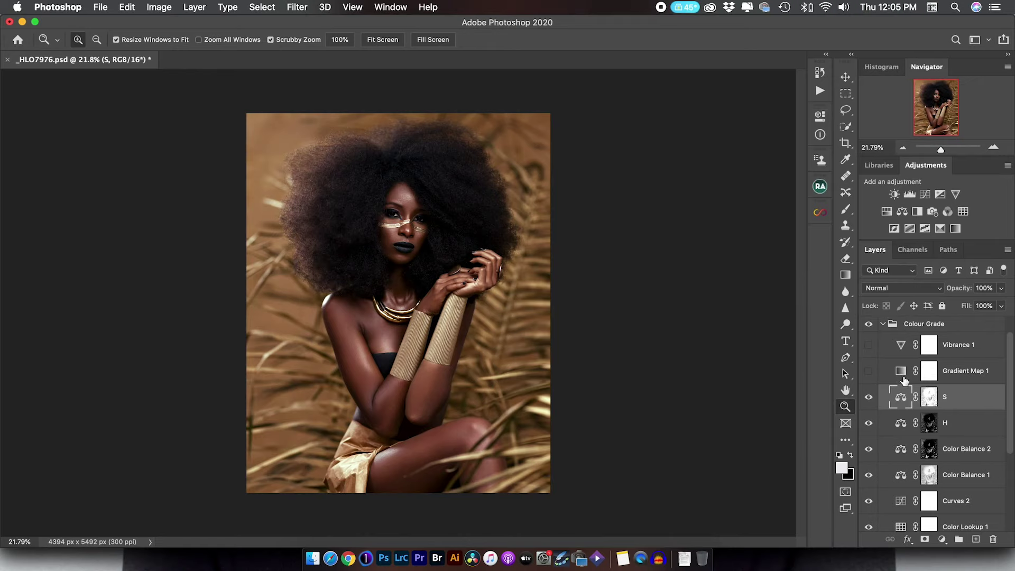
key(Delete)
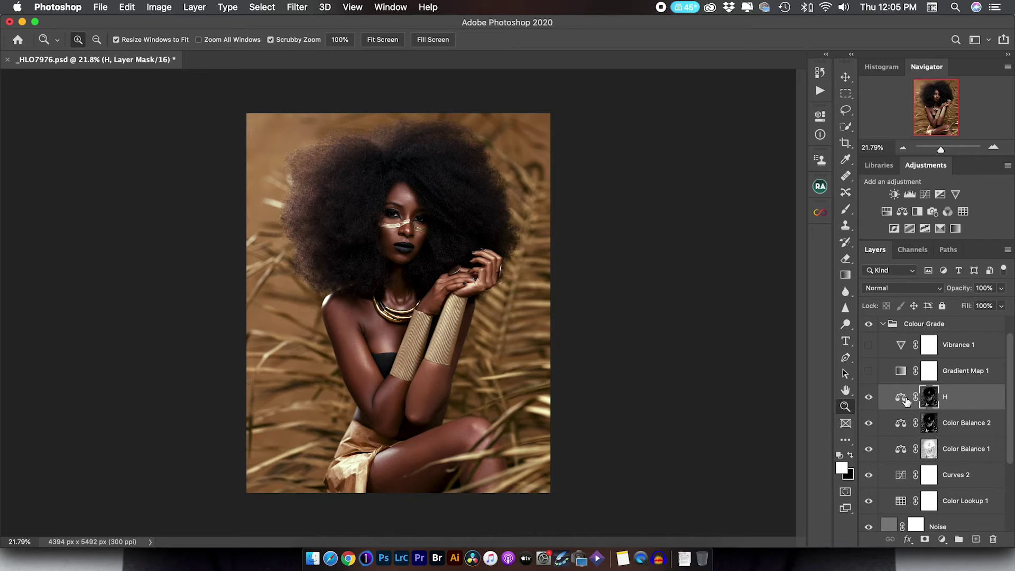
- Try color balance shifts on the H layer in the Midtones and Highlights tones, then delete the layer
click(908, 402)
double_click(901, 397)
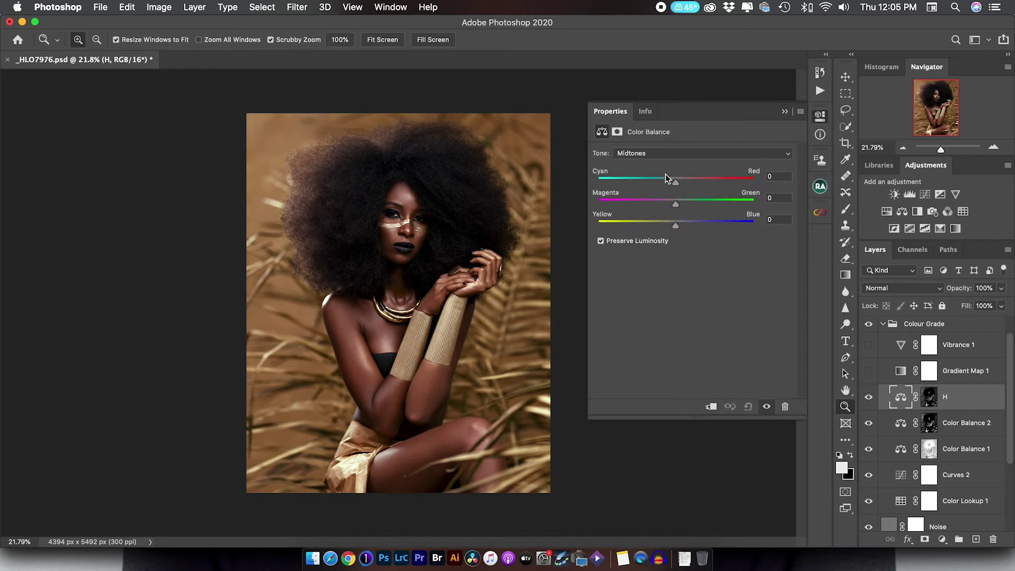
click(664, 153)
click(662, 154)
drag(676, 181, 658, 205)
click(655, 152)
click(656, 163)
click(785, 111)
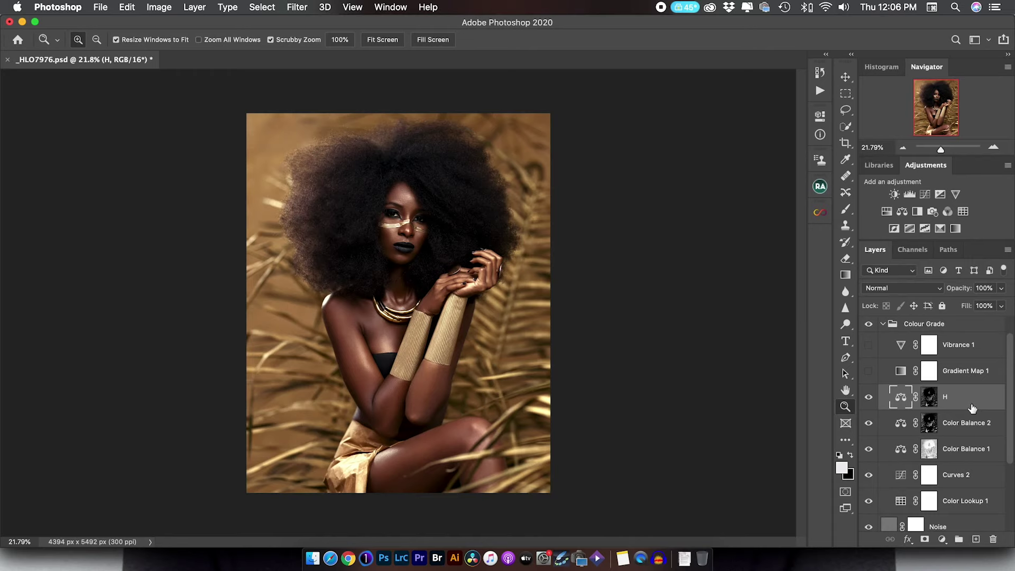
key(Delete)
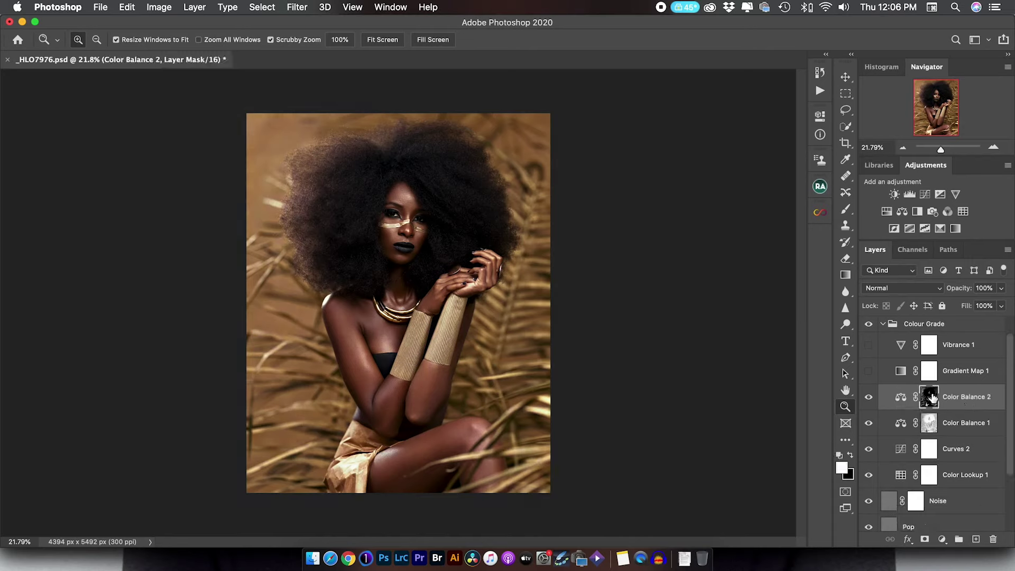
- Turn on the Gradient Map 1 layer and display its gradient settings
click(959, 372)
click(868, 372)
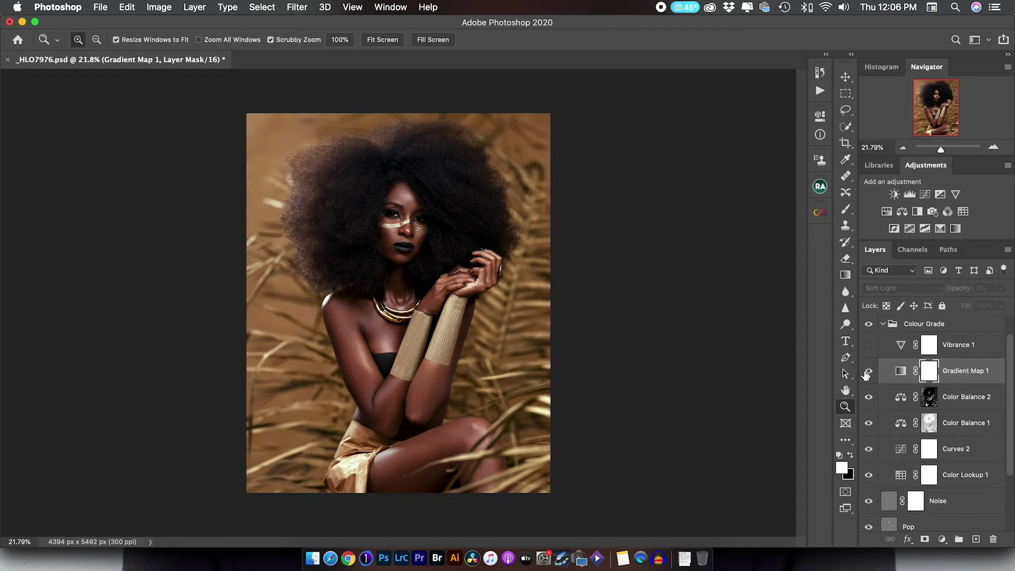
double_click(900, 371)
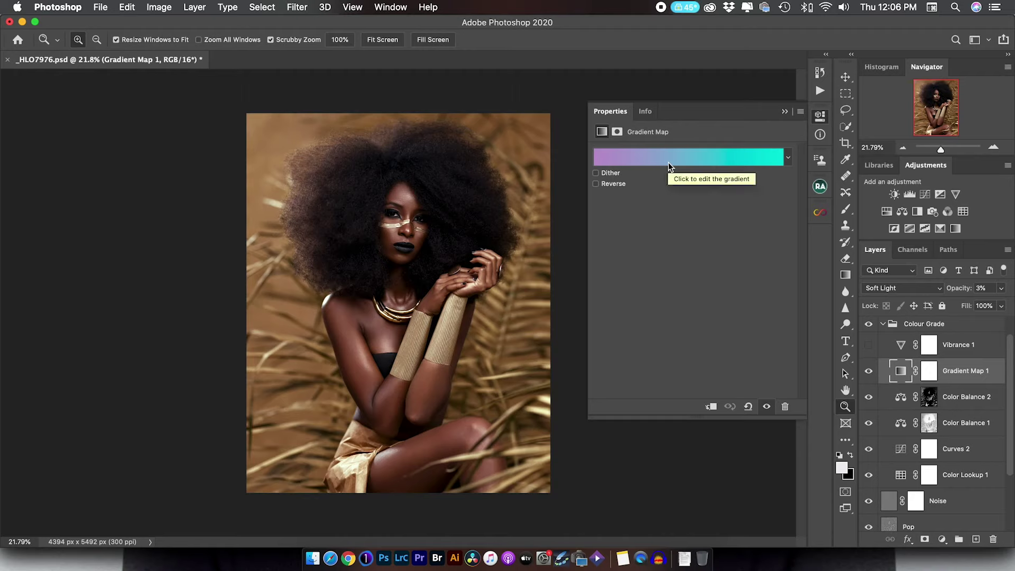
- Try the Spectrum gradient preset on Gradient Map 1, cancel the edit, and close the layer's settings
click(668, 163)
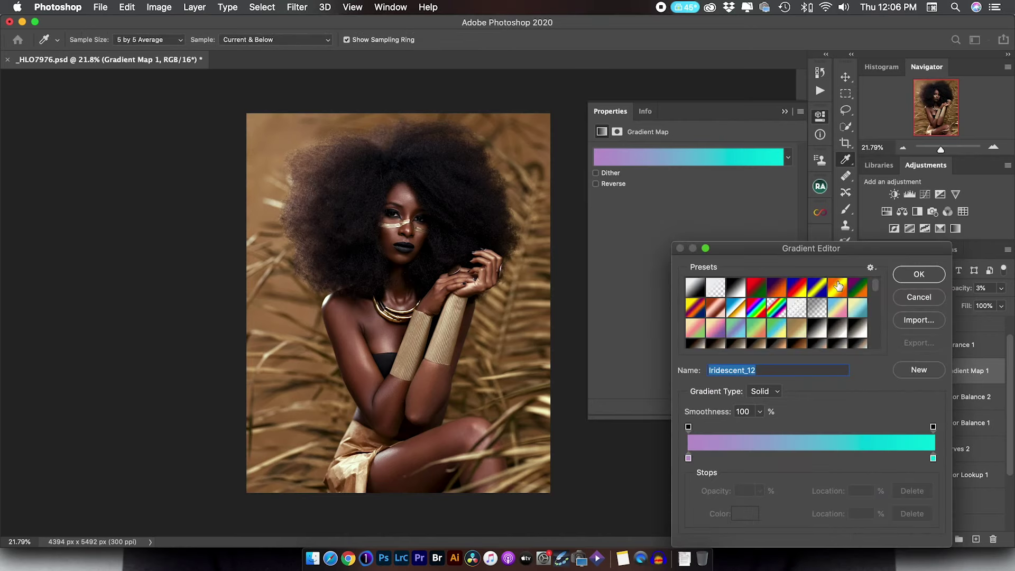
click(754, 309)
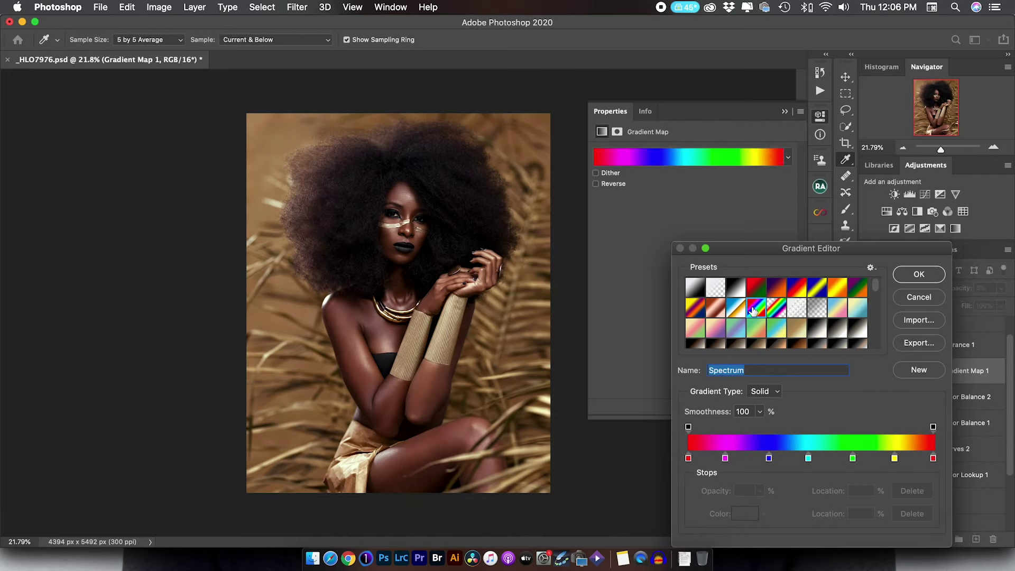
alt+click(918, 297)
click(918, 298)
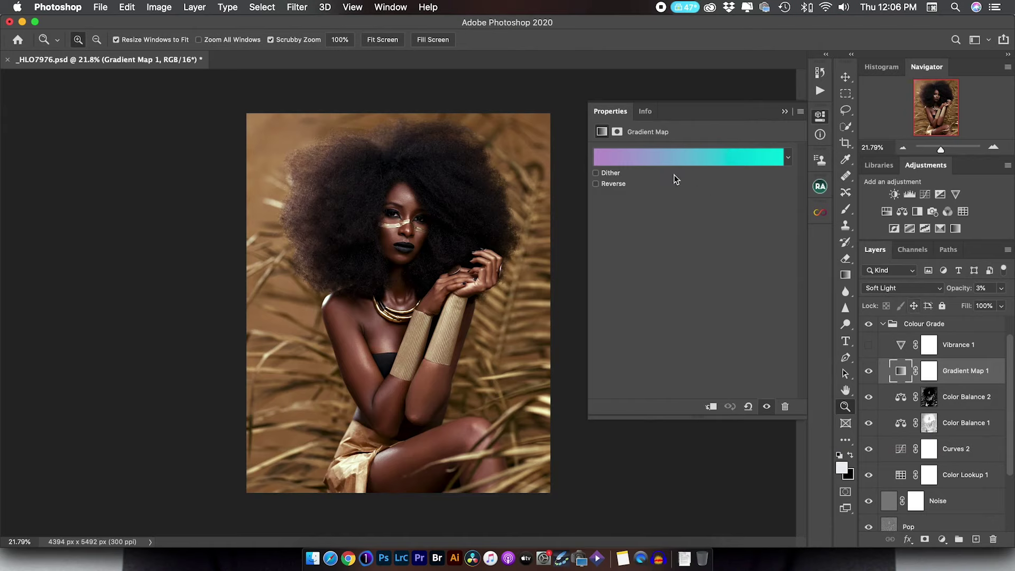
click(785, 112)
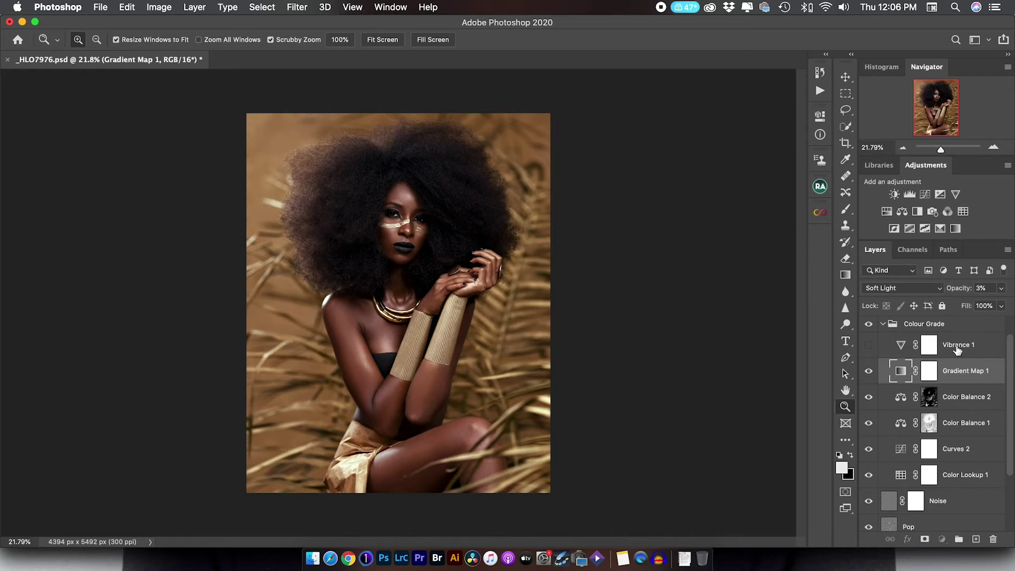
- Turn on the Vibrance 1 layer and collapse the Colour Grade group
click(891, 353)
click(868, 345)
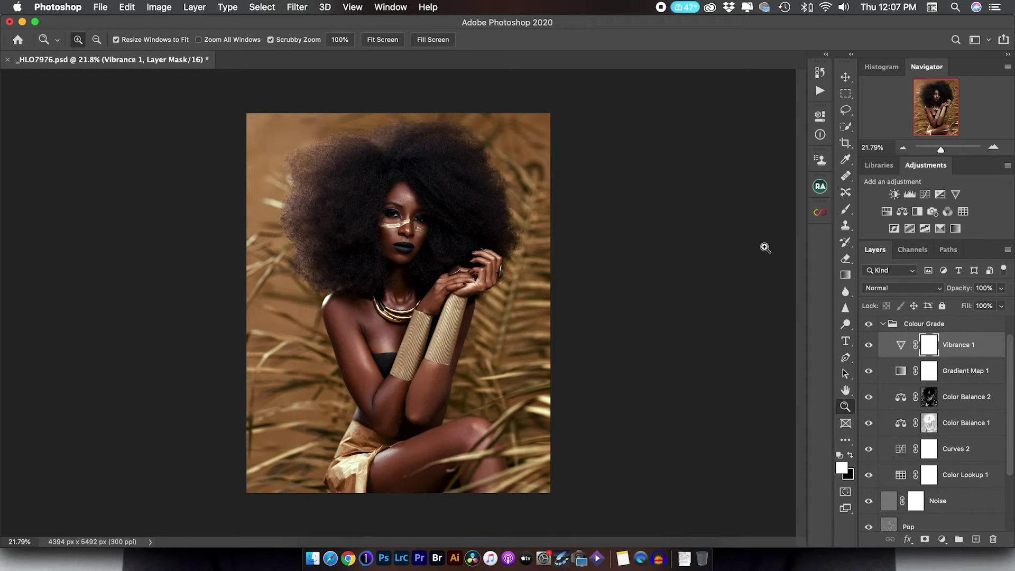
click(883, 324)
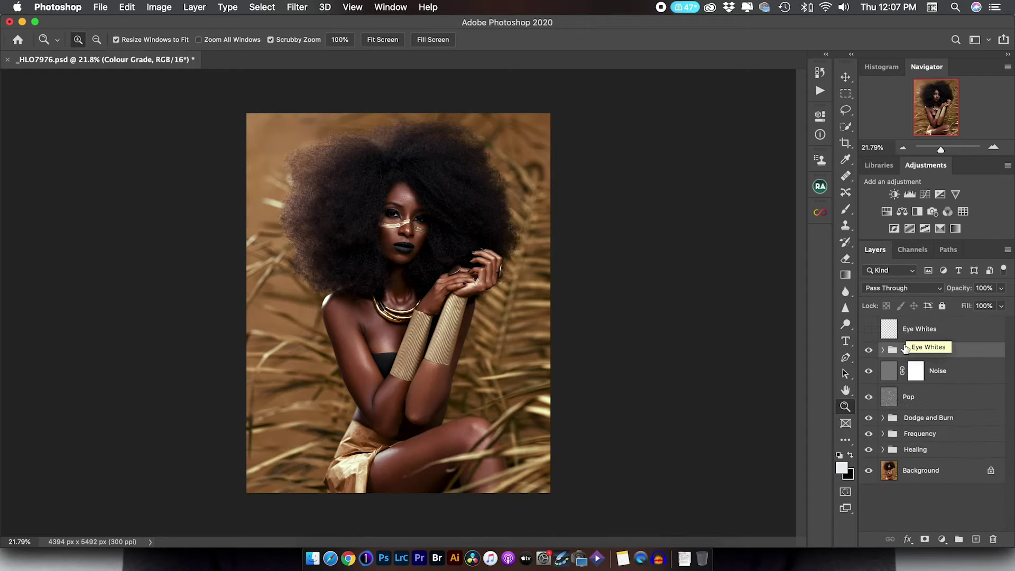
- Select the Eye Whites layer and make it visible
click(917, 335)
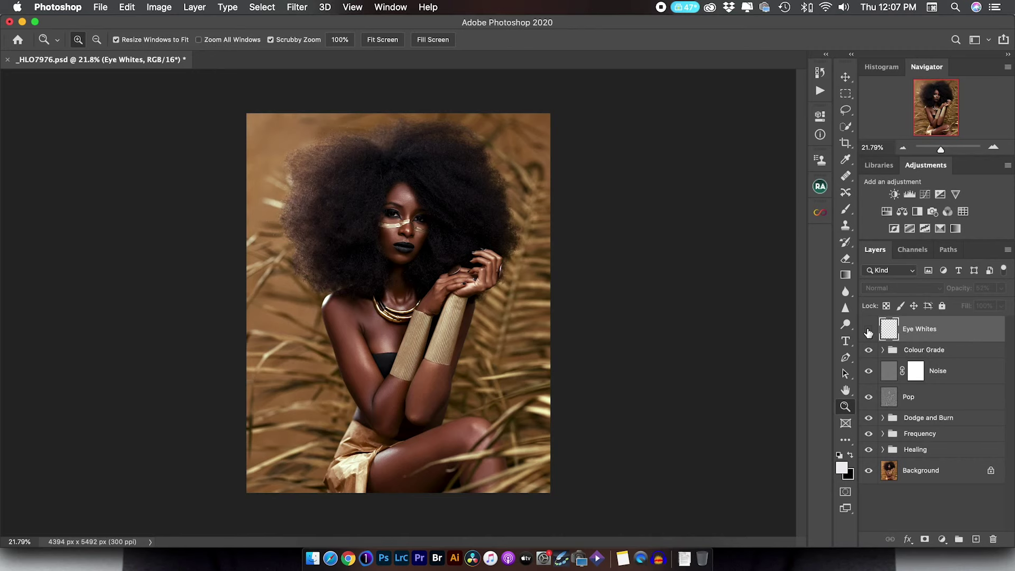
click(868, 332)
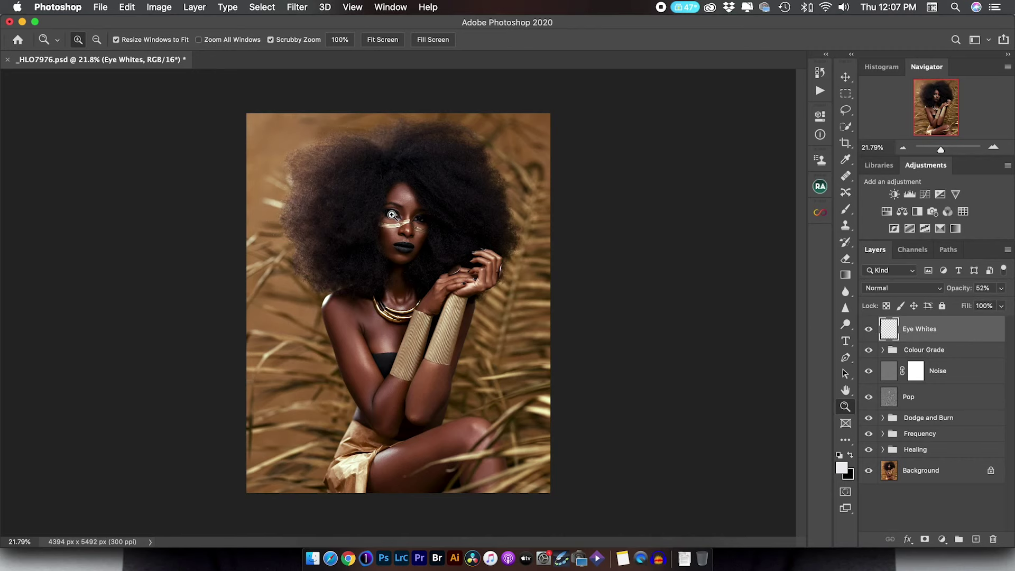
- Compare the model's eyes up close with the Eye Whites layer hidden and shown, leaving it on, and return to the full portrait
drag(394, 215, 456, 205)
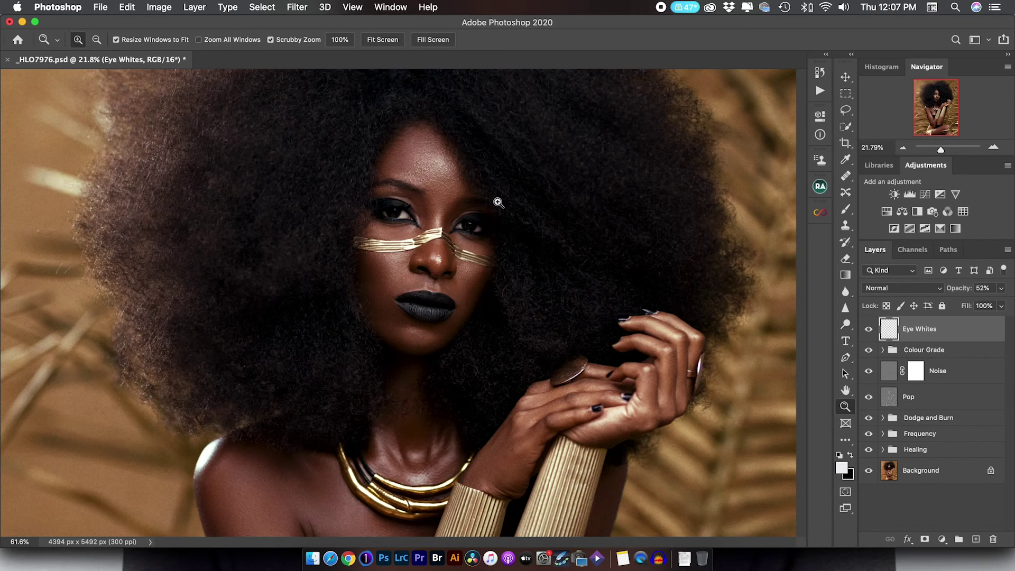
scroll(499, 202, up, 3)
click(868, 330)
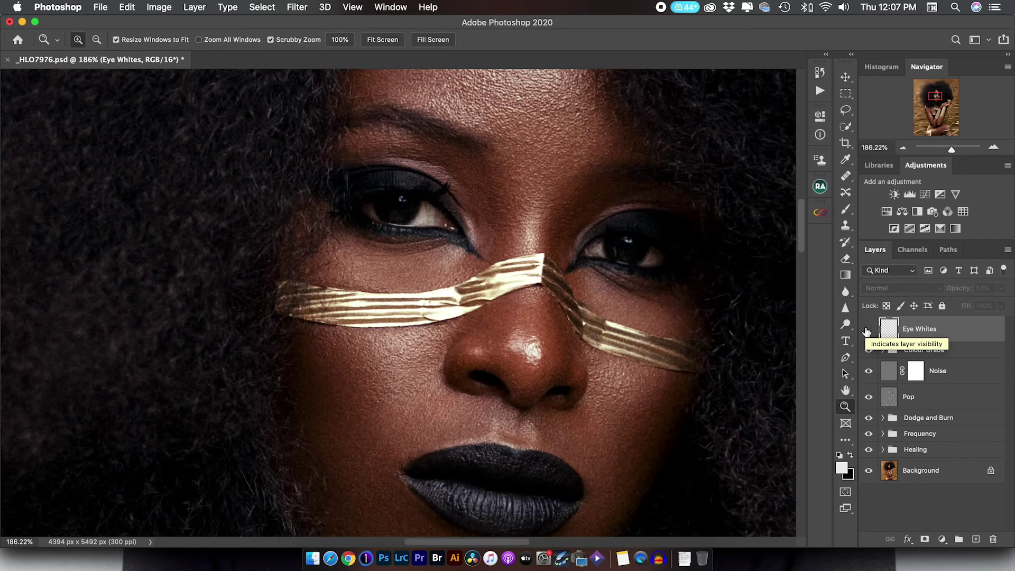
click(868, 330)
click(867, 330)
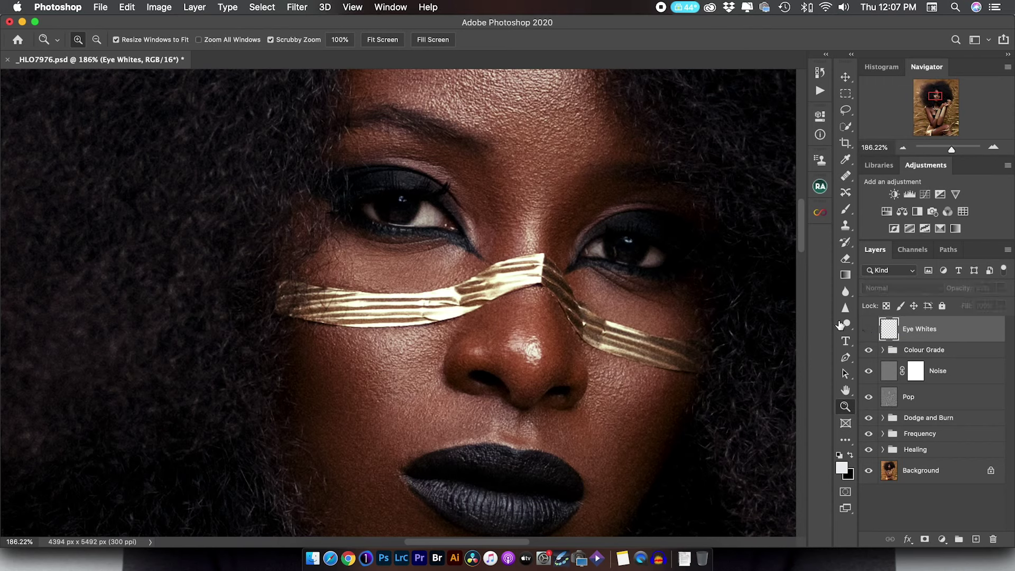
click(868, 330)
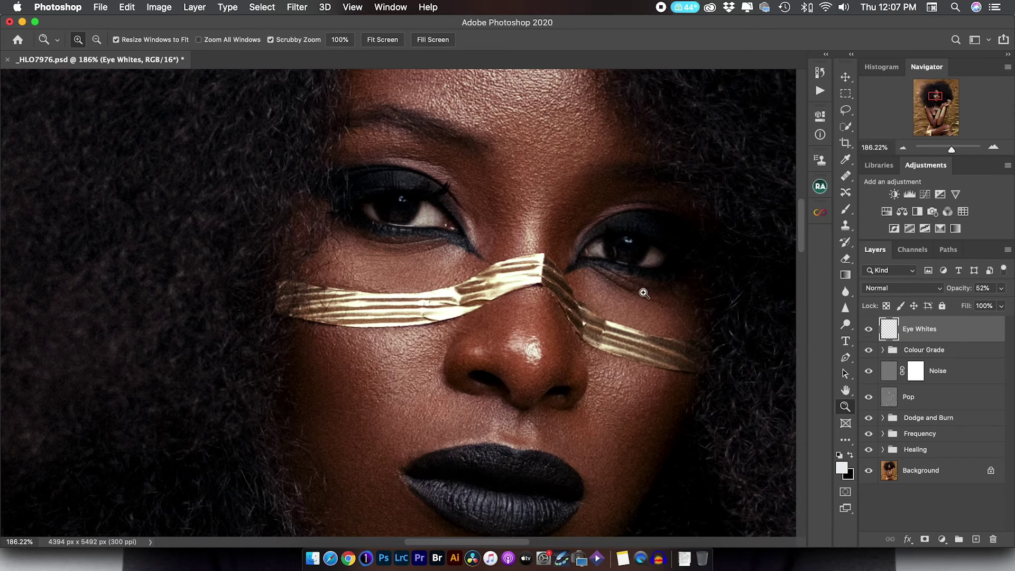
drag(650, 288, 523, 301)
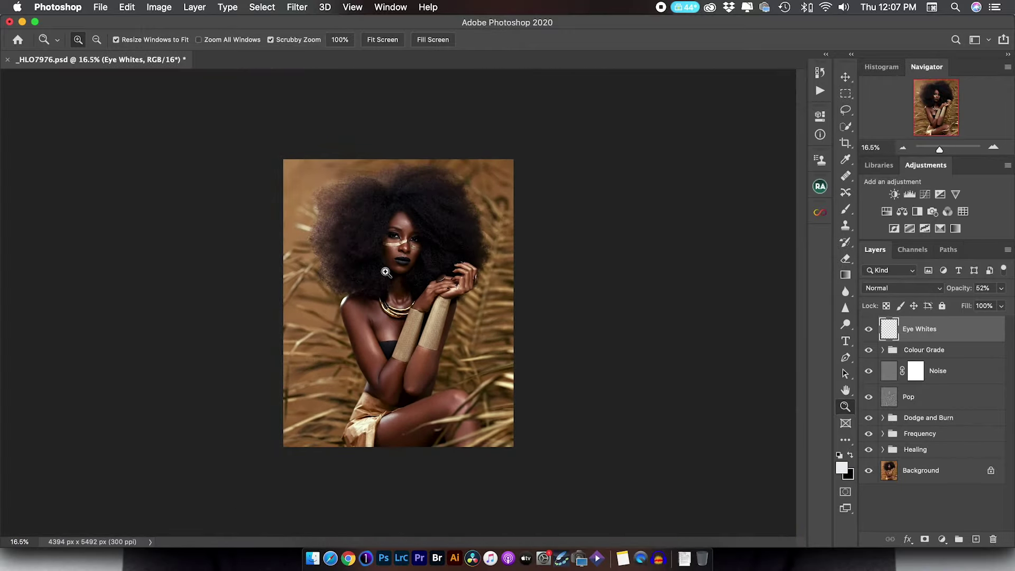
drag(388, 272, 412, 262)
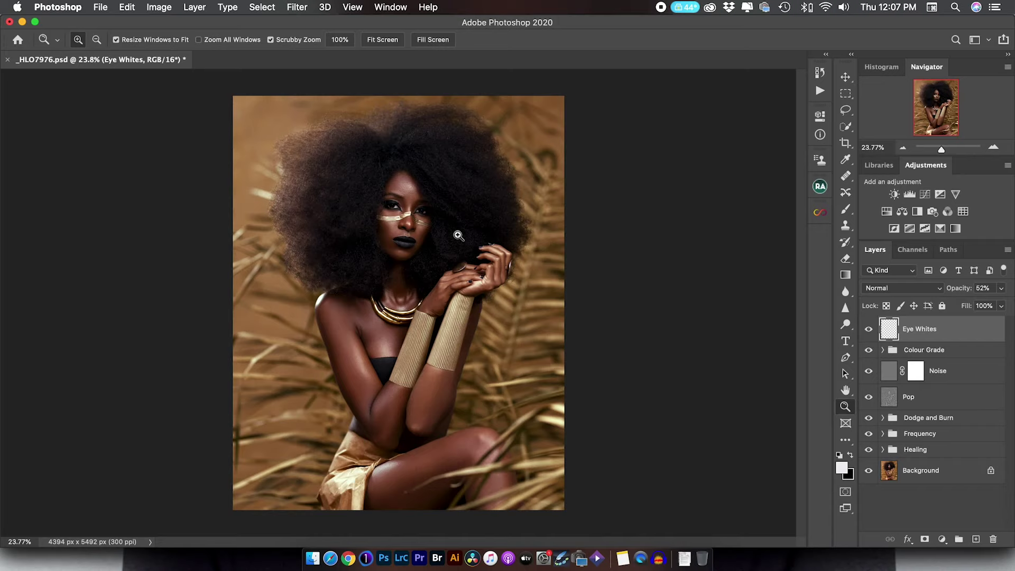
- Switch to Google Chrome and show the Phloshop Patreon page with its membership levels
key(super+Tab)
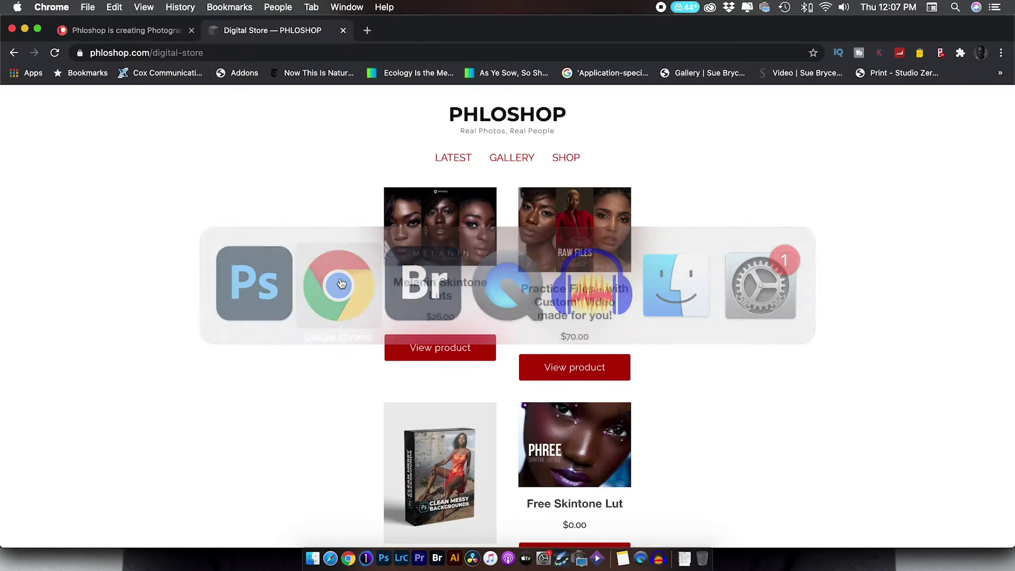
click(140, 32)
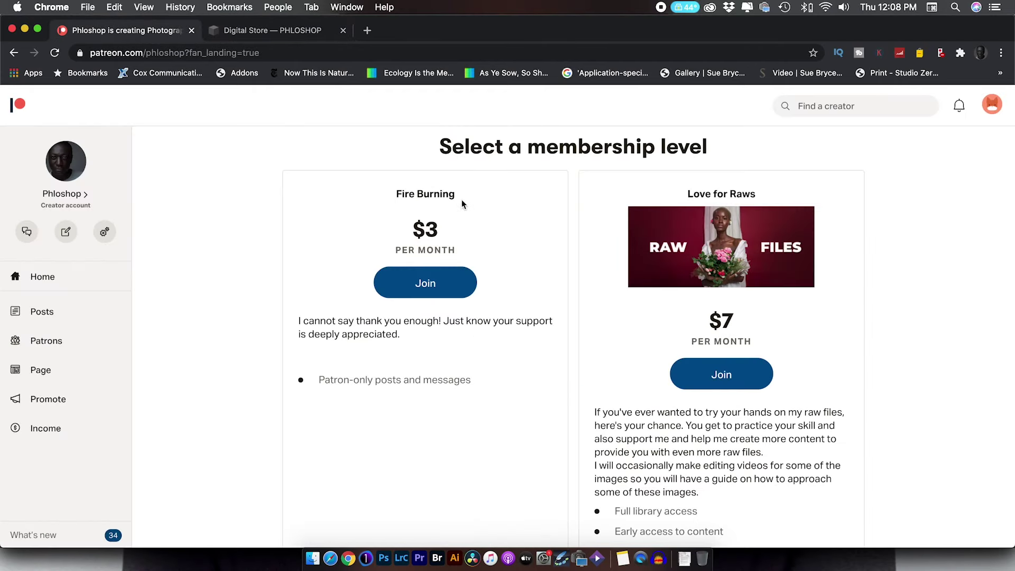